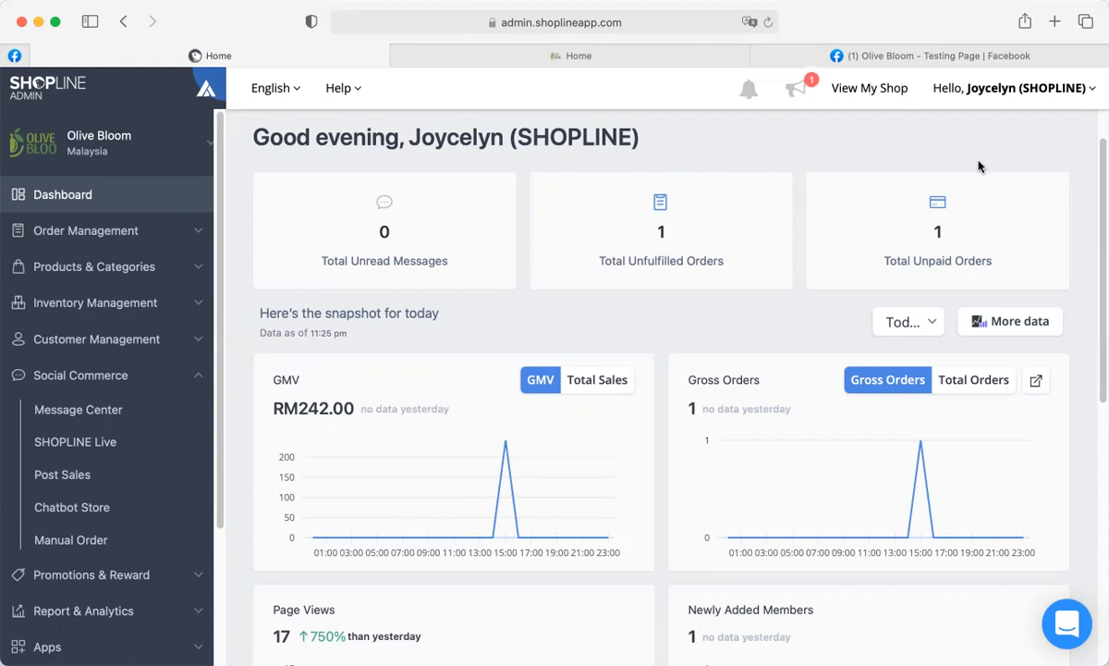
Open and close the support chat panel, then go to Social Commerce > Message Center.
{"action": "left_click", "coordinate": [1065, 627]}
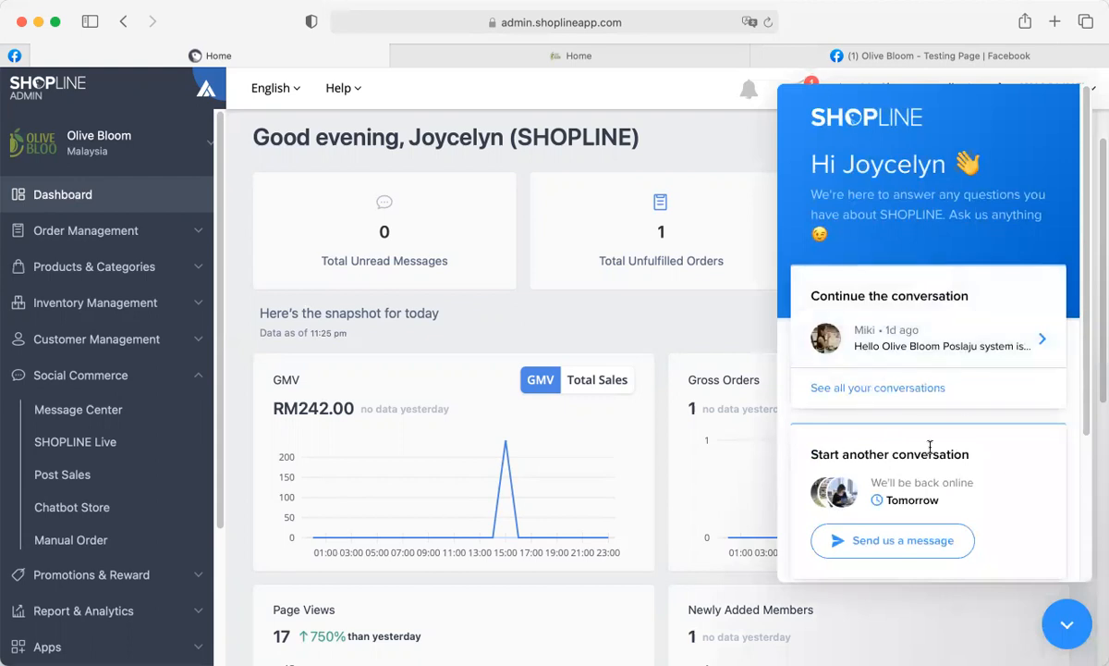
{"action": "left_click", "coordinate": [1066, 627]}
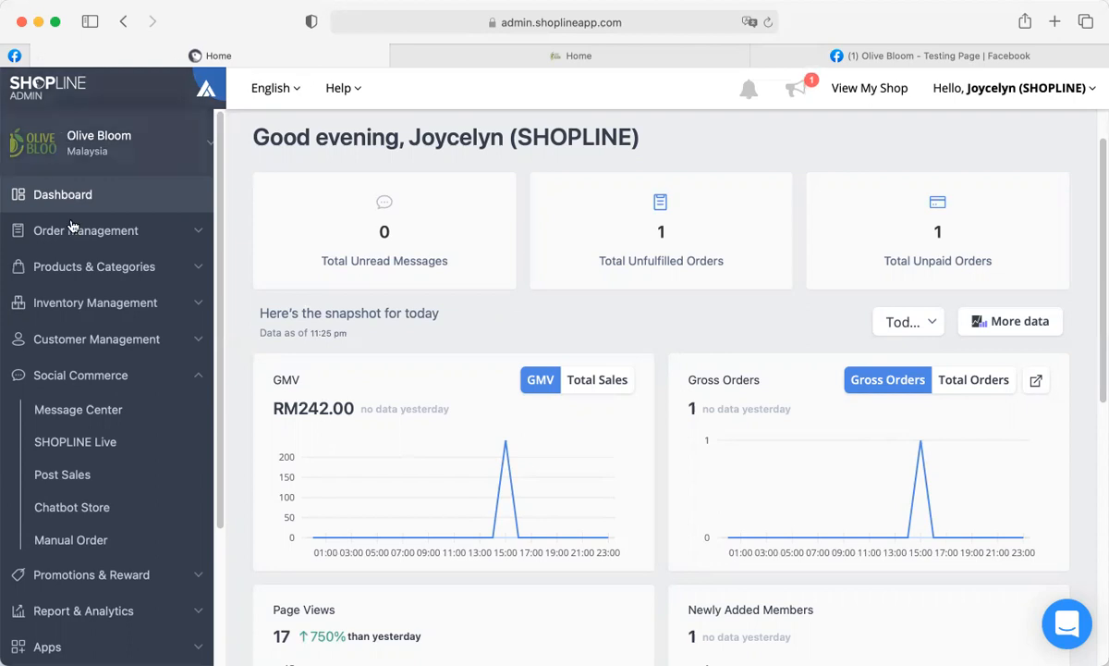
{"action": "left_click", "coordinate": [105, 413]}
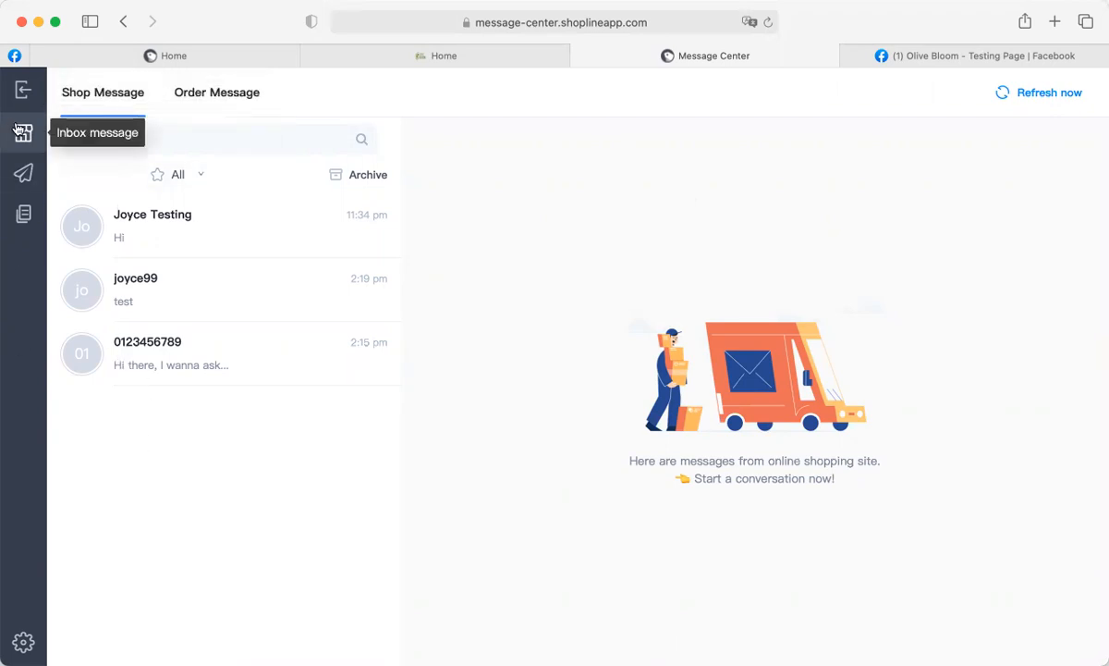
Reload the Inbox messages, then move to the Olive Bloom storefront Home tab.
{"action": "left_click", "coordinate": [20, 137]}
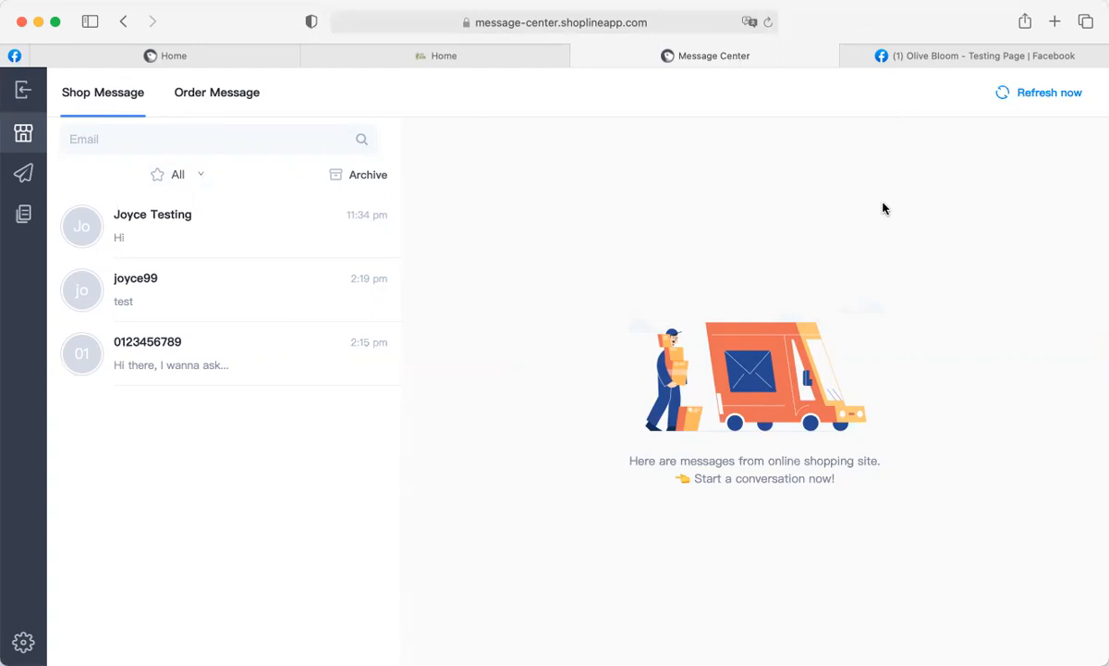
{"action": "left_click", "coordinate": [489, 59]}
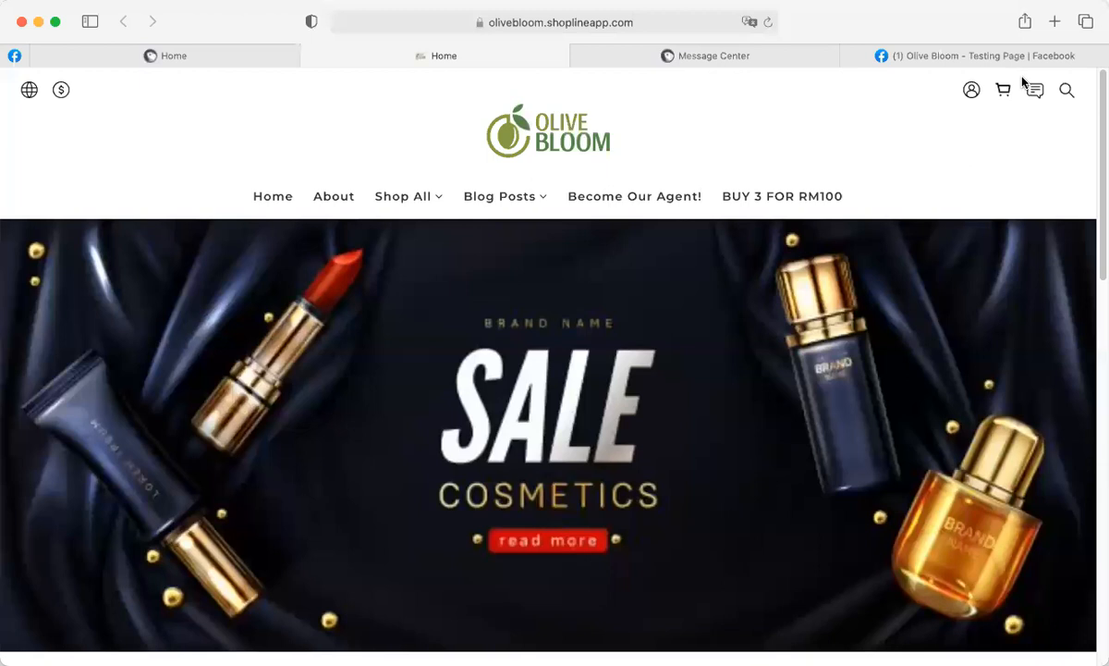
Message the shop 'Hi there, I have a question' using the Email contact method and a customer email.
{"action": "left_click", "coordinate": [1036, 95]}
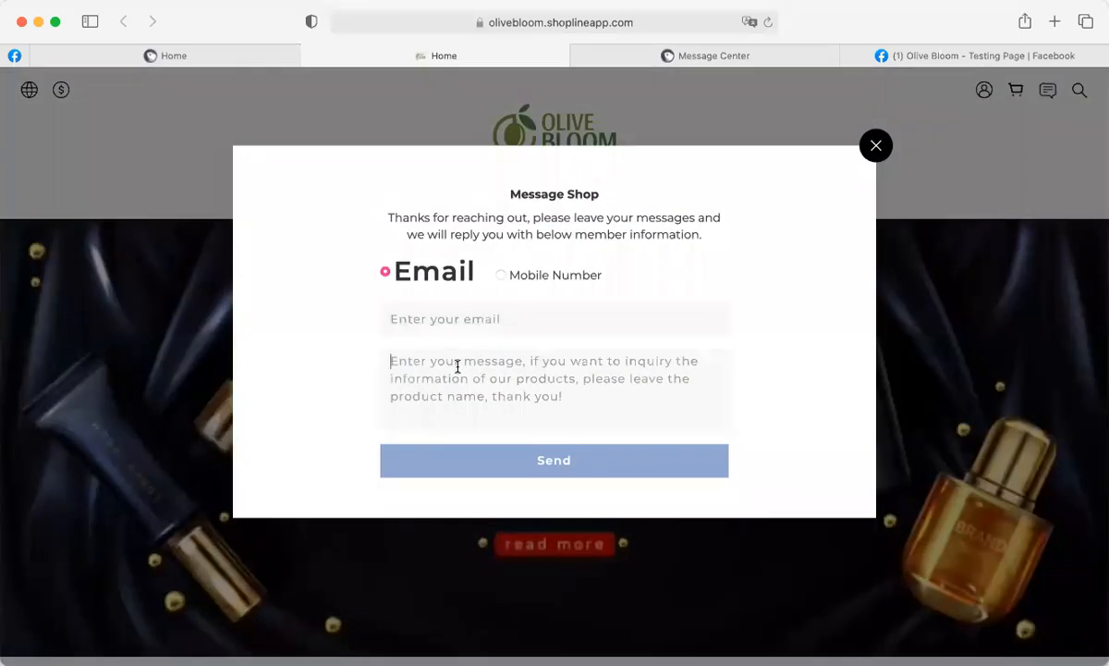
{"action": "left_click", "coordinate": [554, 280]}
{"action": "left_click", "coordinate": [445, 276]}
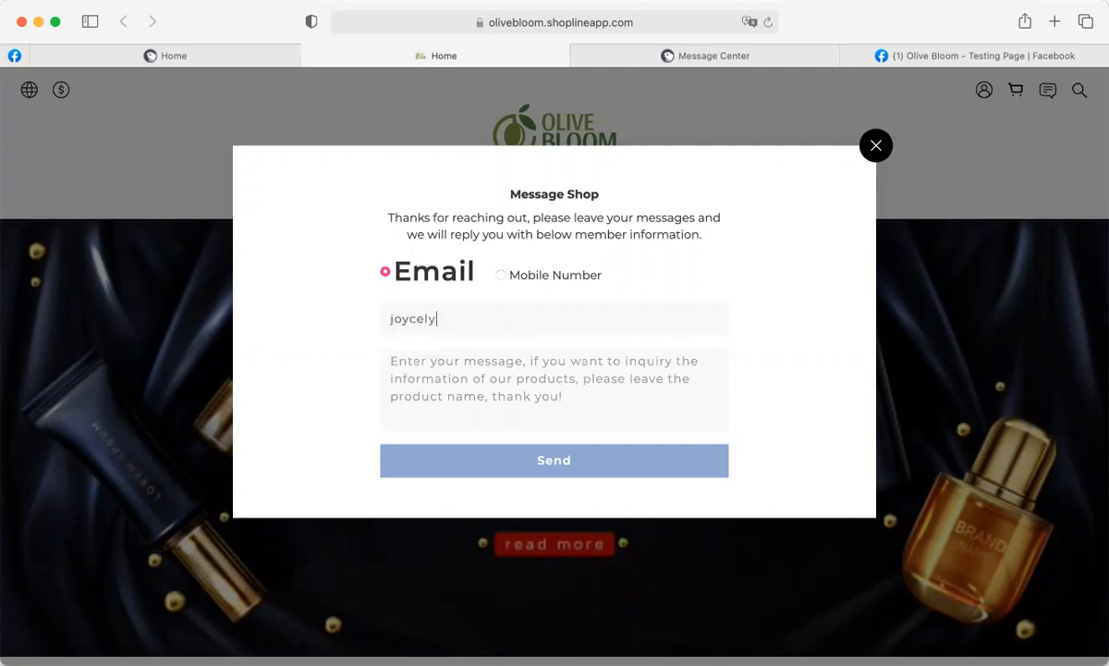
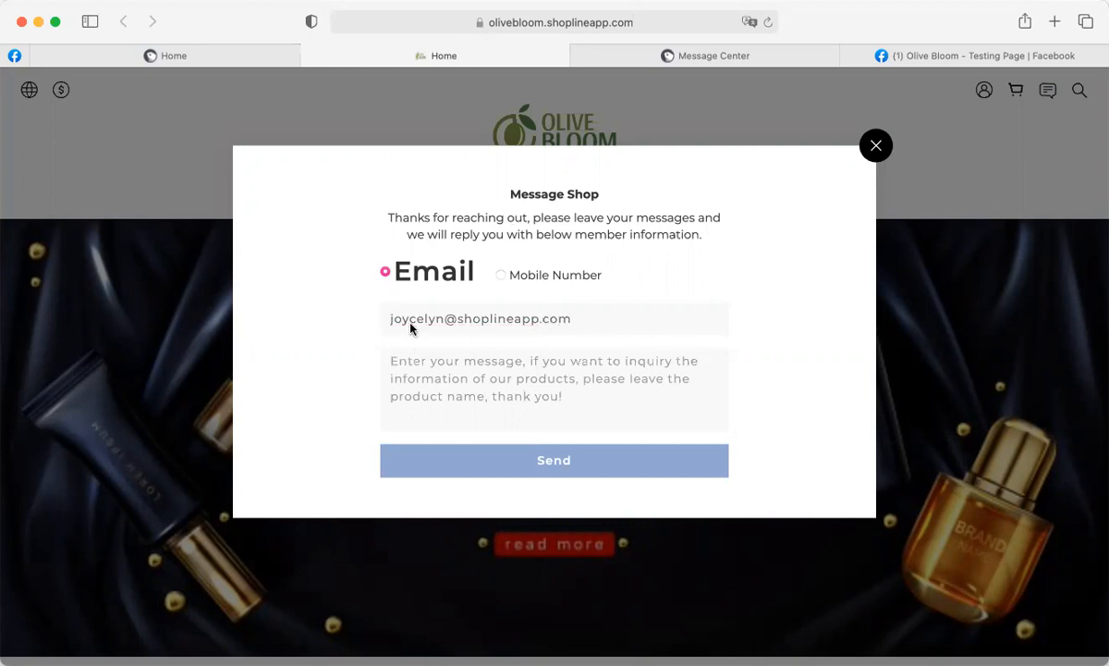
{"action": "left_click", "coordinate": [420, 358]}
{"action": "type", "text": "Hi"}
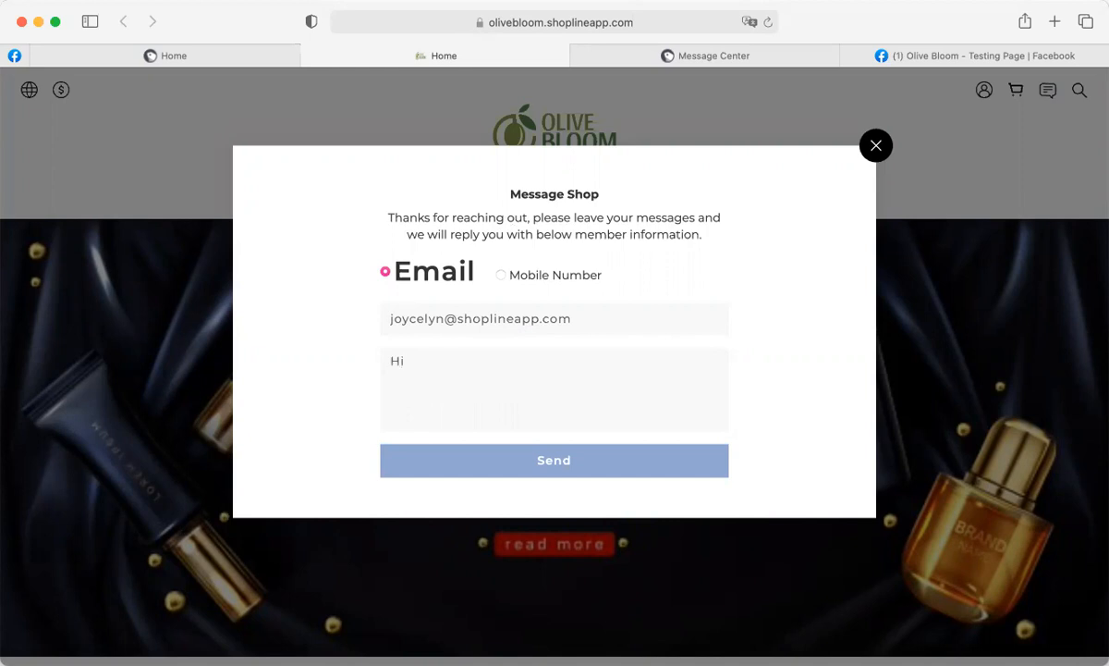
{"action": "type", "text": " there, I have a question..."}
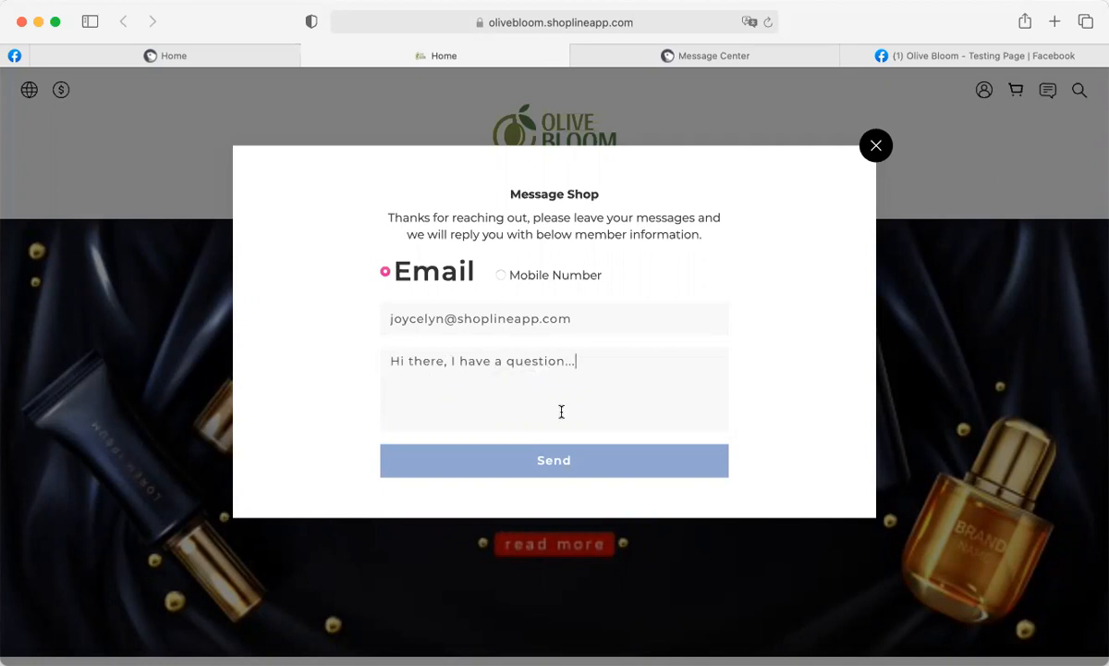
{"action": "left_click", "coordinate": [549, 466]}
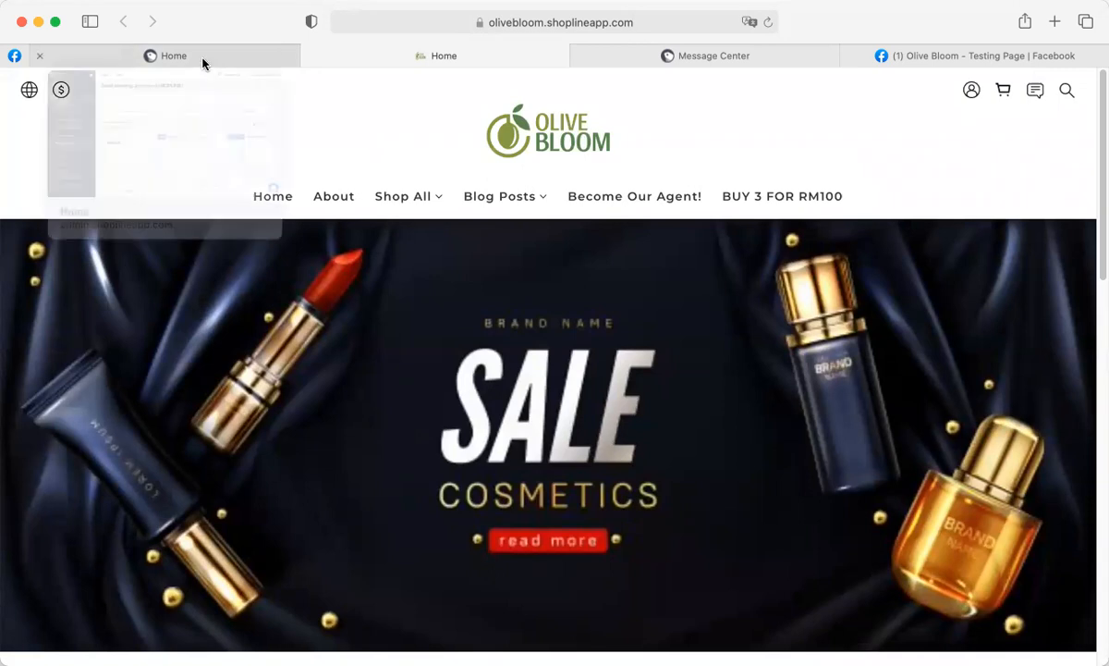
Back in the Message Center tab, reload the Shop Message list to show the new message.
{"action": "left_click", "coordinate": [695, 56]}
{"action": "mouse_move", "coordinate": [695, 57]}
{"action": "left_mouse_down"}
{"action": "mouse_move", "coordinate": [409, 61]}
{"action": "mouse_move", "coordinate": [684, 63]}
{"action": "left_mouse_up"}
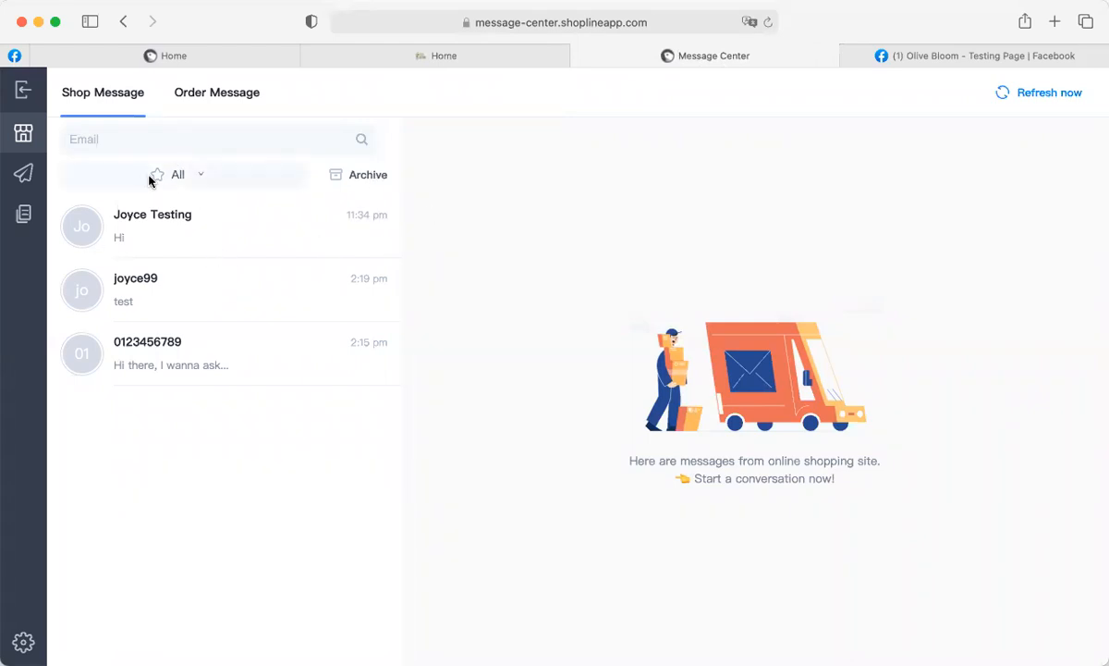
{"action": "left_click", "coordinate": [769, 22]}
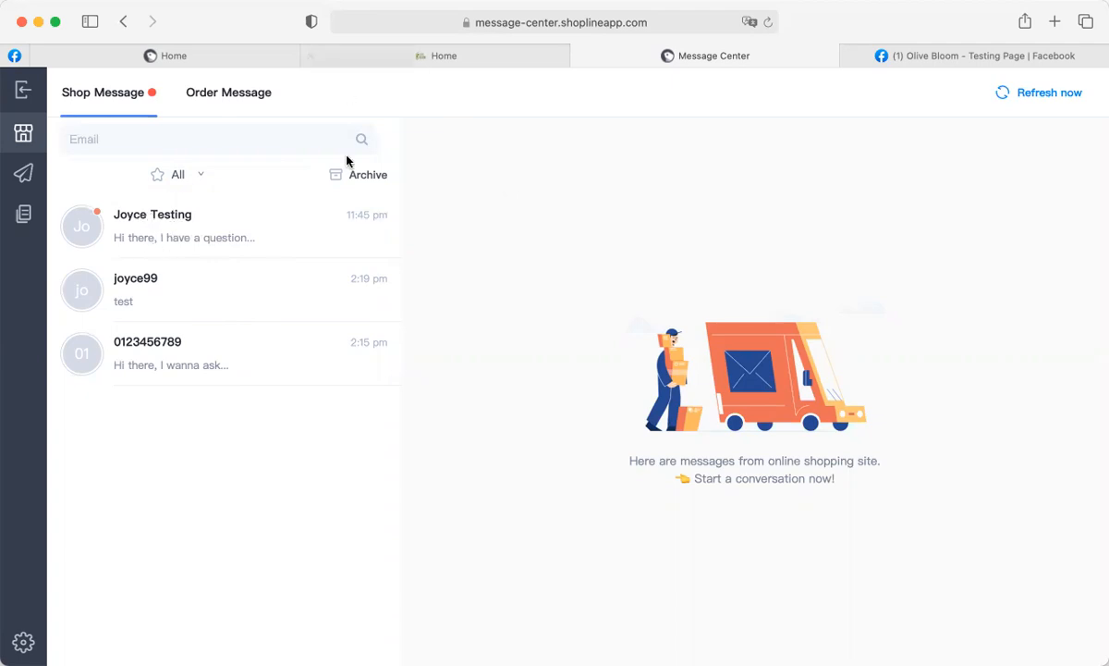
Open the top Shop Message conversation to view the chat and the customer's personal information.
{"action": "left_click", "coordinate": [206, 226]}
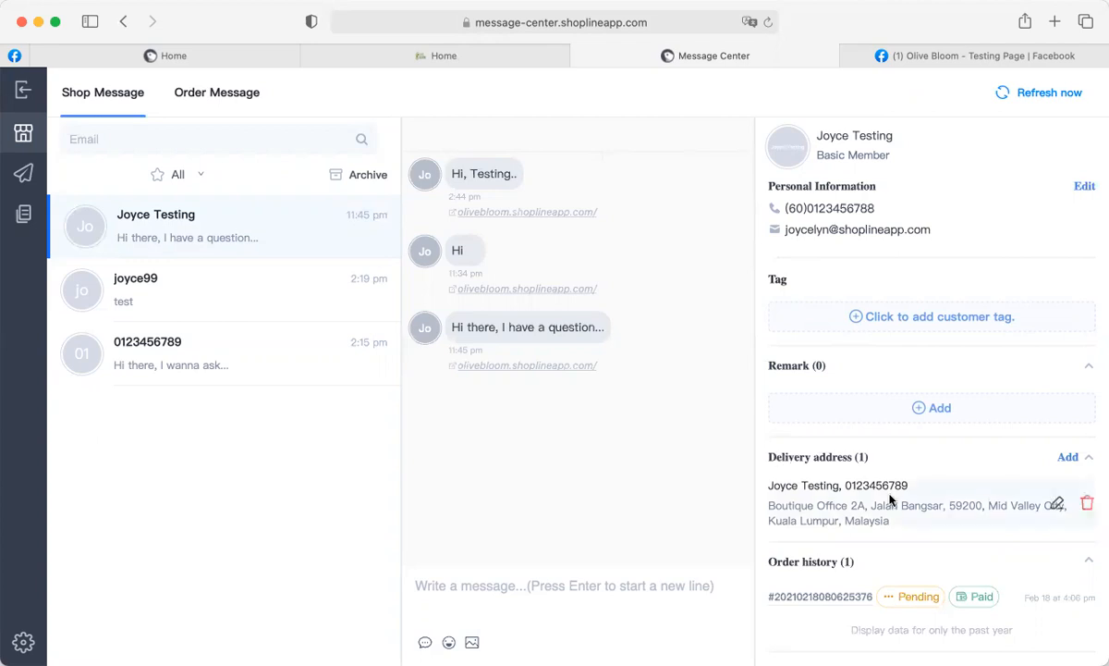
{"action": "left_click_drag", "start_coordinate": [767, 184], "coordinate": [736, 169]}
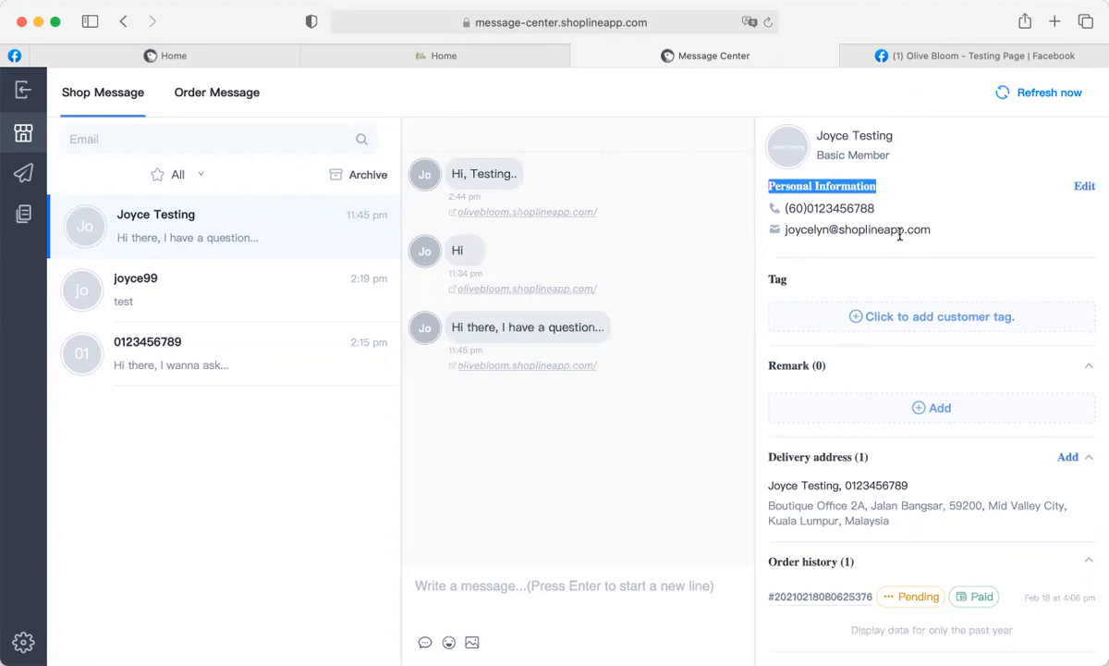
Add and save a VIP customer tag.
{"action": "left_click", "coordinate": [929, 327]}
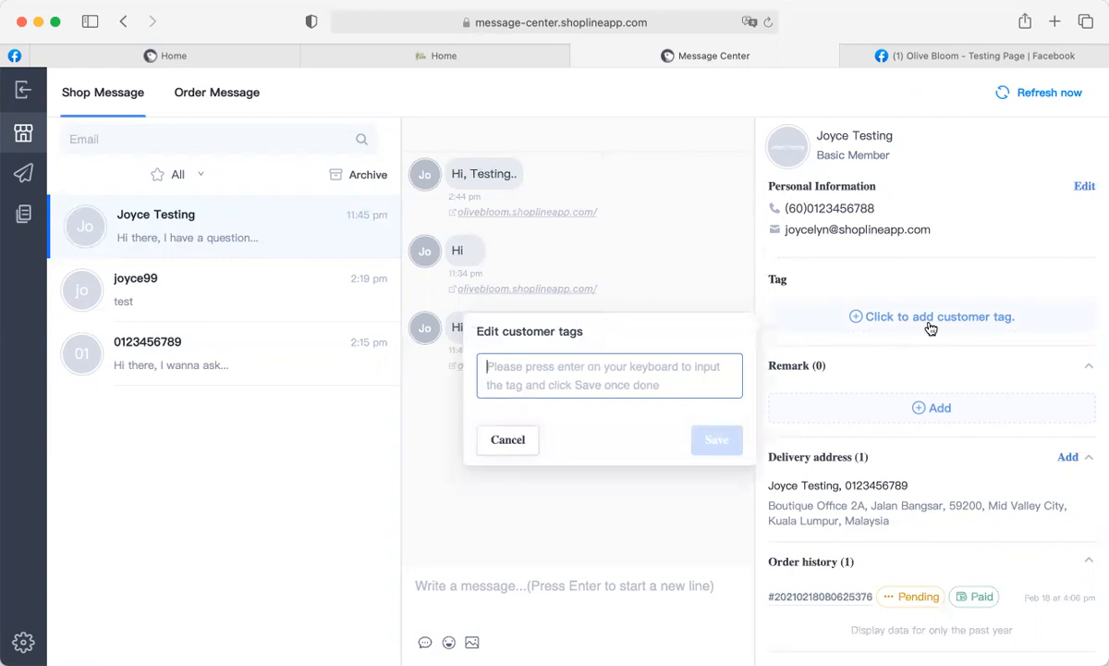
{"action": "type", "text": "VIP"}
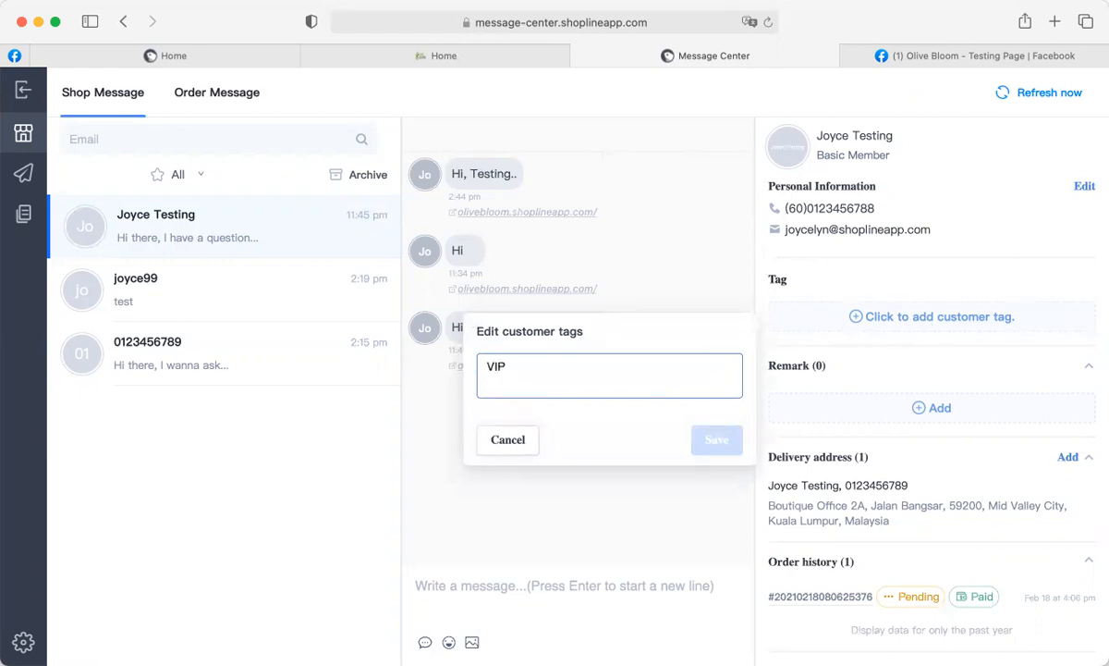
{"action": "key", "text": "Return"}
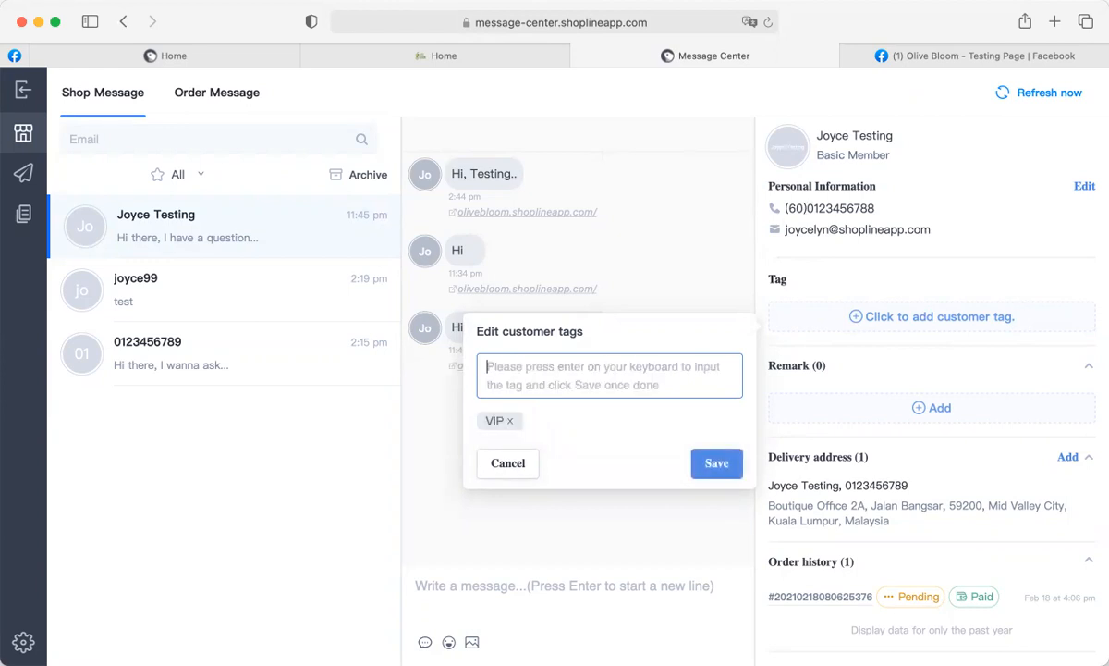
{"action": "left_click", "coordinate": [714, 460]}
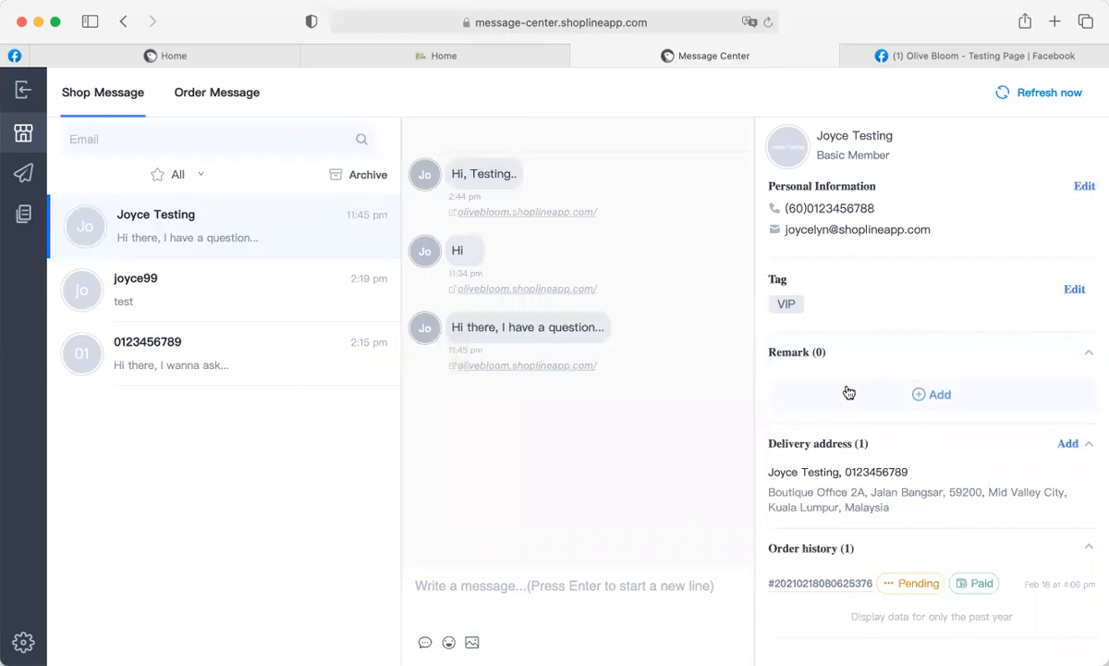
Save the remark 'VIP Customer, please handle promptly.' on the customer.
{"action": "left_click", "coordinate": [917, 397]}
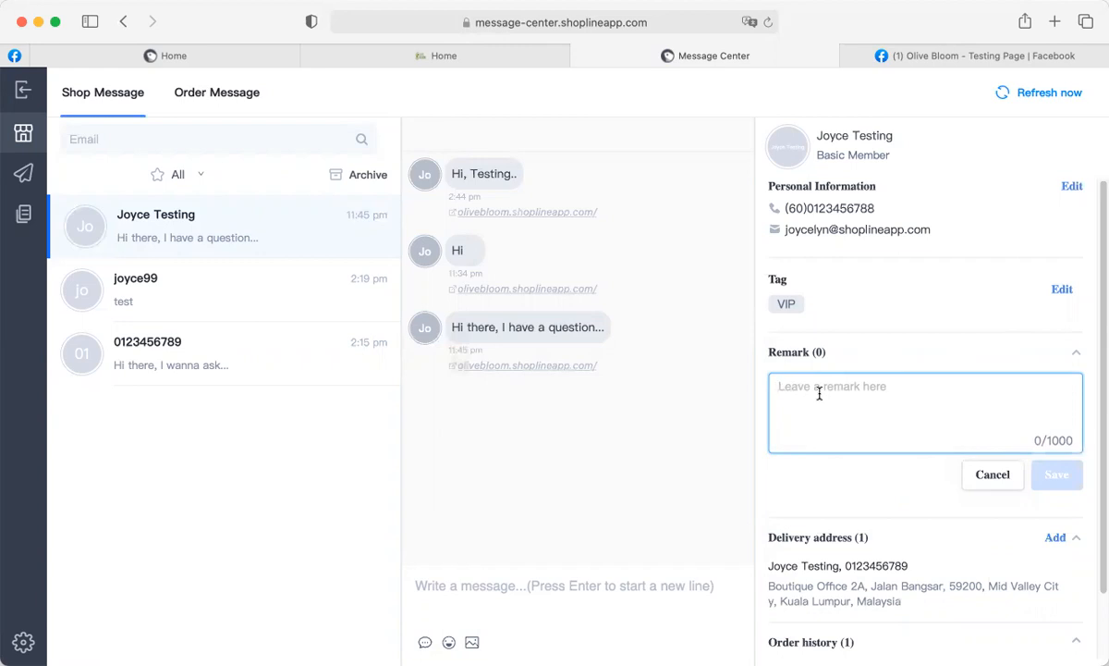
{"action": "type", "text": "VIP"}
{"action": "type", "text": "Customers"}
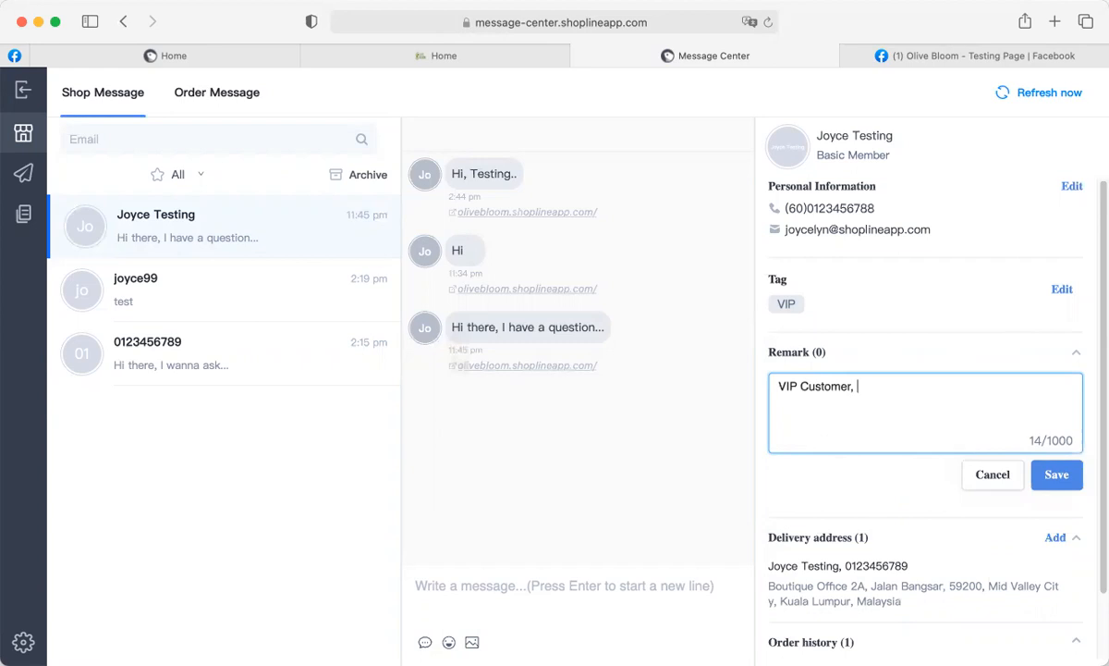
{"action": "type", "text": " please handle"}
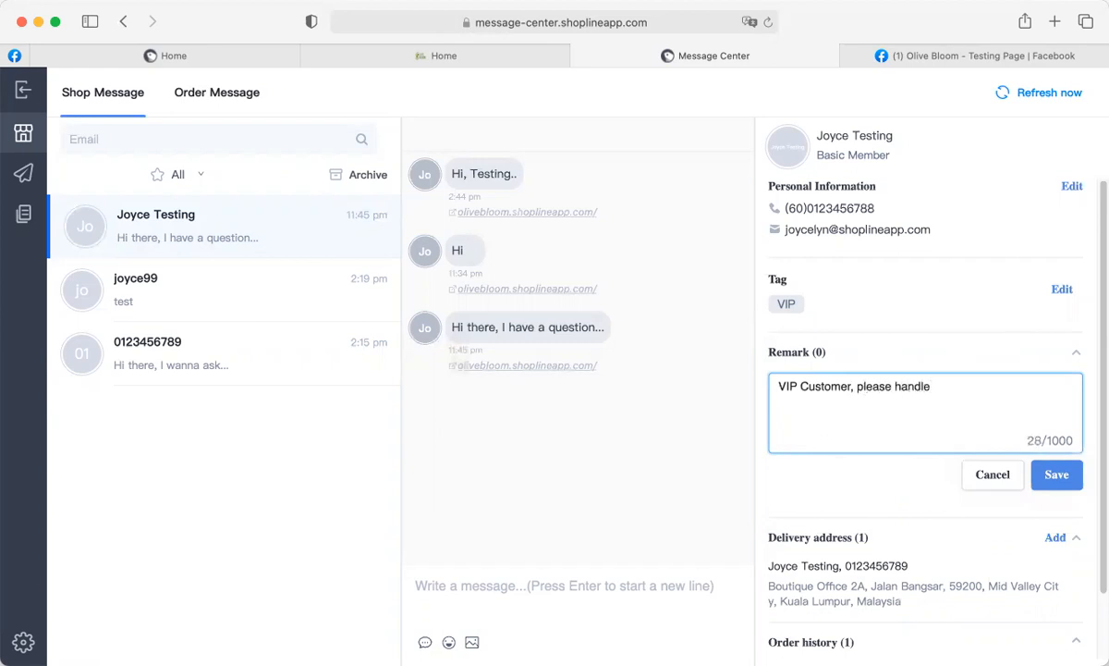
{"action": "type", "text": " promptly."}
{"action": "left_click", "coordinate": [1054, 476]}
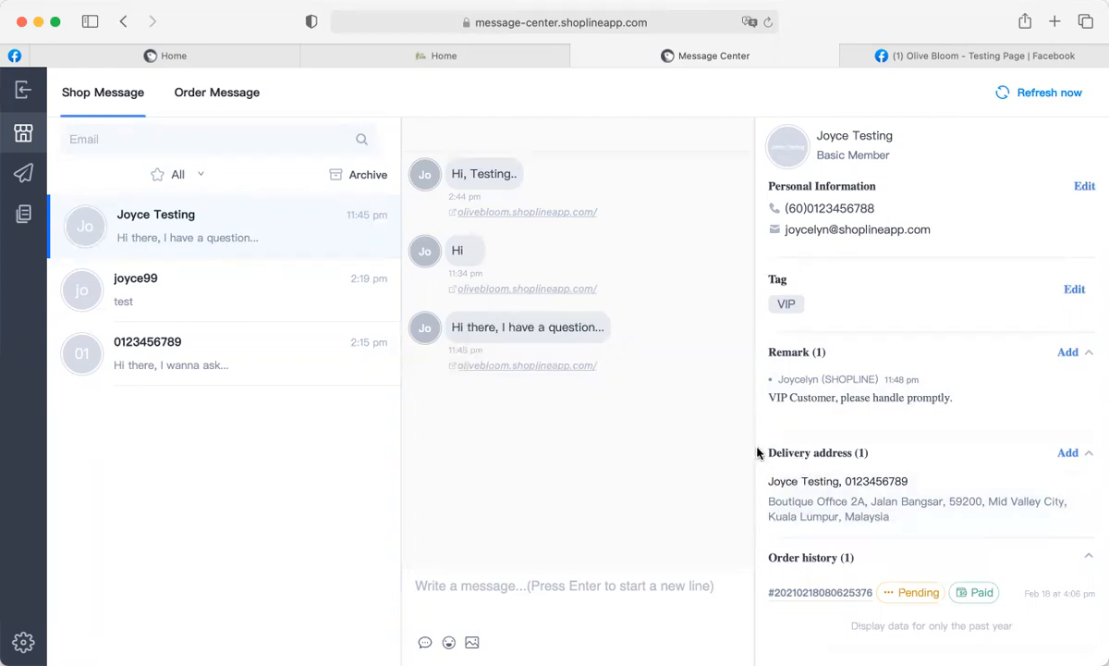
{"action": "left_click_drag", "start_coordinate": [870, 453], "coordinate": [766, 454]}
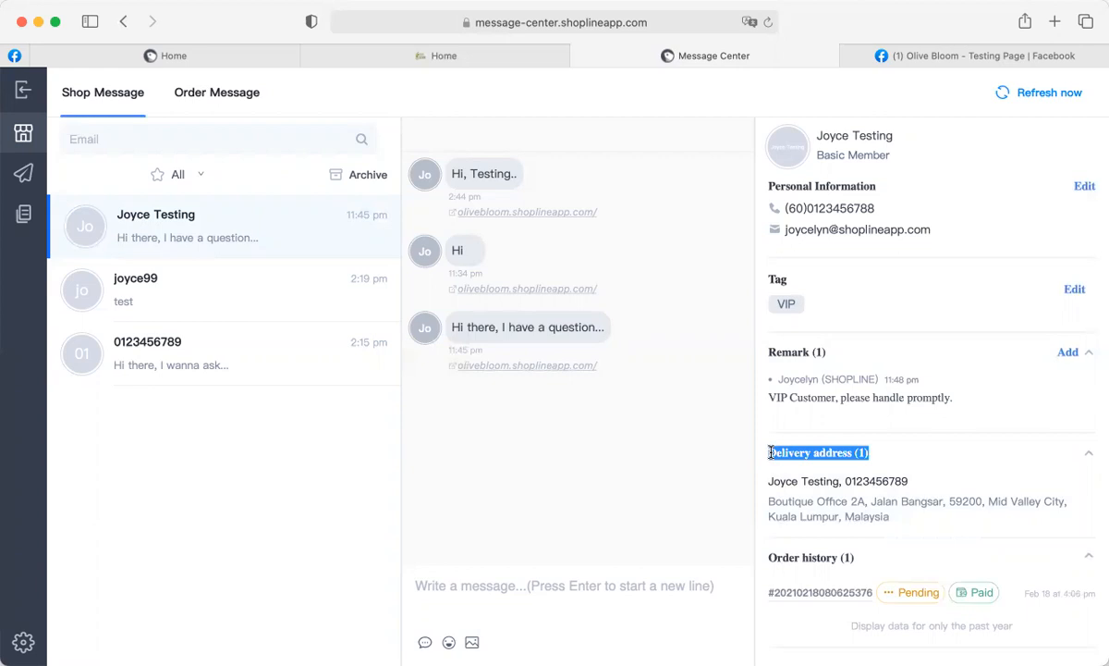
{"action": "left_click", "coordinate": [819, 454]}
{"action": "left_click", "coordinate": [821, 457]}
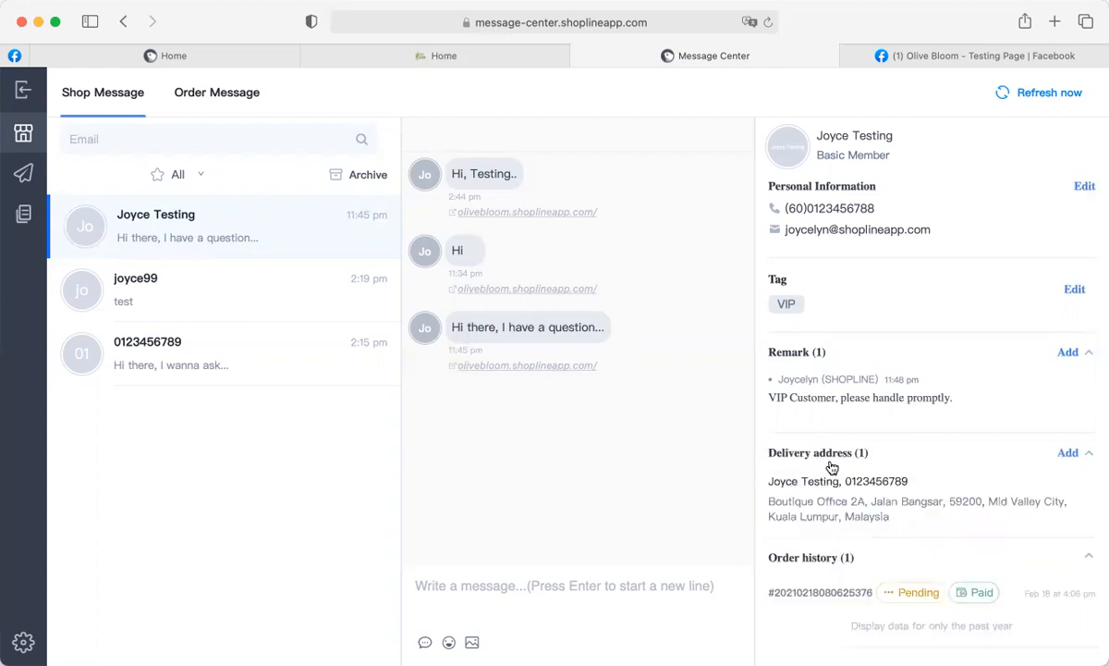
{"action": "mouse_move", "coordinate": [830, 511]}
{"action": "mouse_move", "coordinate": [876, 509]}
{"action": "left_click_drag", "start_coordinate": [1023, 596], "coordinate": [933, 596]}
{"action": "left_click", "coordinate": [801, 592]}
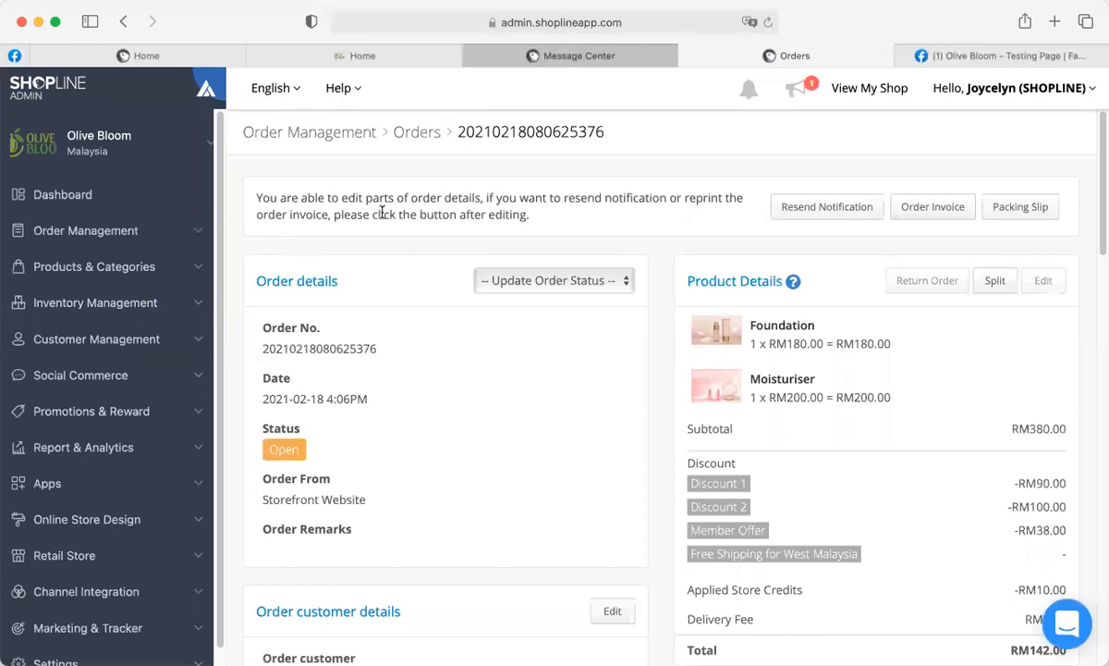
Close the old Message Center and order details tabs, leaving the admin dashboard.
{"action": "scroll", "coordinate": [723, 495], "scroll_direction": "down", "scroll_amount": 10}
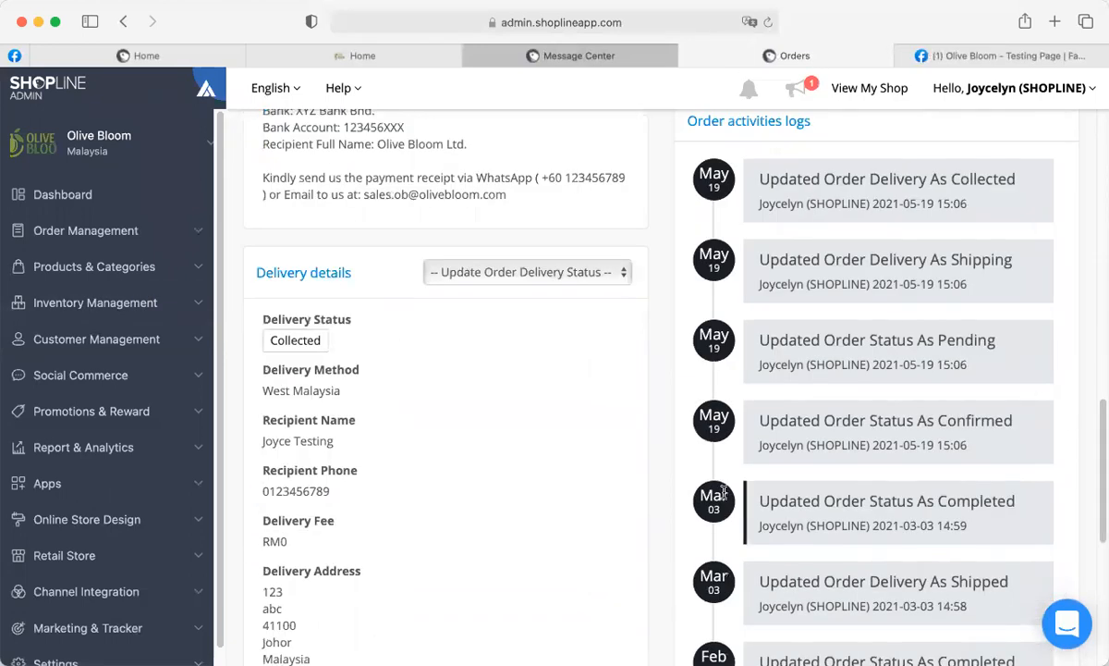
{"action": "scroll", "coordinate": [724, 494], "scroll_direction": "up", "scroll_amount": 5}
{"action": "left_click", "coordinate": [472, 55]}
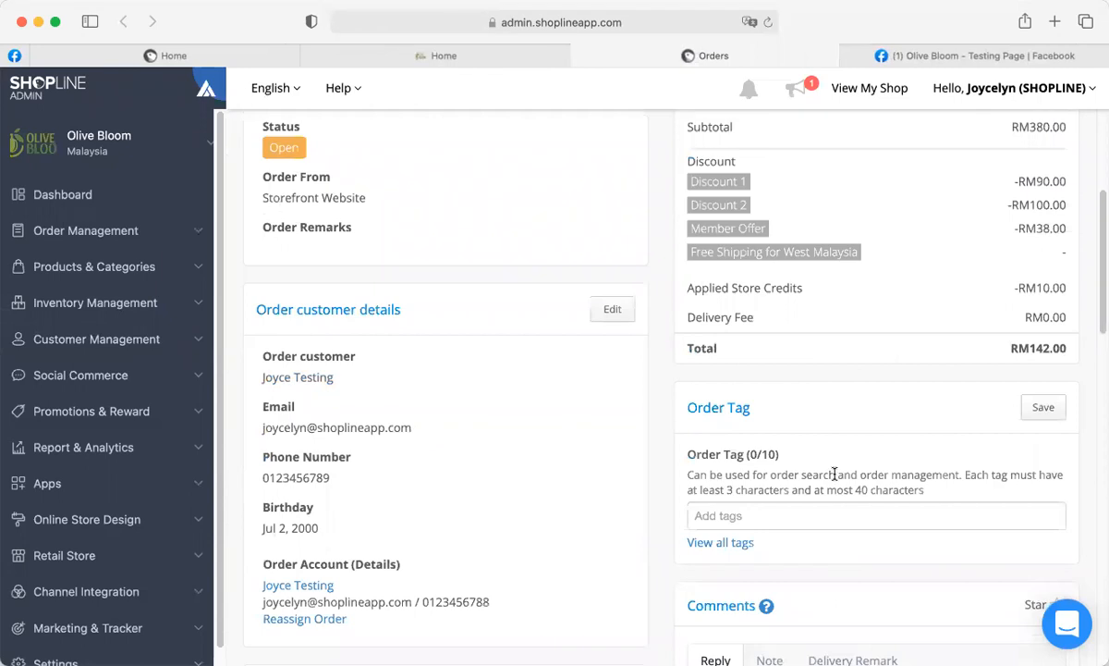
{"action": "scroll", "coordinate": [860, 435], "scroll_direction": "down", "scroll_amount": 10}
{"action": "scroll", "coordinate": [860, 438], "scroll_direction": "up", "scroll_amount": 10}
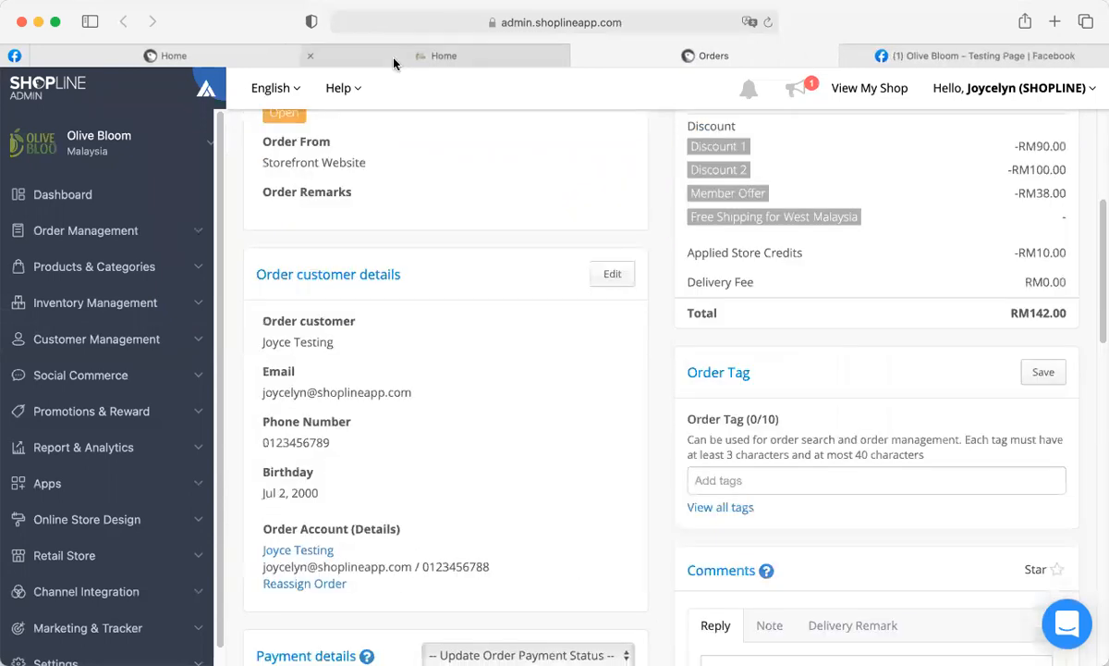
{"action": "left_click", "coordinate": [212, 53]}
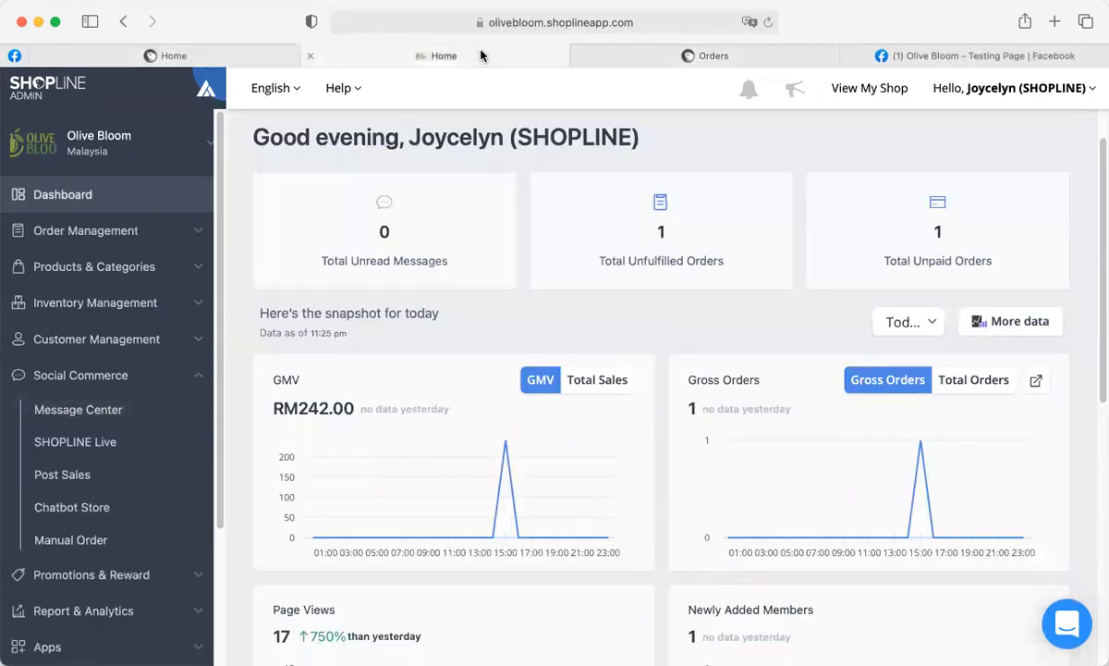
{"action": "left_click", "coordinate": [686, 53]}
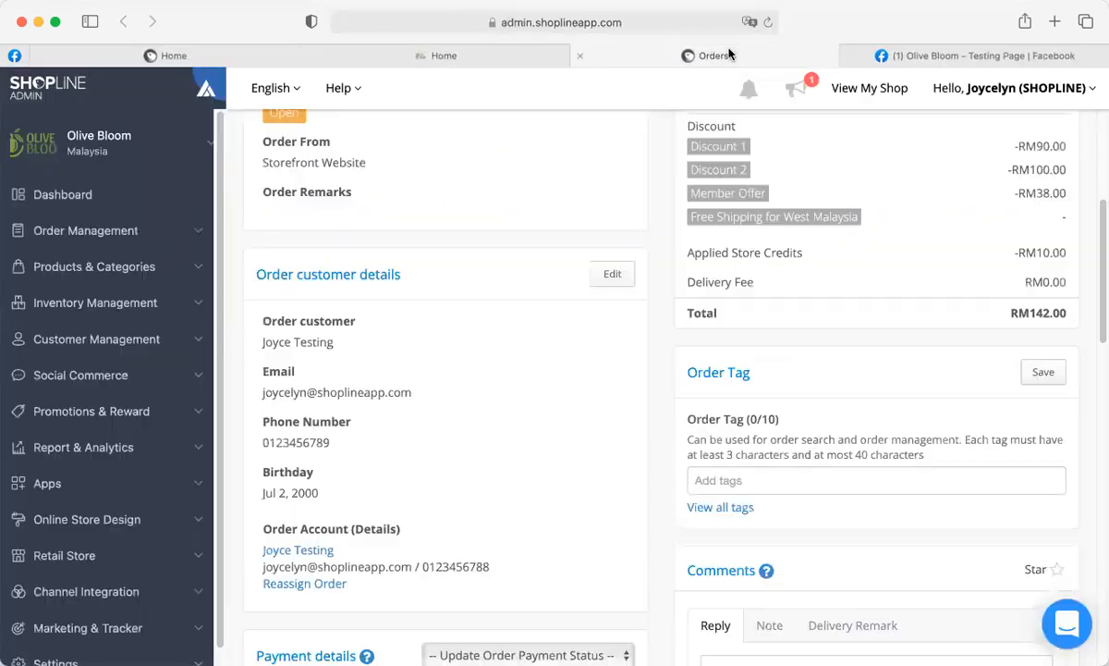
{"action": "left_click", "coordinate": [580, 56]}
{"action": "left_click", "coordinate": [193, 53]}
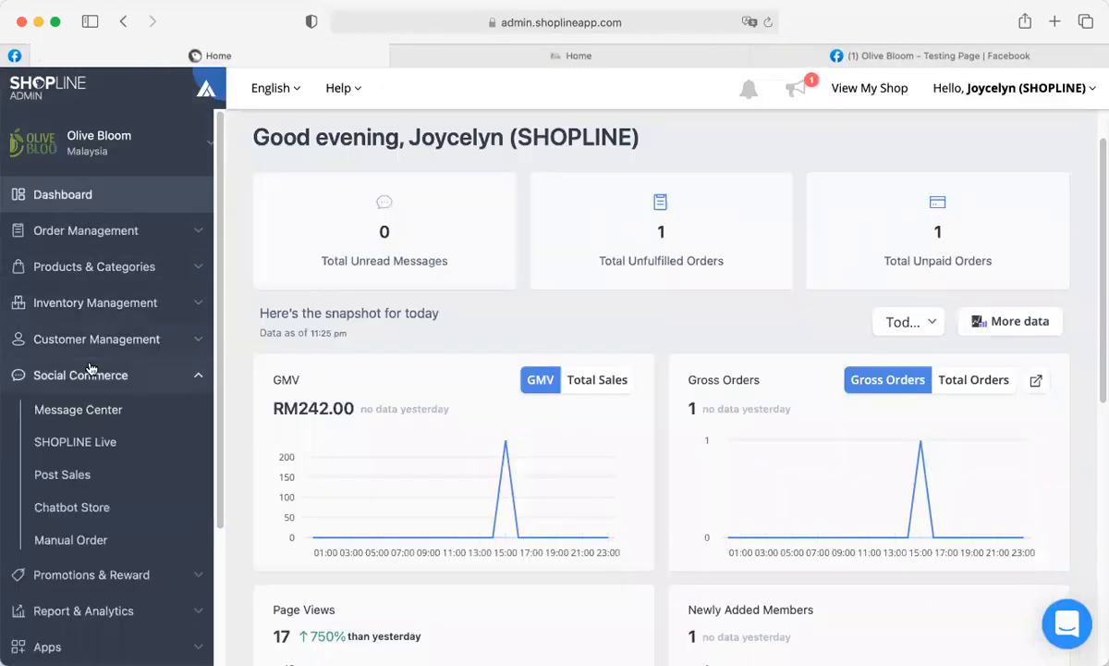
Open Message Center, open the latest conversation, then switch to the Order Message inbox.
{"action": "left_click", "coordinate": [109, 410]}
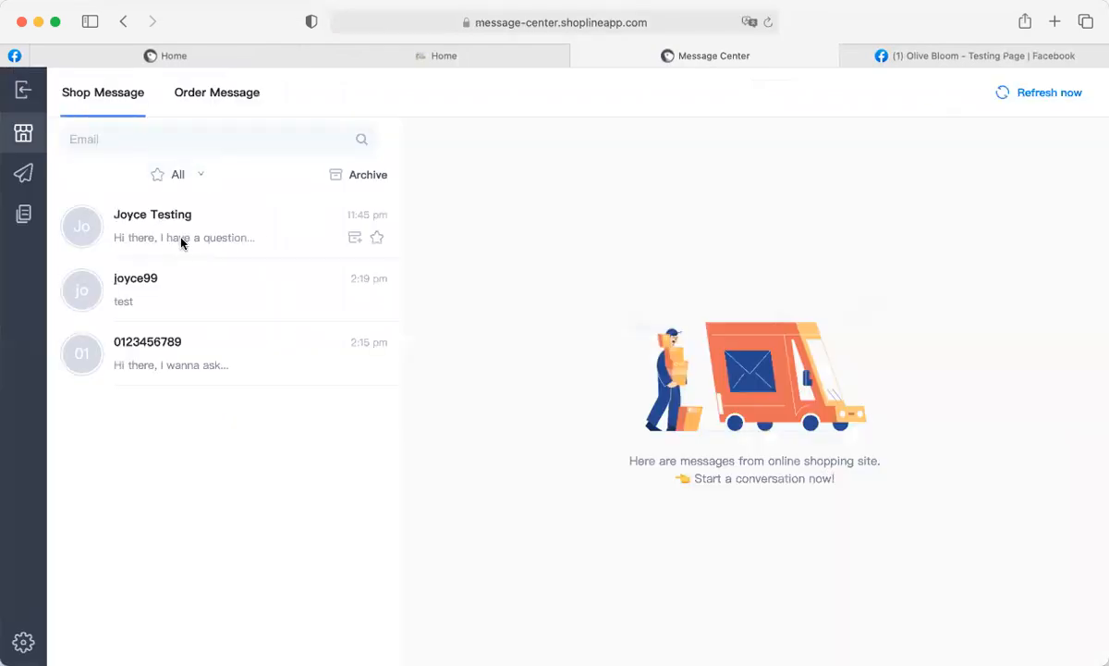
{"action": "left_click", "coordinate": [181, 243]}
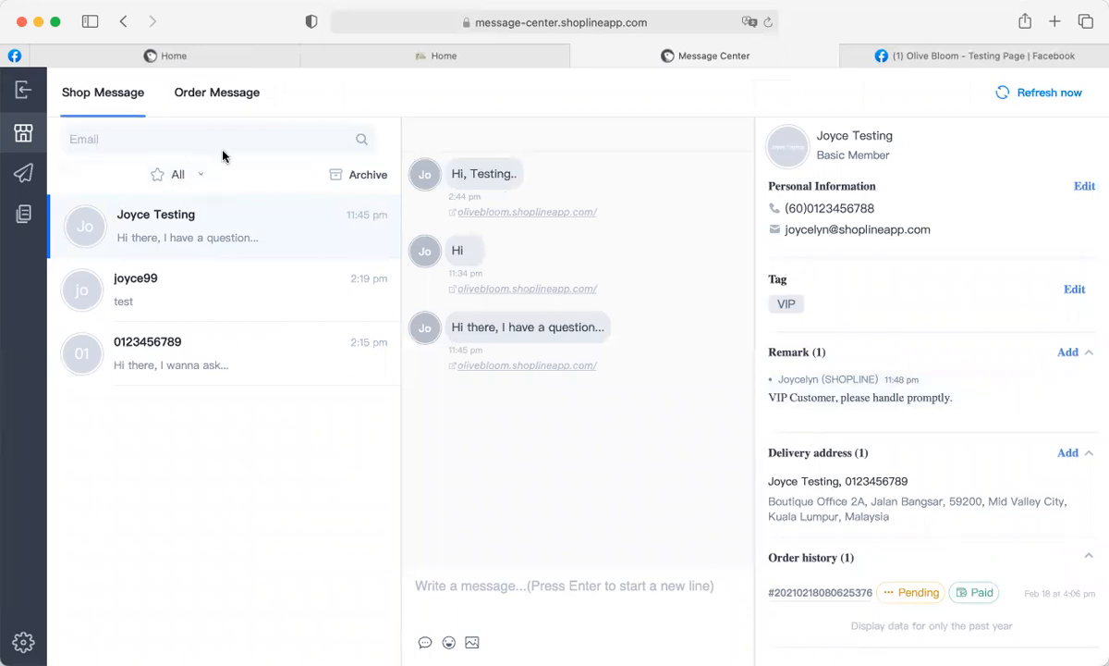
{"action": "left_click", "coordinate": [225, 97]}
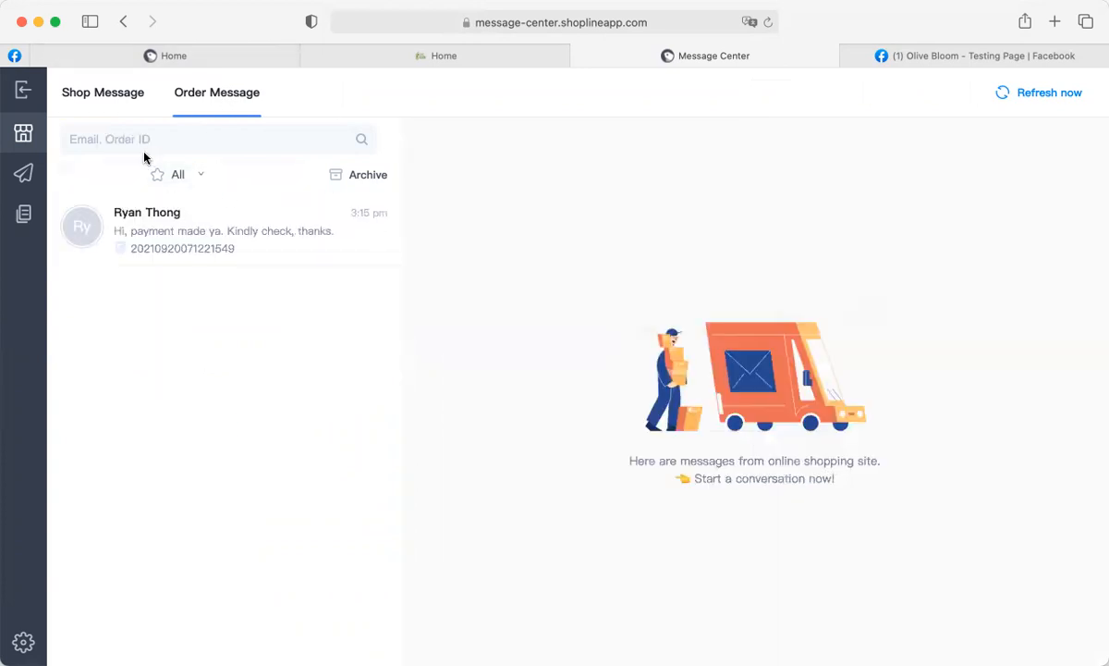
Open the customer's payment transfer conversation from the Order Message list.
{"action": "mouse_move", "coordinate": [120, 242]}
{"action": "left_click", "coordinate": [184, 245]}
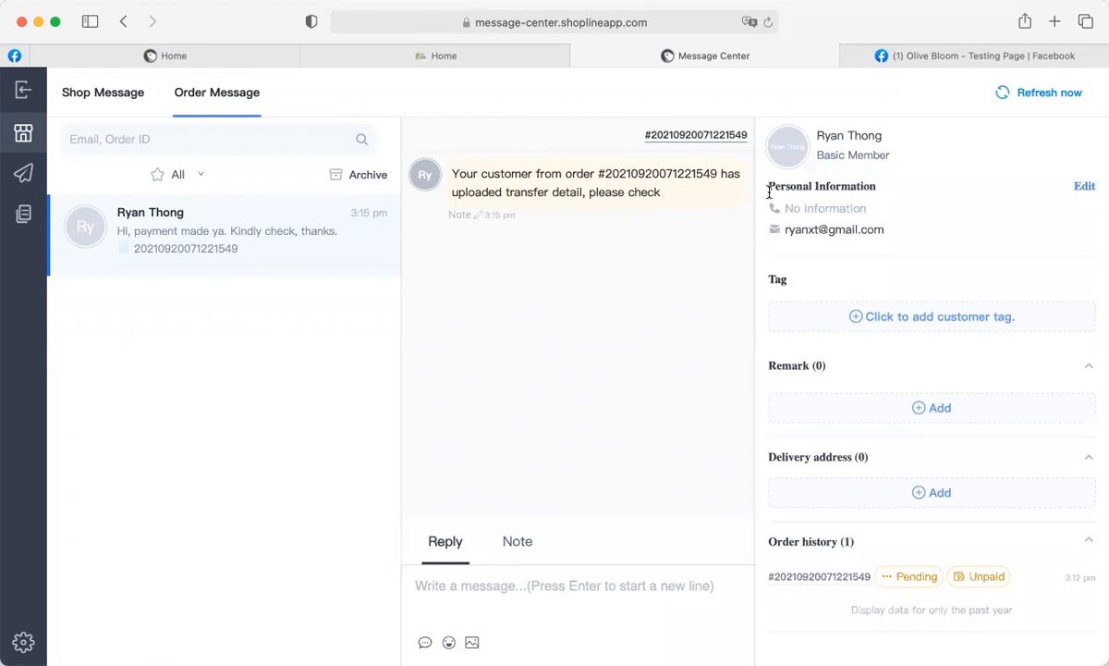
{"action": "left_click_drag", "start_coordinate": [769, 188], "coordinate": [899, 181]}
Send the reply 'hi there, may I confirm your delivery address please? Thanks.'.
{"action": "left_click", "coordinate": [892, 195]}
{"action": "left_click", "coordinate": [521, 592]}
{"action": "type", "text": "hi there, may "}
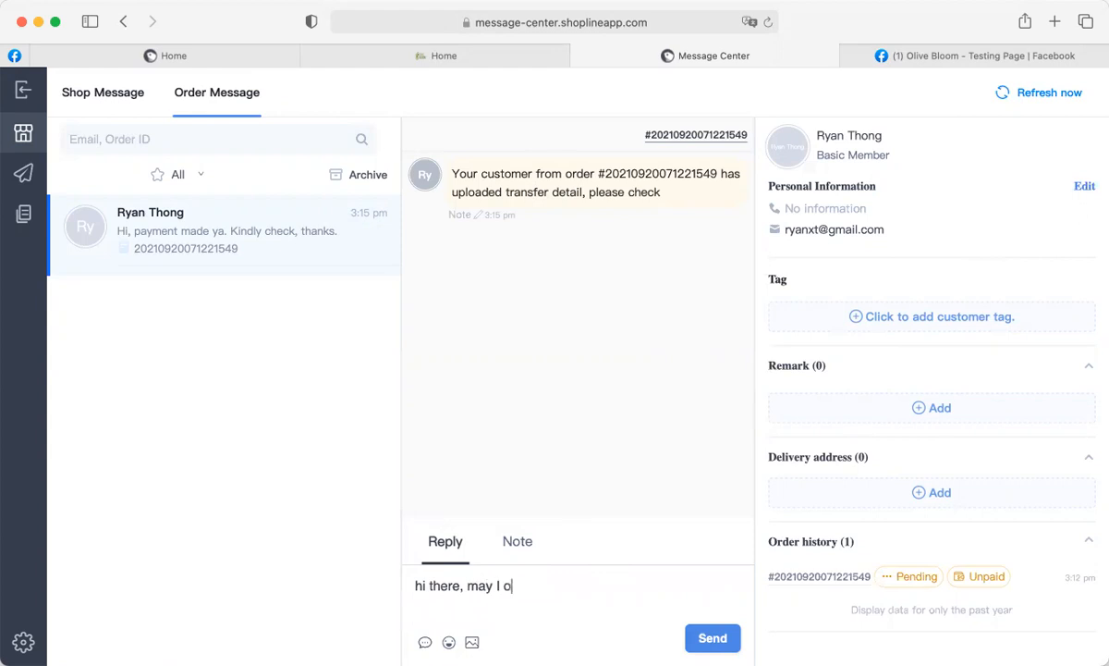
{"action": "type", "text": "I confi"}
{"action": "key", "text": "BackSpace"}
{"action": "type", "text": "firm your delivery address please? "}
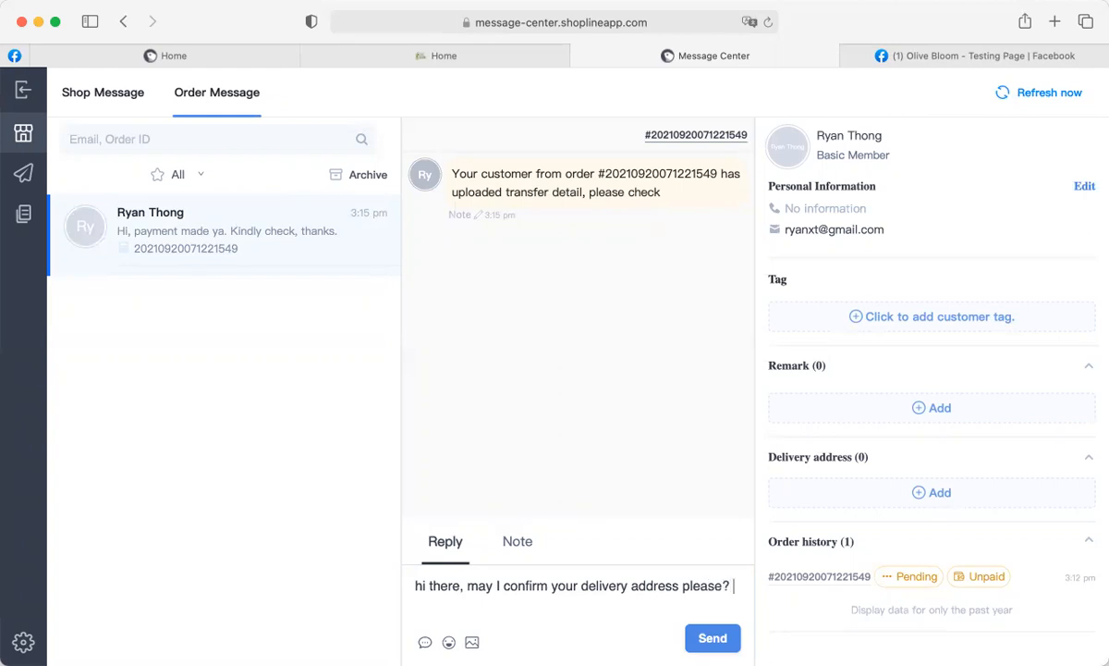
{"action": "type", "text": "Thanks."}
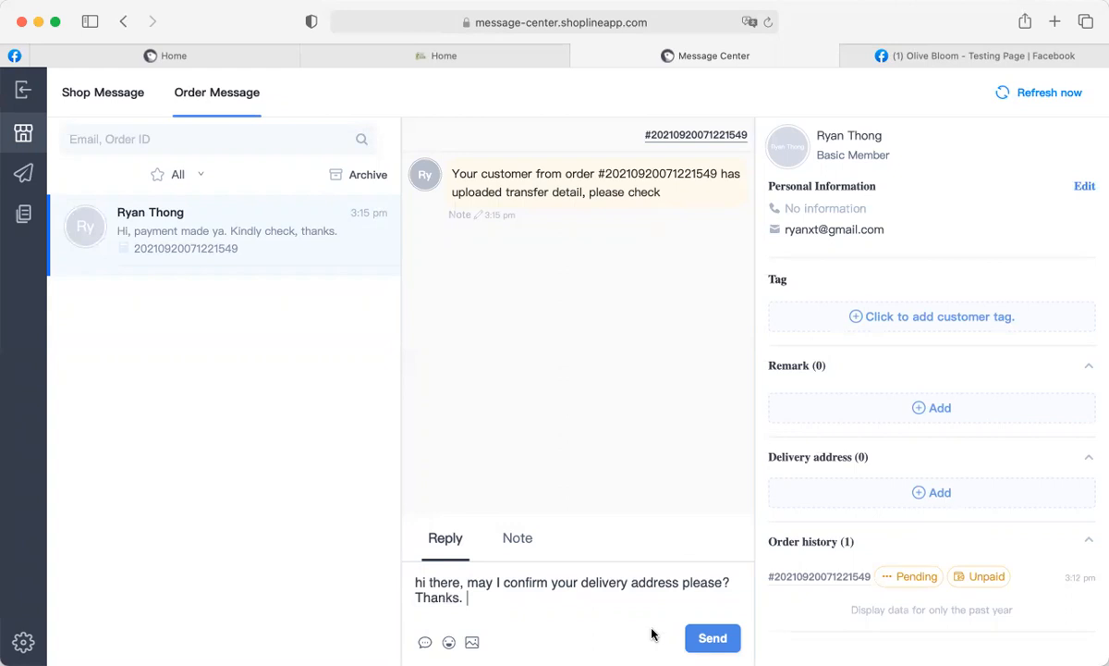
{"action": "left_click", "coordinate": [710, 638]}
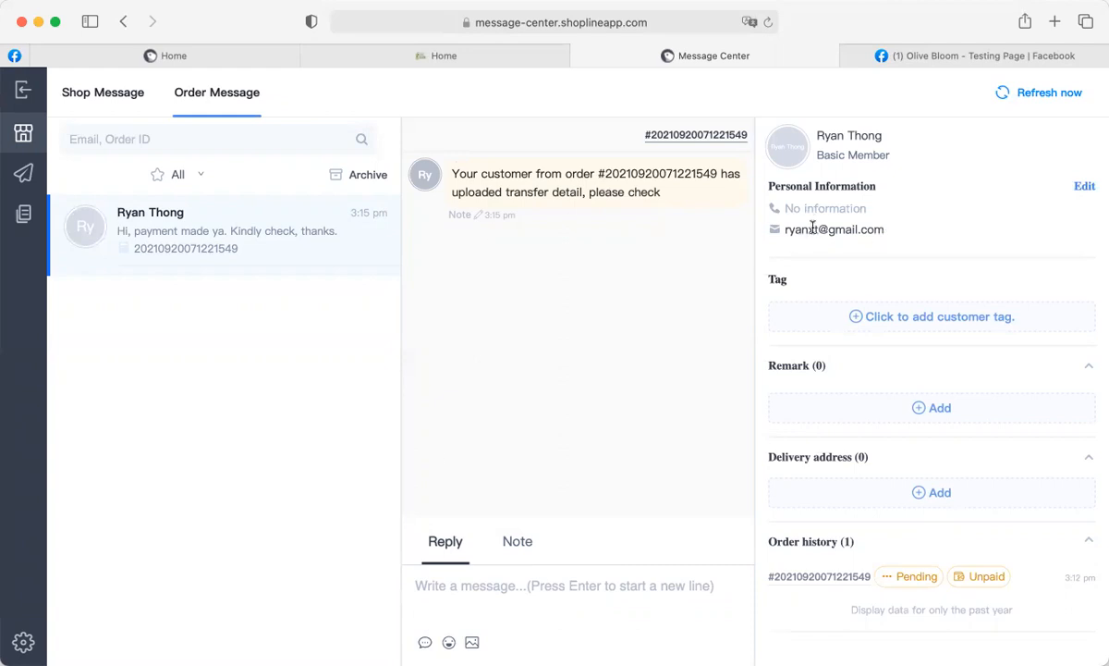
{"action": "left_click", "coordinate": [767, 21]}
View the Facebook fan page setup for instant messages, then go back to the dashboard.
{"action": "left_click", "coordinate": [23, 173]}
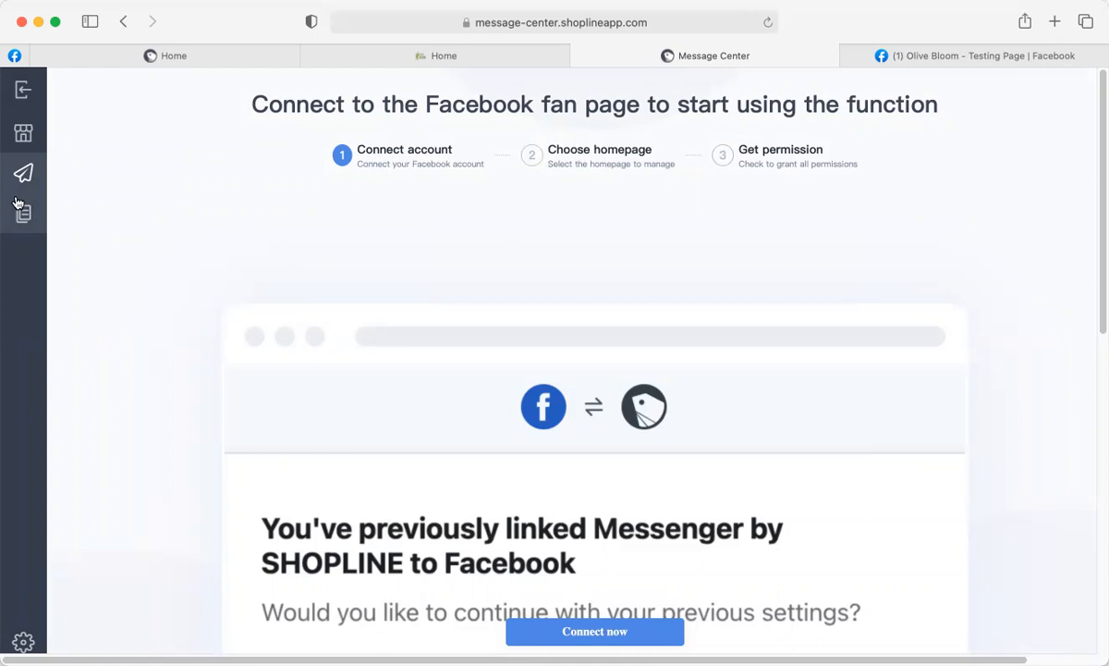
{"action": "left_click", "coordinate": [184, 58]}
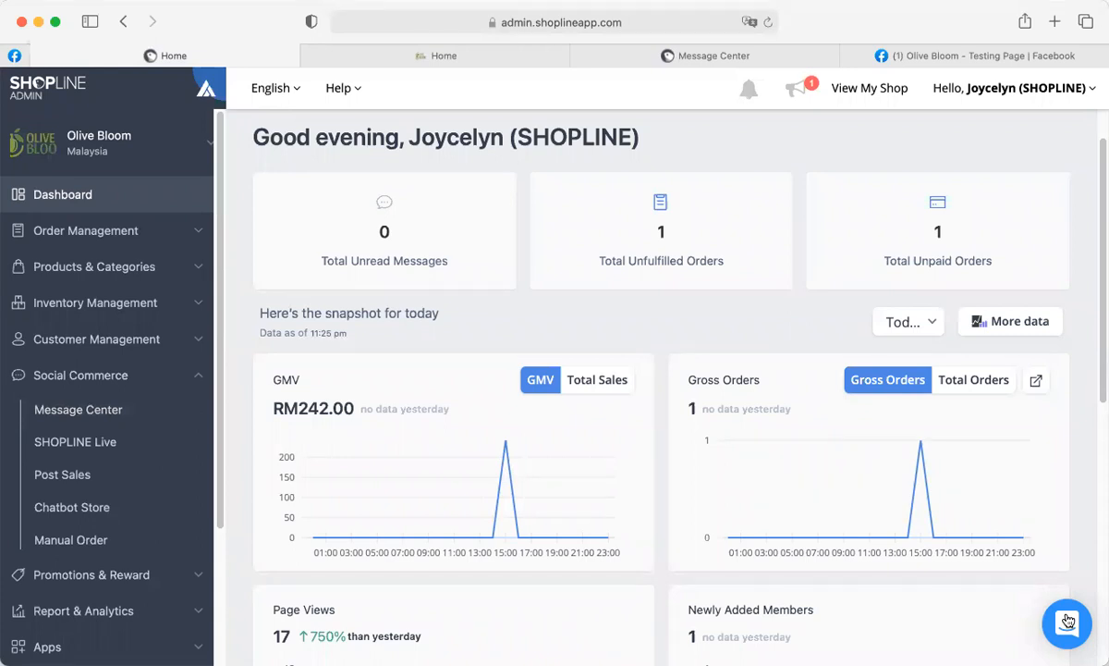
Drag the Message Center tab beside the dashboard tab, return to the dashboard, and open then close the support chat.
{"action": "left_click", "coordinate": [466, 55]}
{"action": "left_click_drag", "start_coordinate": [740, 53], "coordinate": [443, 56]}
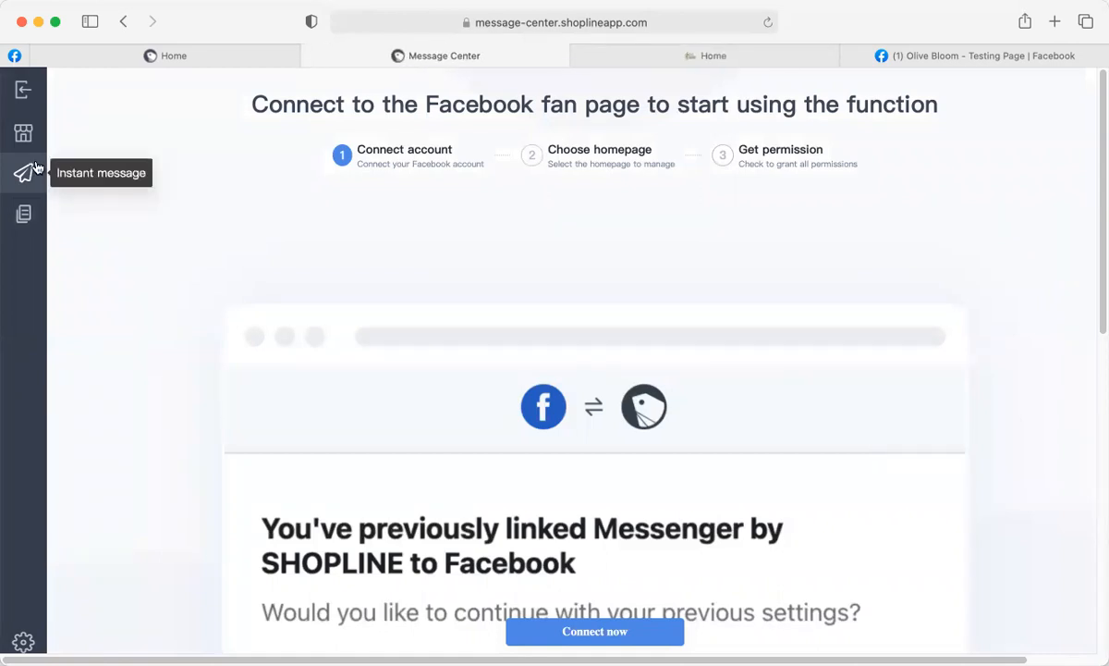
{"action": "left_click", "coordinate": [162, 57]}
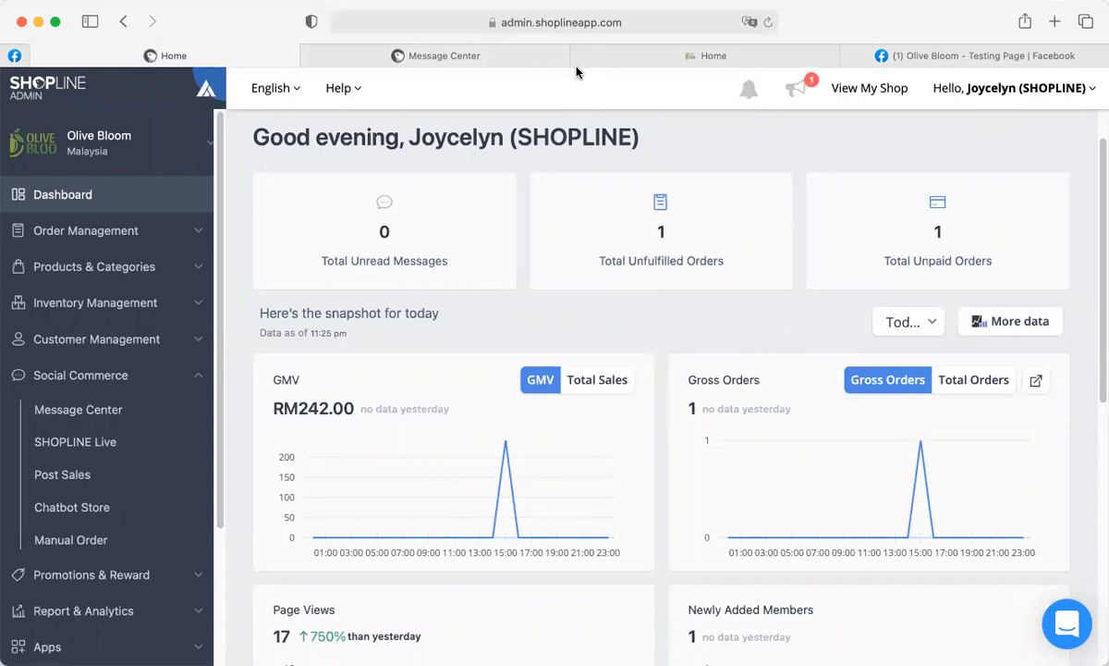
{"action": "left_click", "coordinate": [1081, 625]}
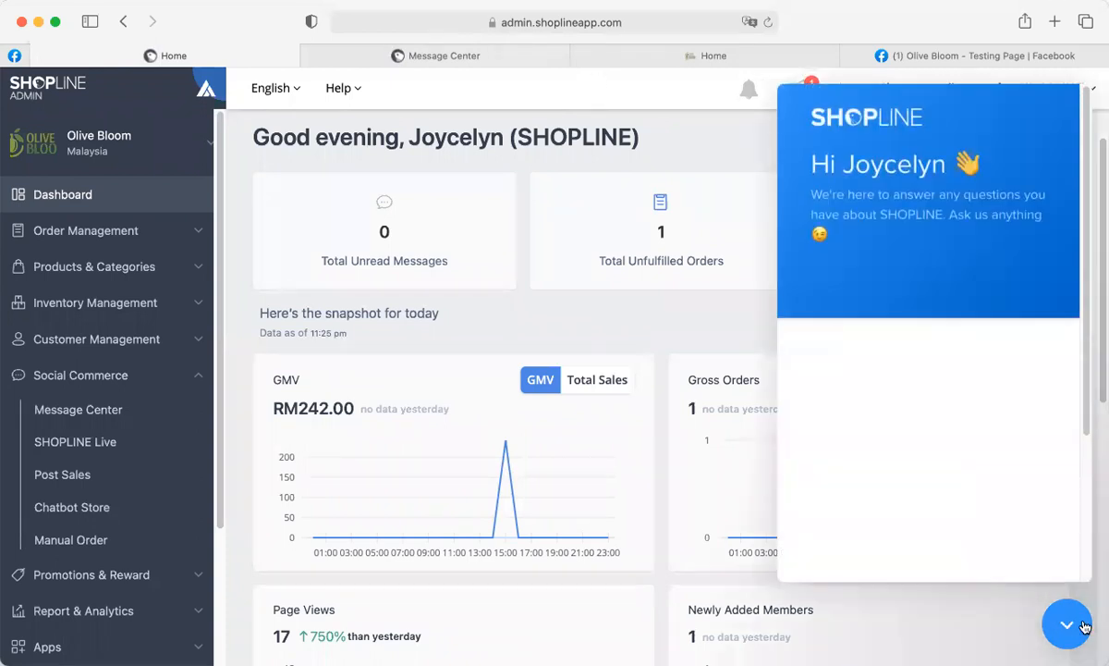
{"action": "left_click", "coordinate": [1068, 624]}
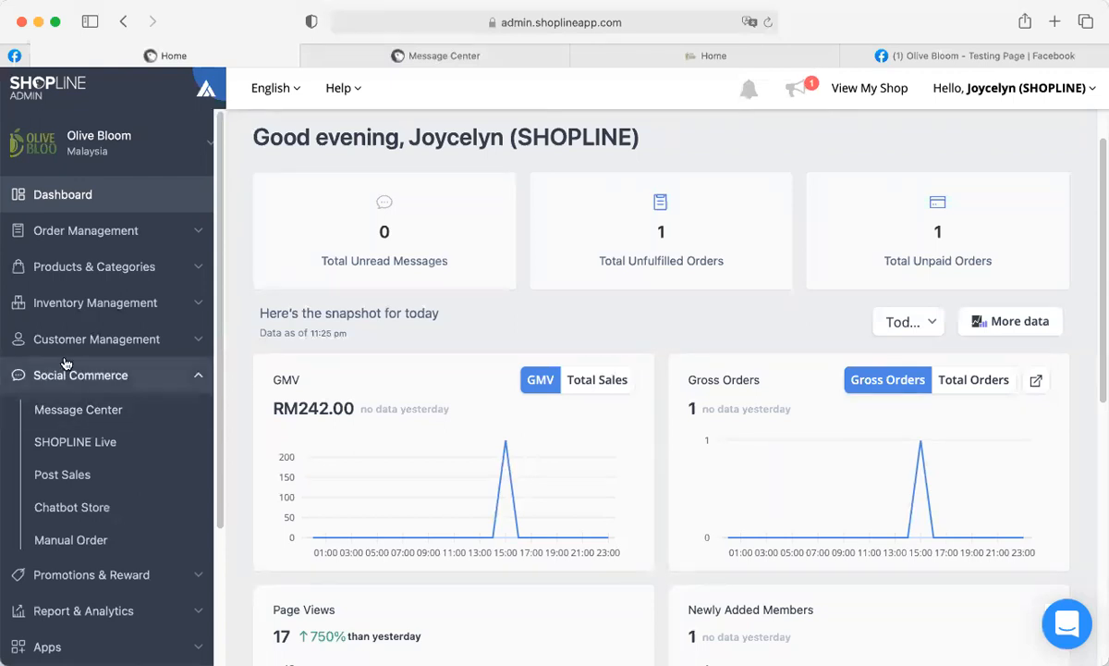
Collapse Social Commerce and open Channel Integration > Facebook in the sidebar.
{"action": "scroll", "coordinate": [91, 467], "scroll_direction": "down", "scroll_amount": 4}
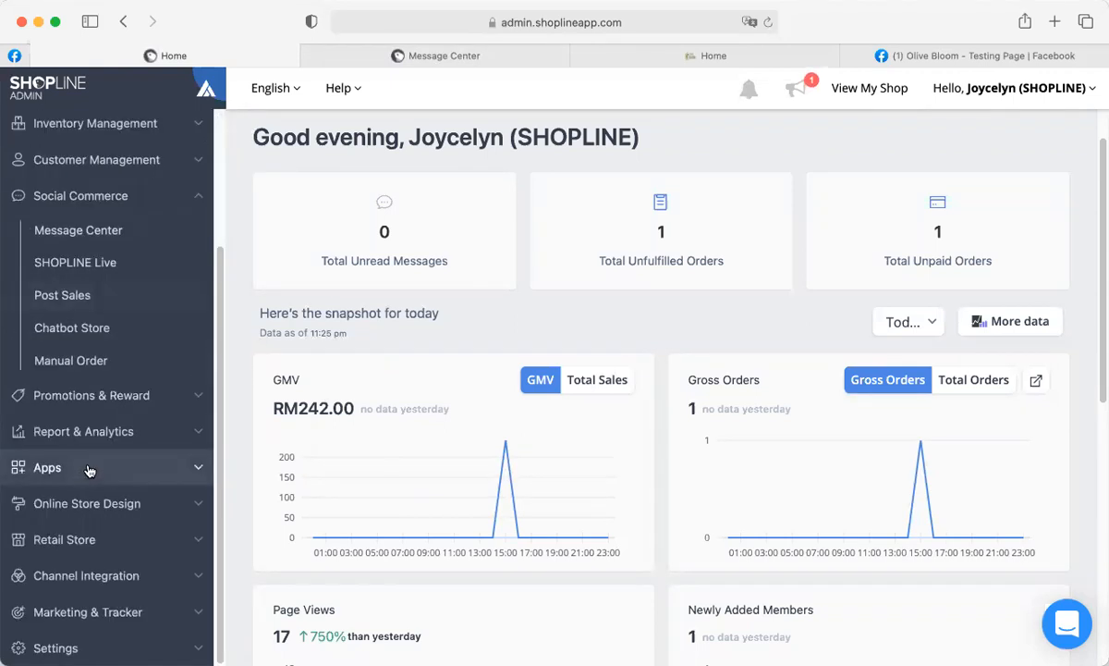
{"action": "left_click", "coordinate": [113, 193]}
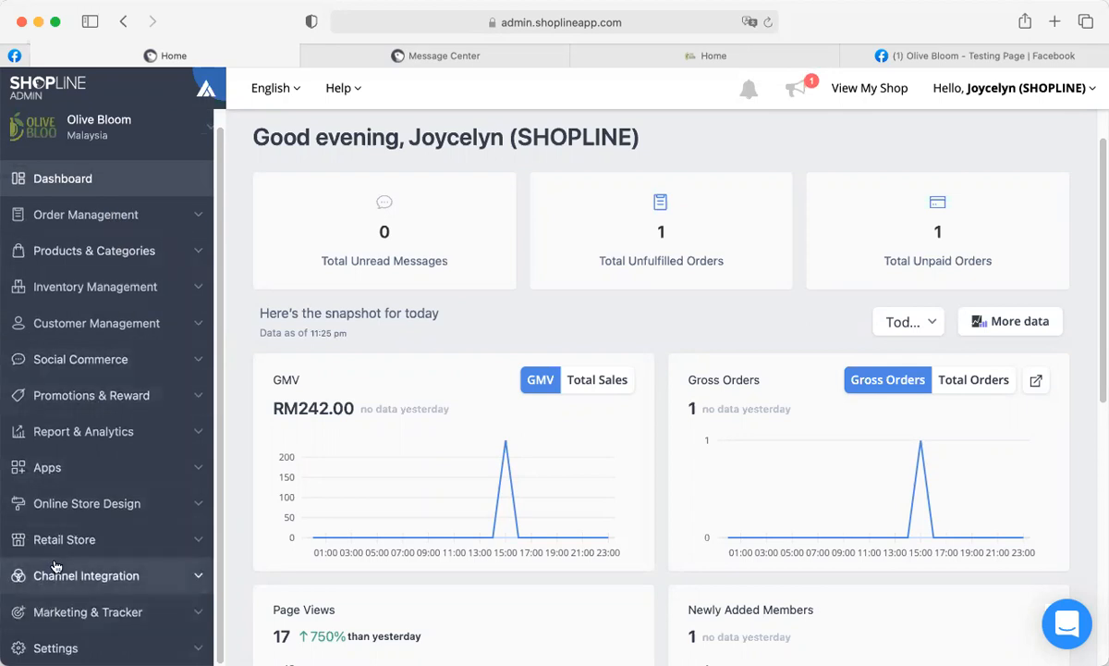
{"action": "left_click", "coordinate": [109, 578]}
{"action": "left_click", "coordinate": [73, 480]}
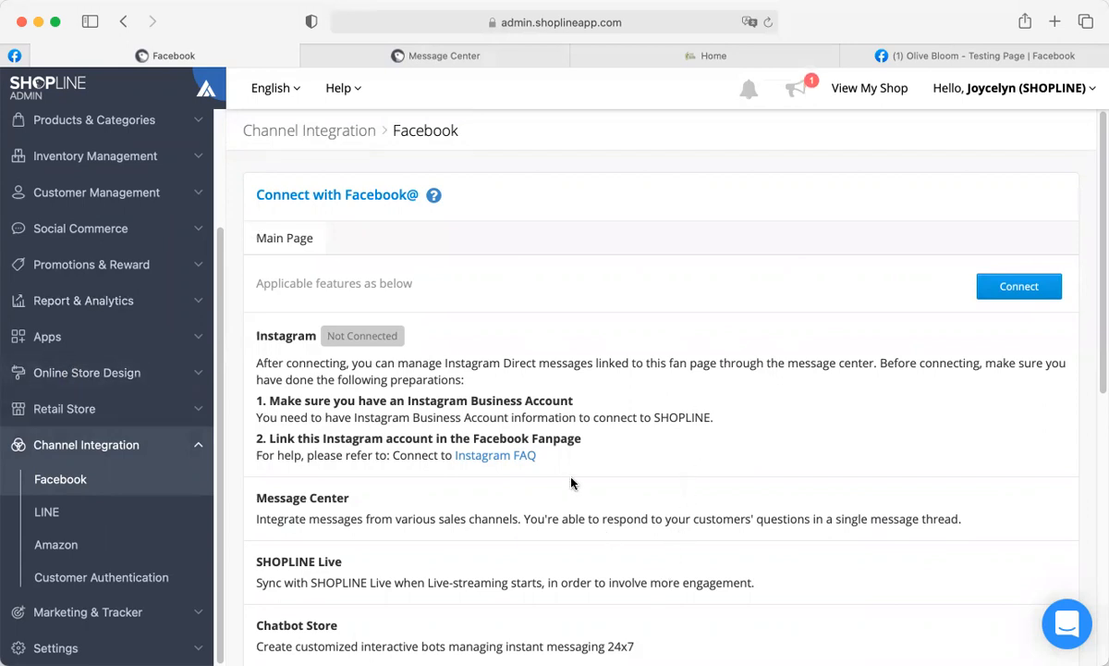
Connect the Olive Bloom - Testing Page fan page and confirm the connection.
{"action": "left_click", "coordinate": [1017, 291]}
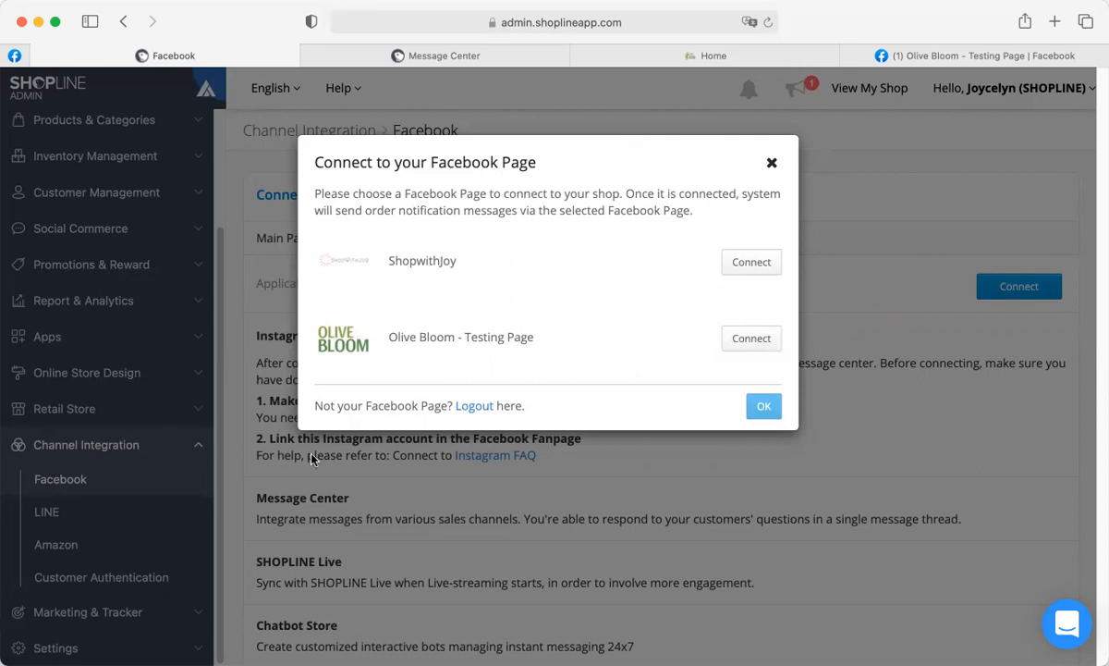
{"action": "left_click", "coordinate": [752, 339]}
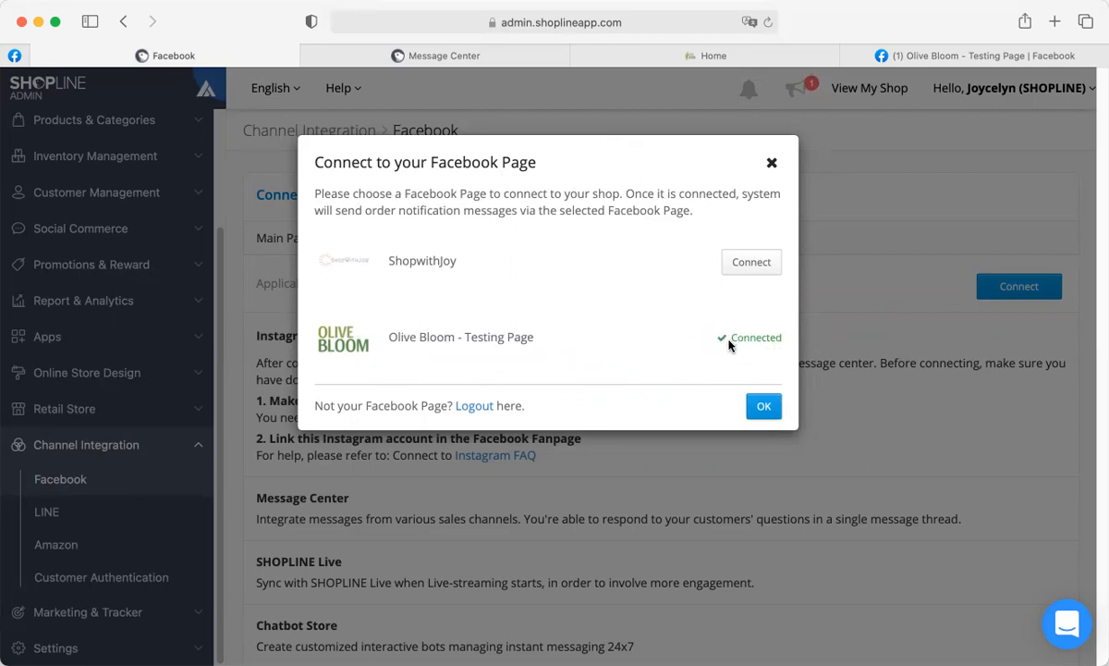
{"action": "left_click", "coordinate": [763, 406]}
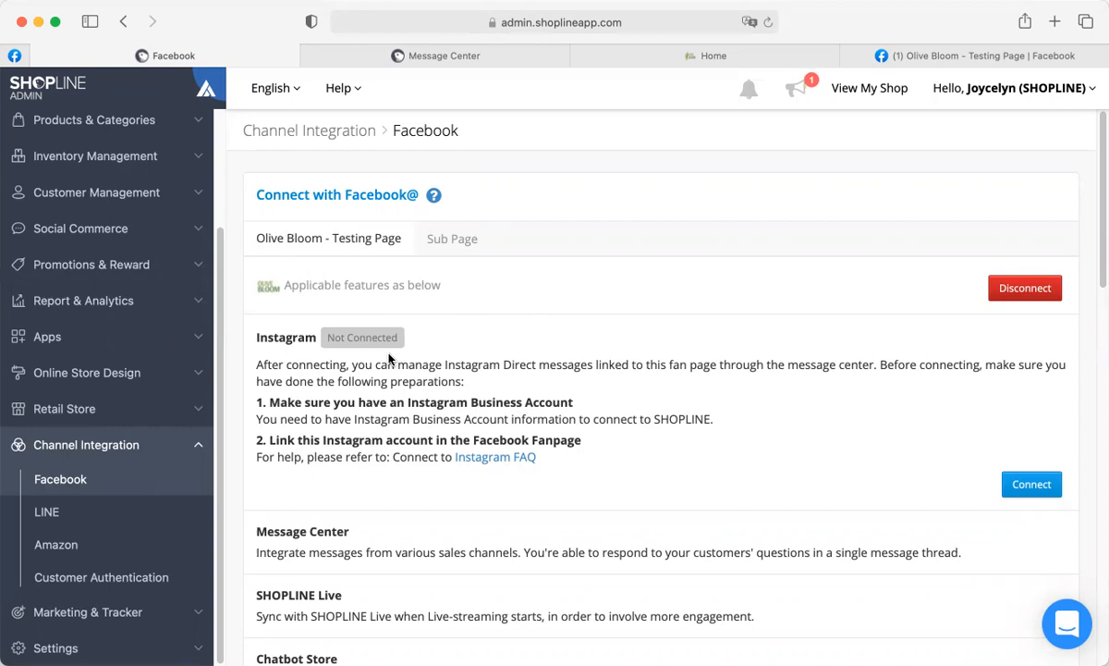
Close the old Message Center tabs and reopen Message Center from Social Commerce in a new tab.
{"action": "left_click", "coordinate": [443, 57]}
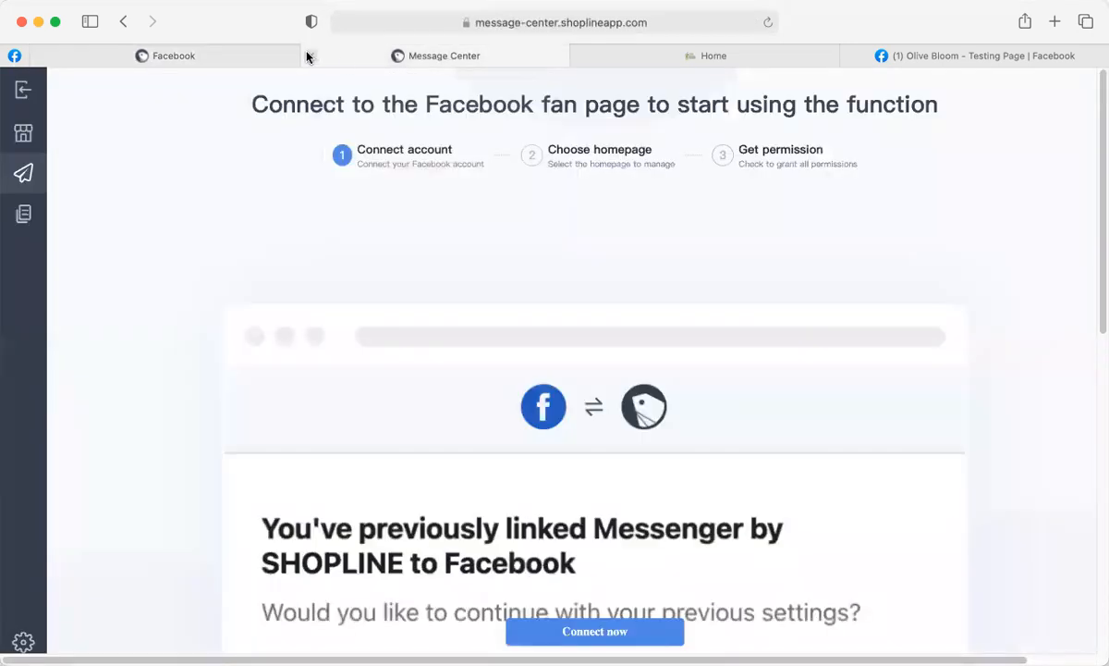
{"action": "left_click", "coordinate": [307, 57]}
{"action": "left_click", "coordinate": [273, 55]}
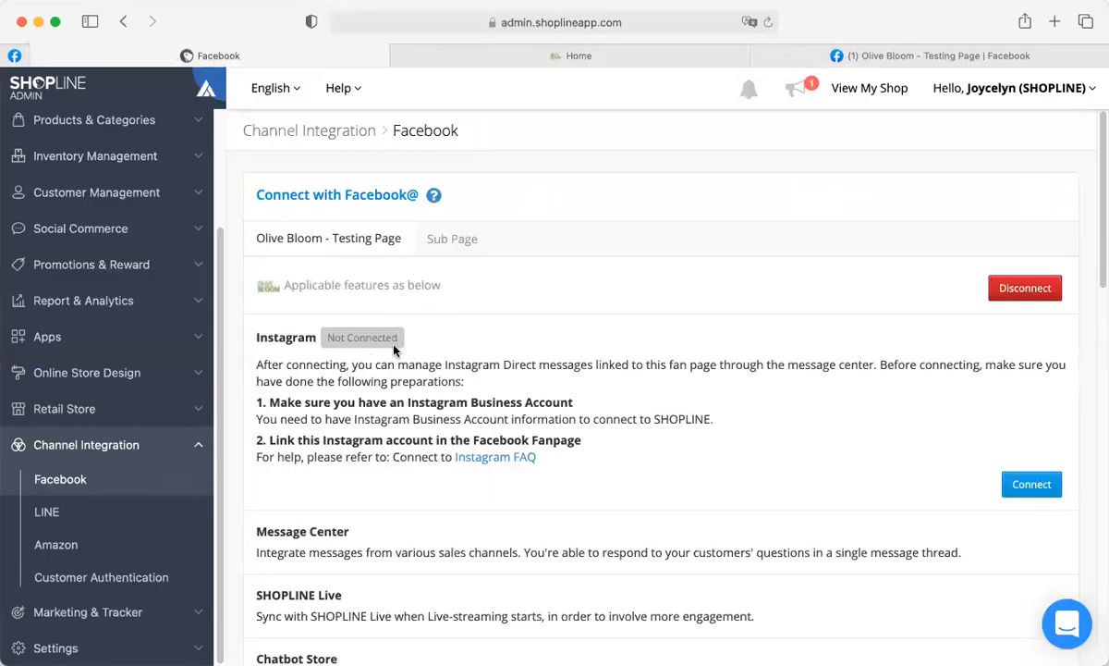
{"action": "scroll", "coordinate": [34, 335], "scroll_direction": "up", "scroll_amount": 4}
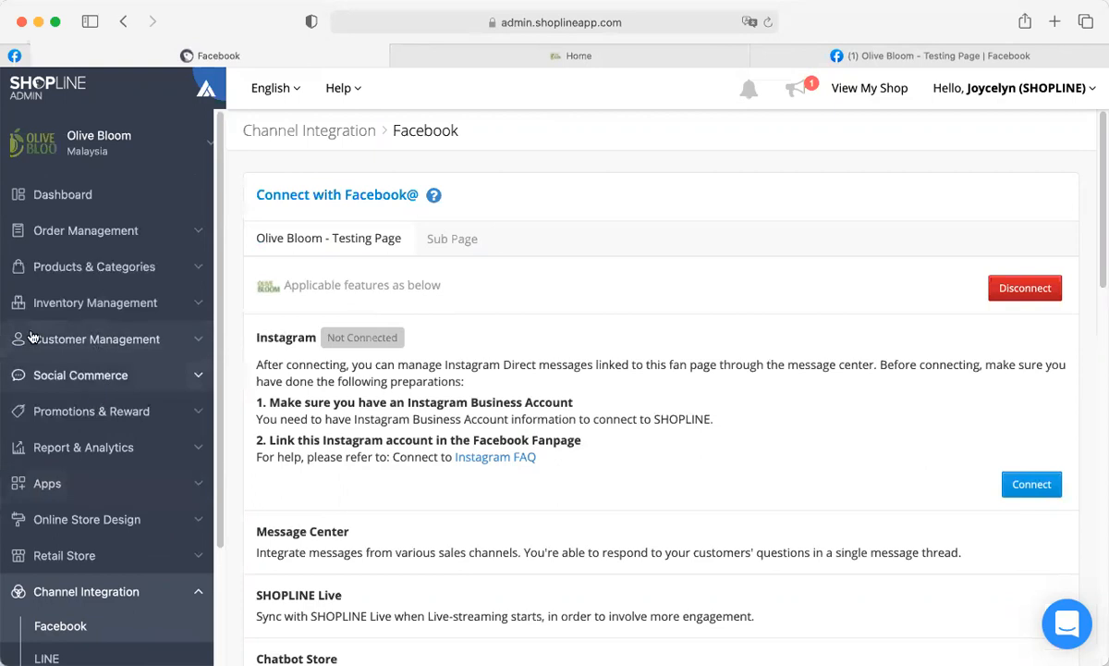
{"action": "left_click", "coordinate": [100, 374]}
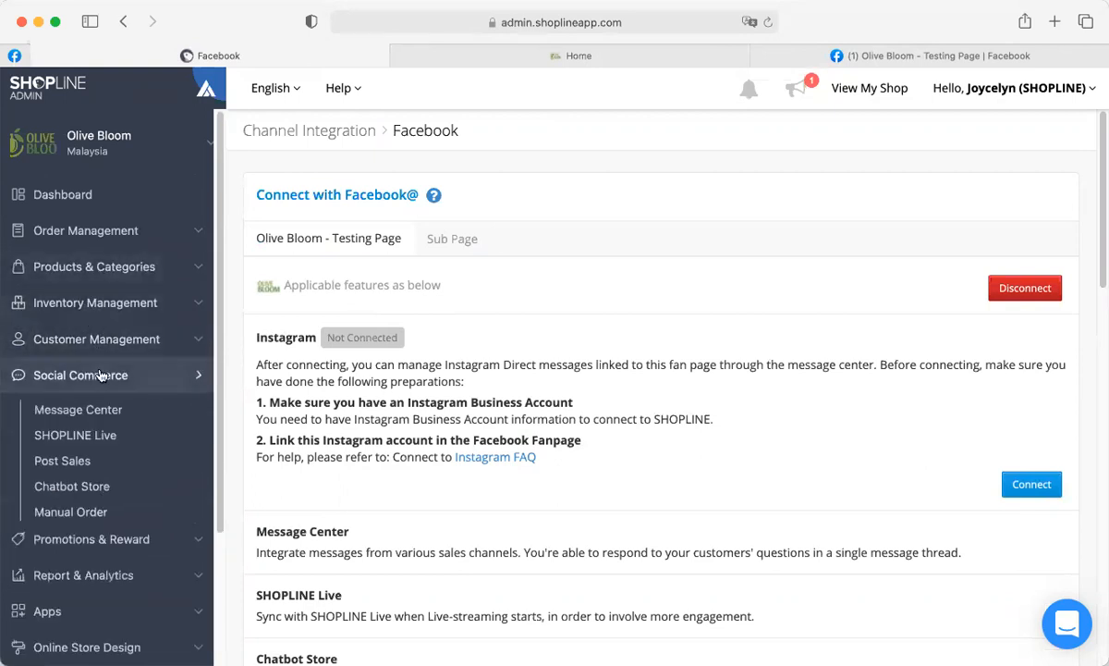
{"action": "left_click", "coordinate": [79, 409]}
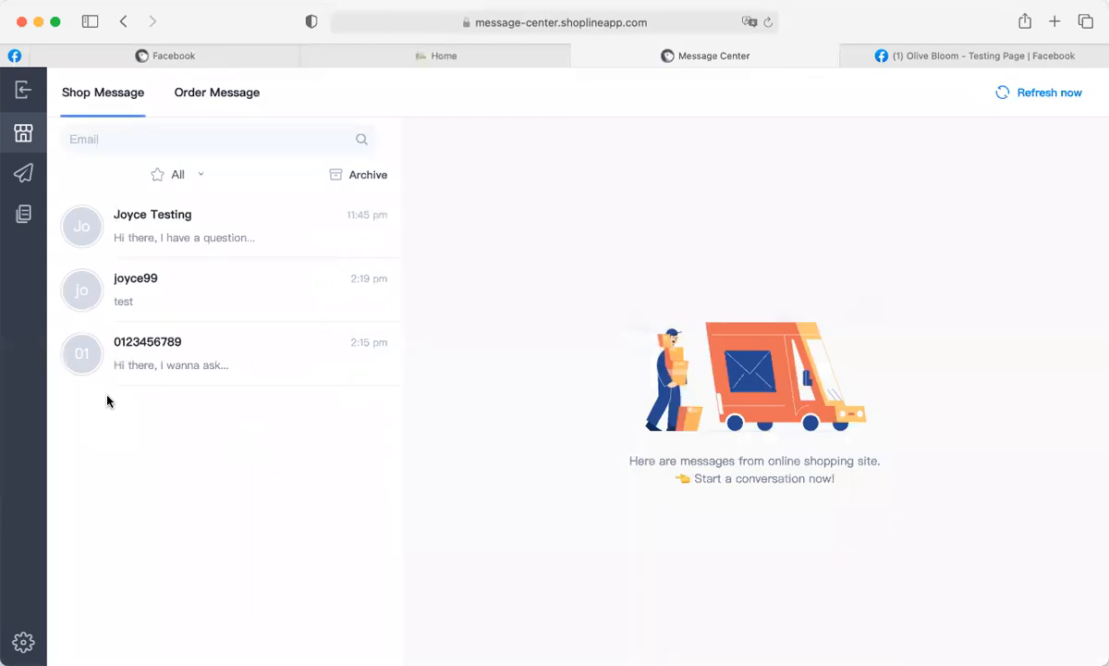
Show the Instant inbox for the Olive Bloom – Testing Page Facebook channel.
{"action": "left_click", "coordinate": [24, 176]}
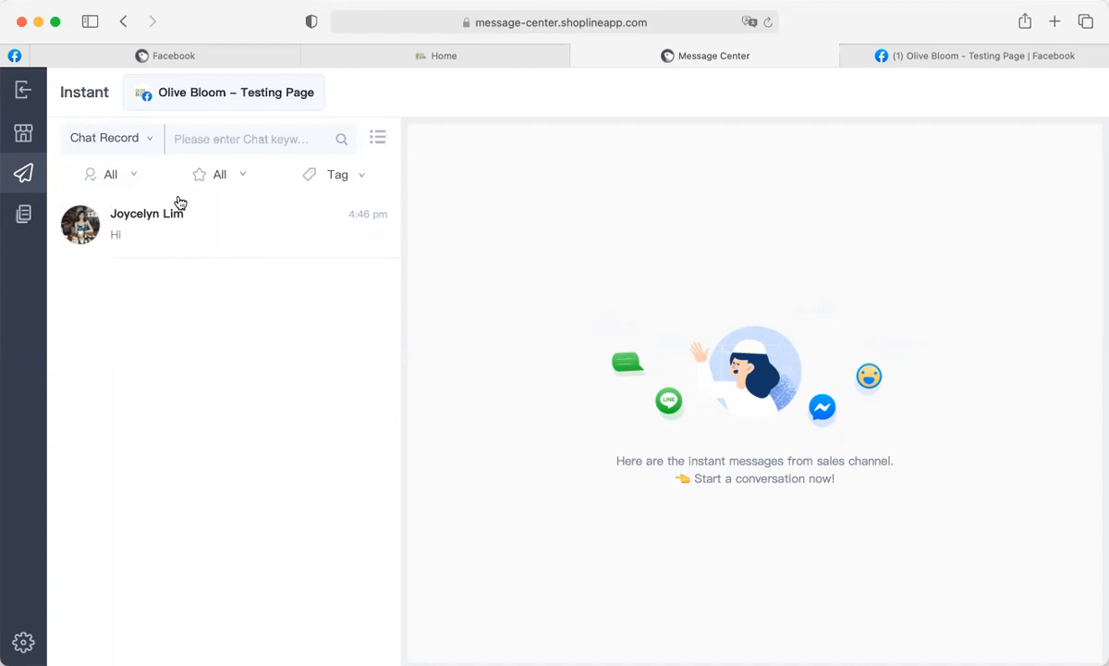
Open the guest's Facebook conversation and start a new member form from their profile.
{"action": "left_click", "coordinate": [187, 240]}
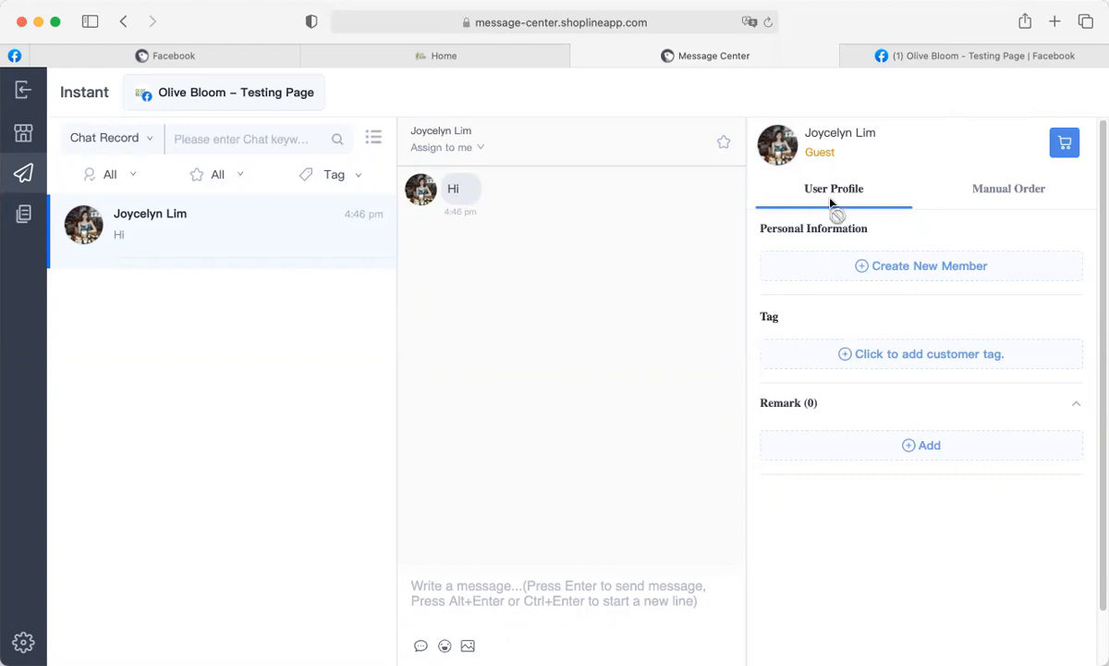
{"action": "left_click", "coordinate": [903, 275]}
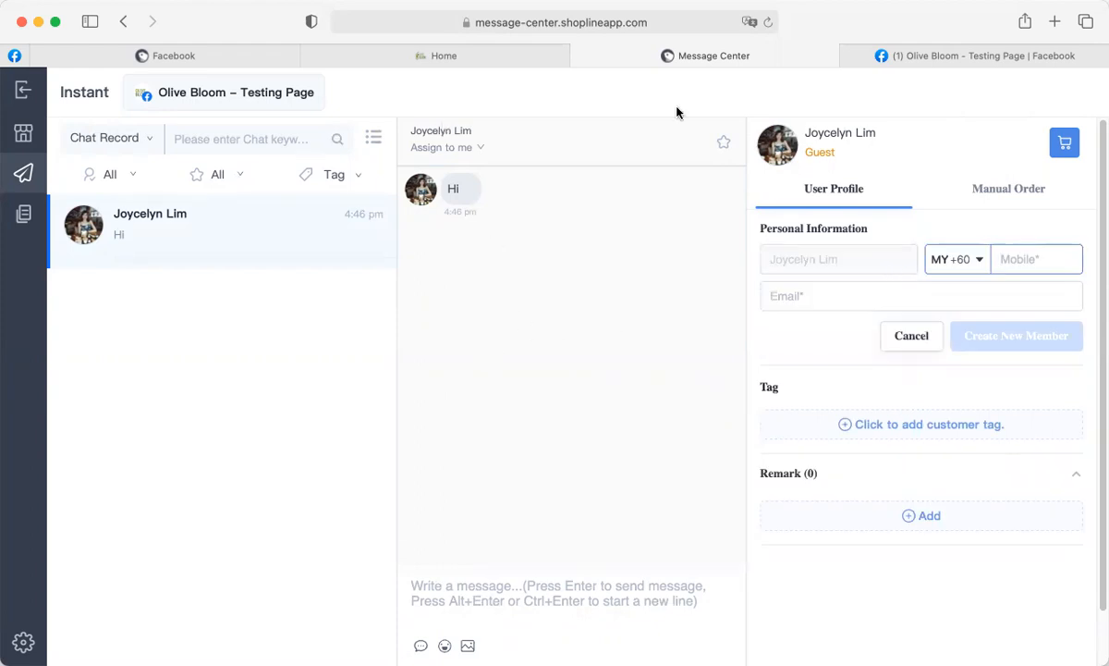
Reply to the customer with 'Hi' and then 'How may I help you?'.
{"action": "left_click", "coordinate": [456, 596]}
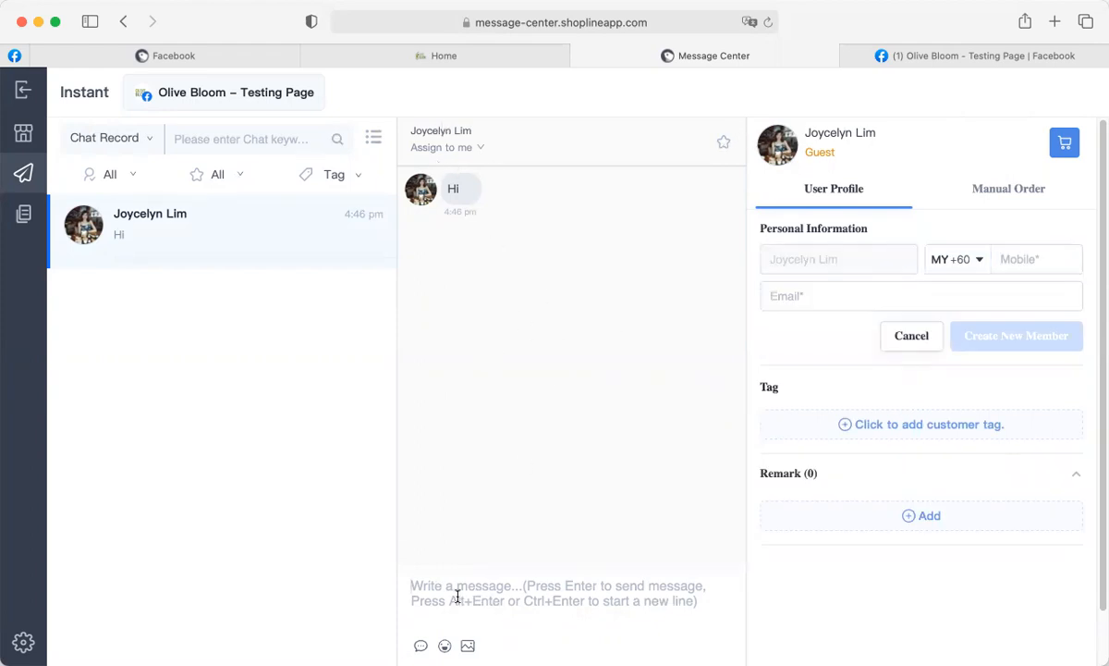
{"action": "type", "text": "Hi"}
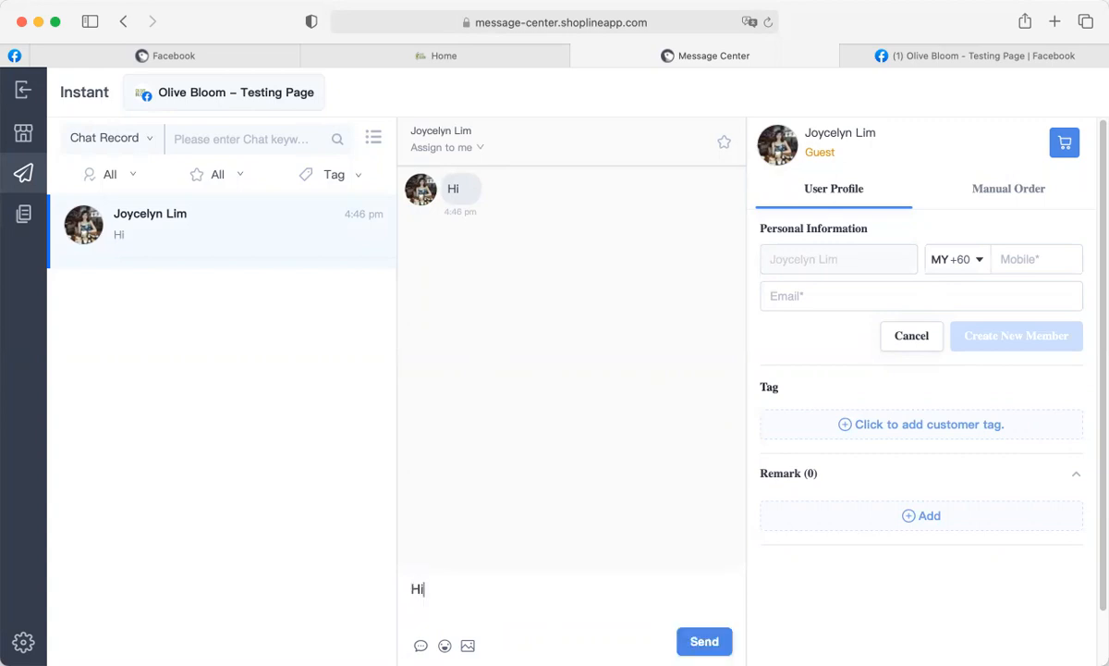
{"action": "key", "text": "Return"}
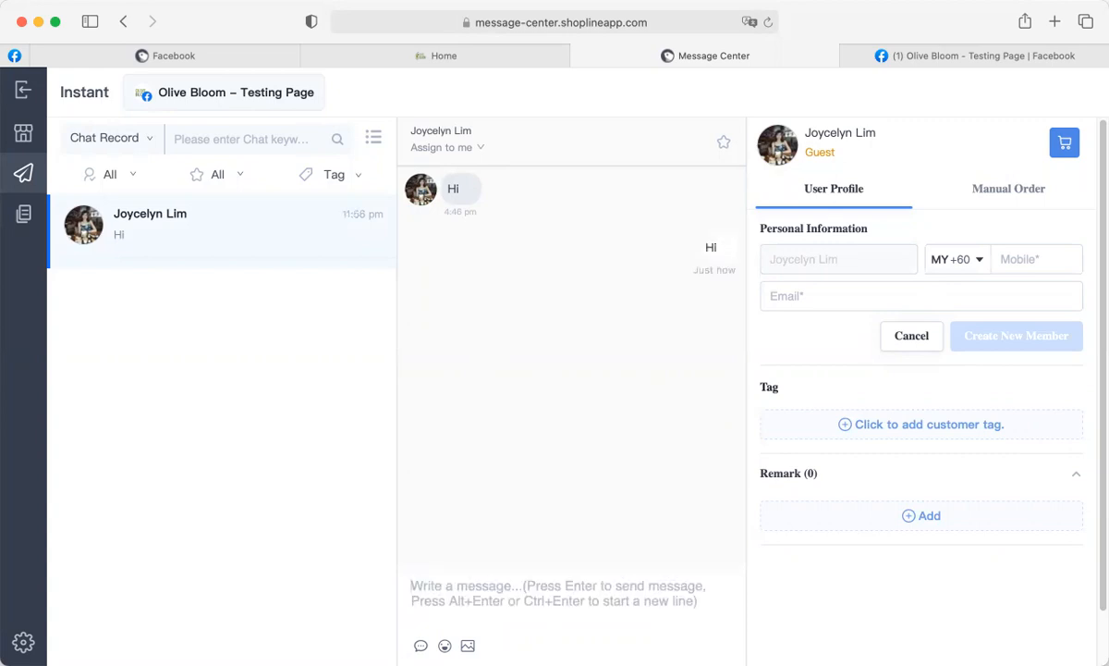
{"action": "type", "text": "How may I help you"}
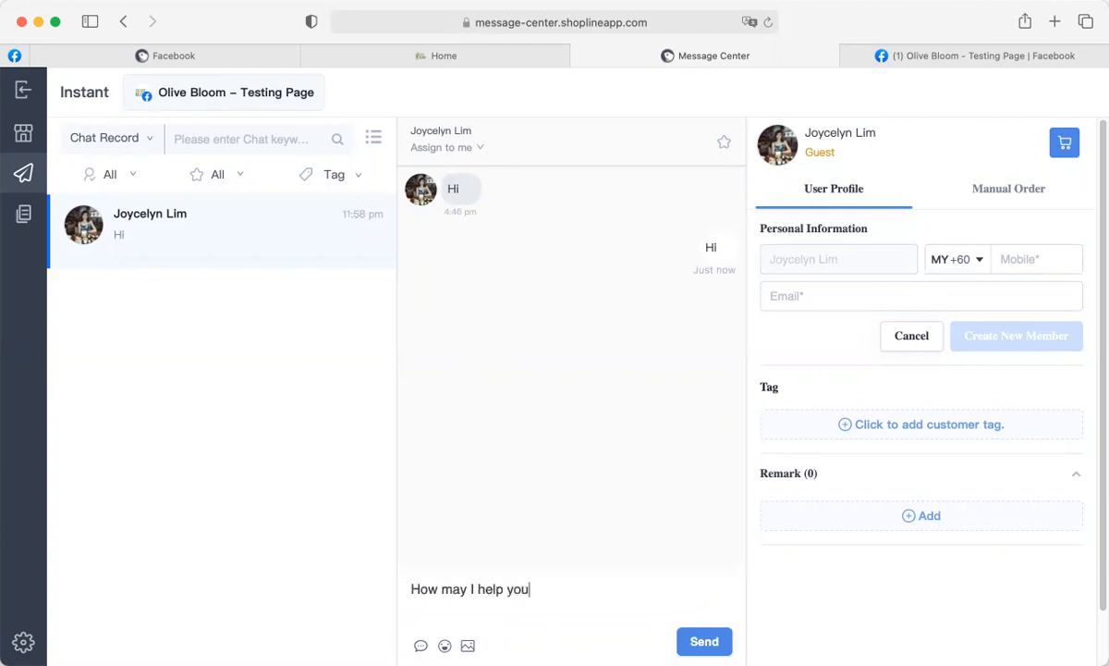
{"action": "type", "text": "?"}
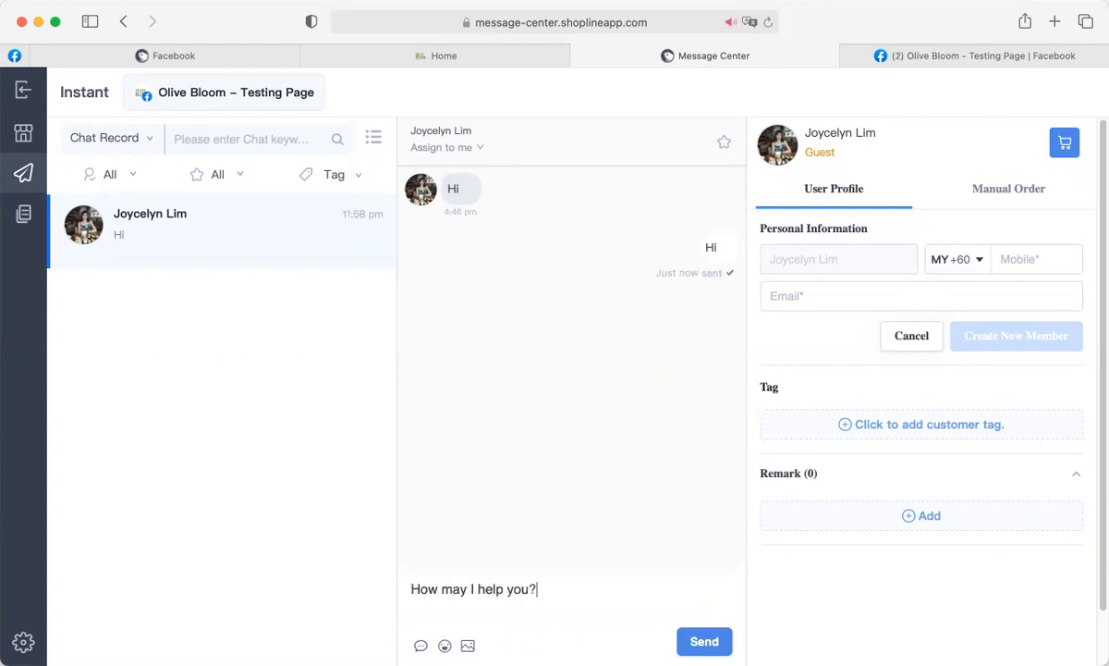
{"action": "key", "text": "Return"}
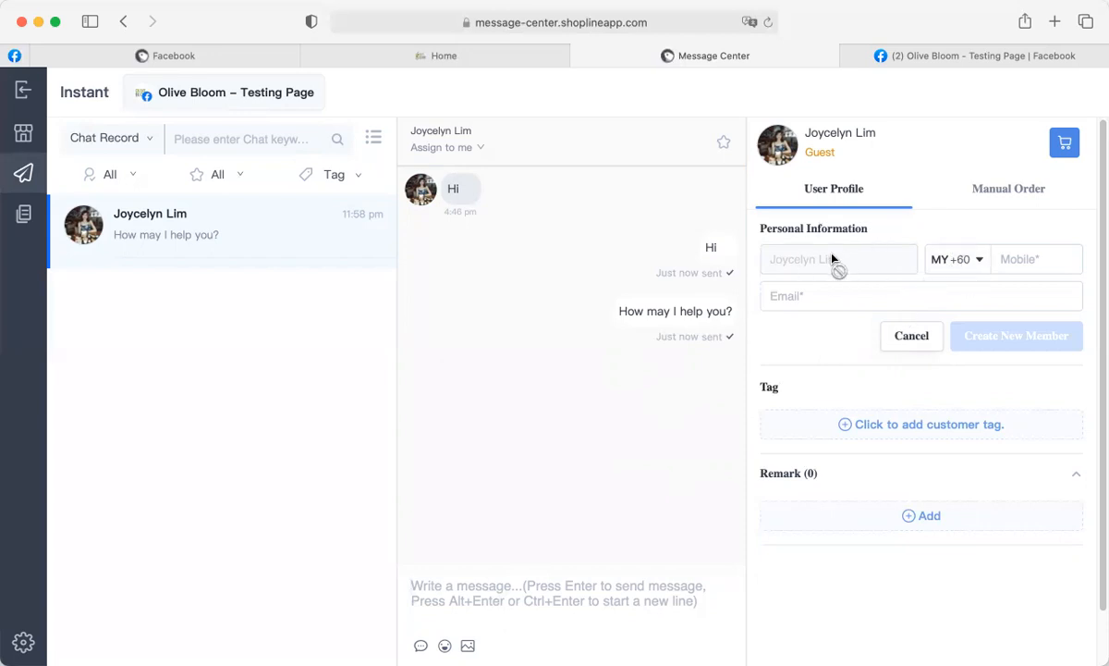
Create the guest as a new member with their mobile number and e-mail, then switch to the Facebook tab.
{"action": "left_click", "coordinate": [1020, 259]}
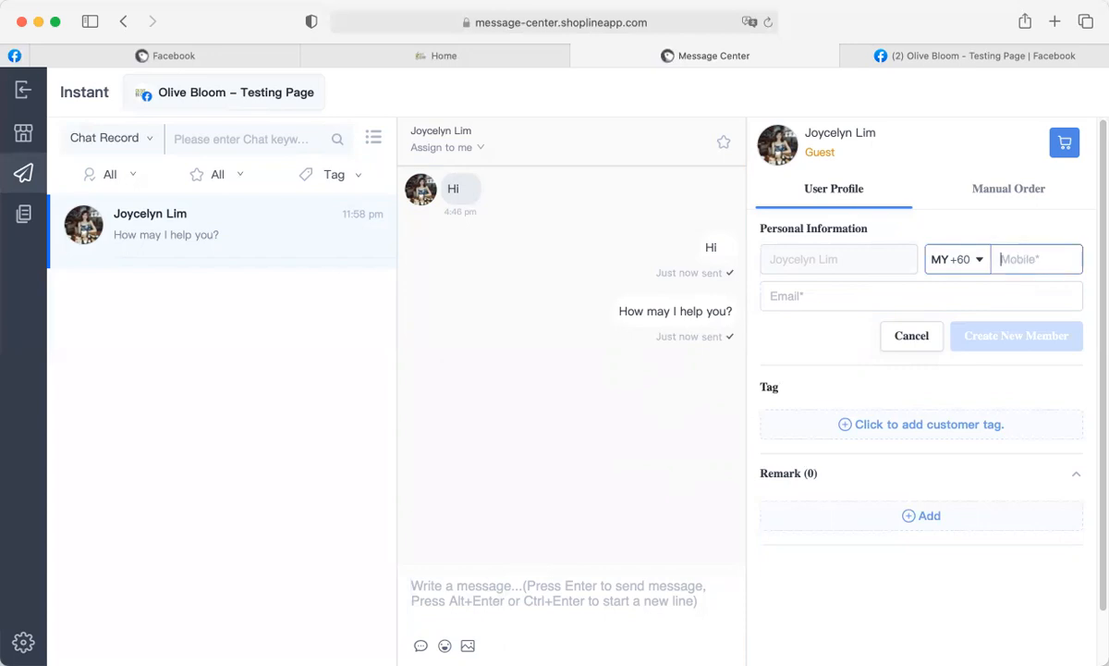
{"action": "type", "text": "1234567"}
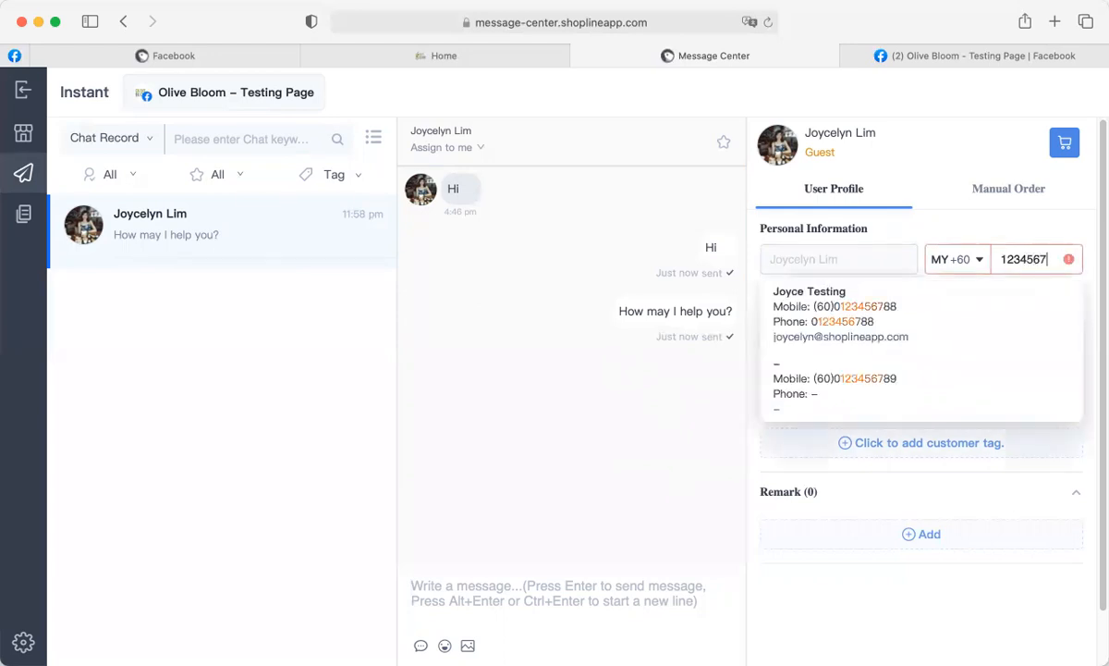
{"action": "type", "text": "77"}
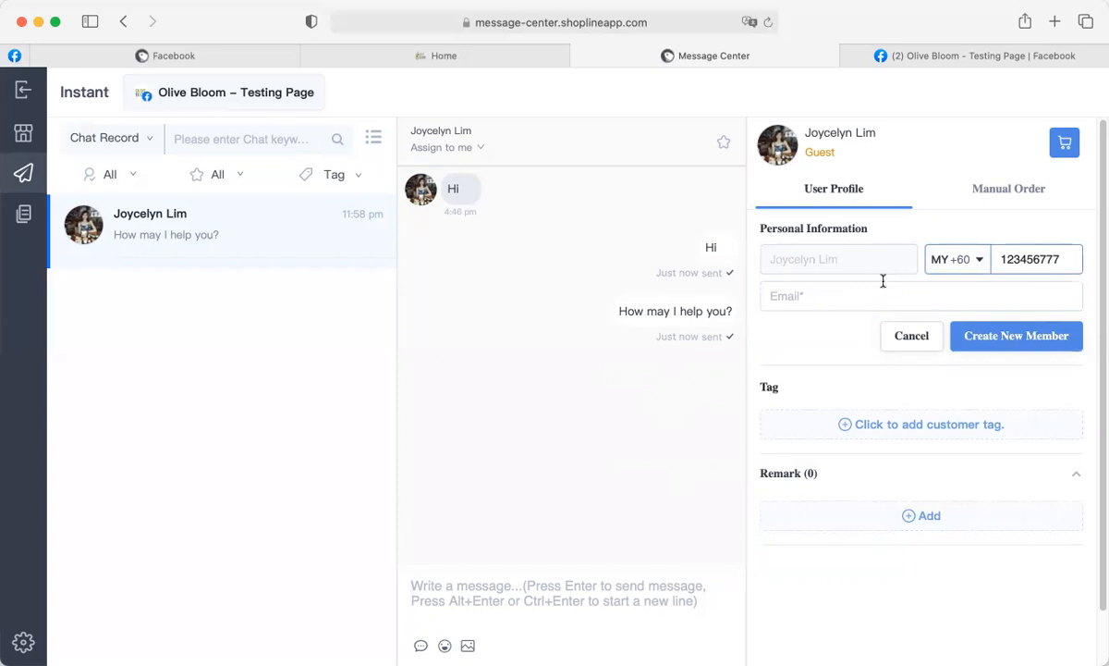
{"action": "left_click", "coordinate": [810, 298]}
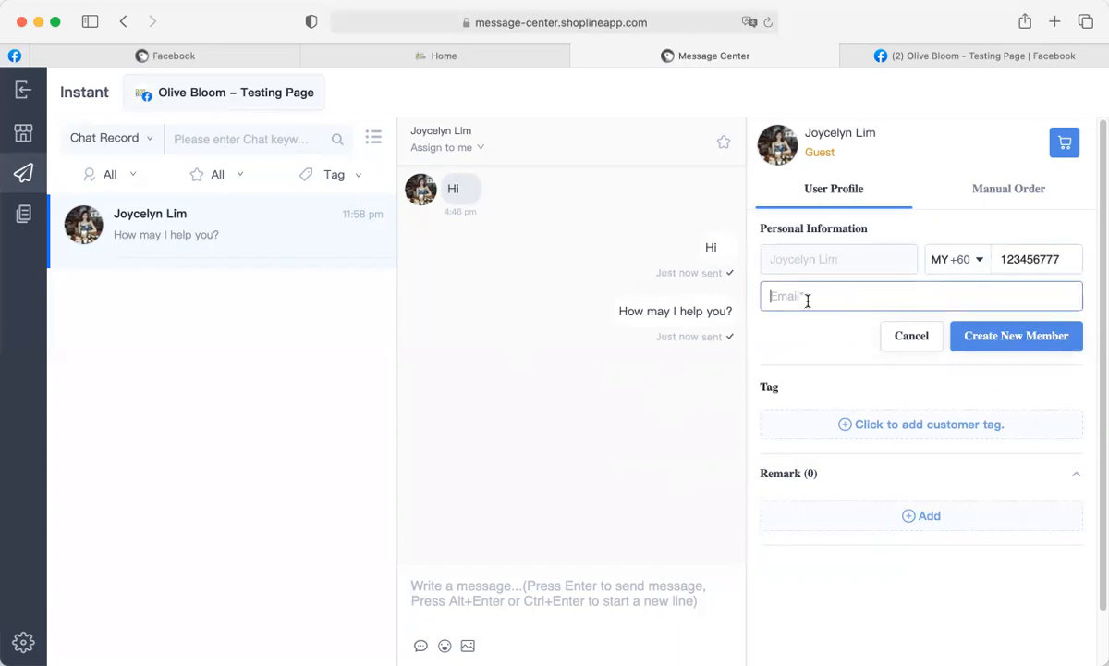
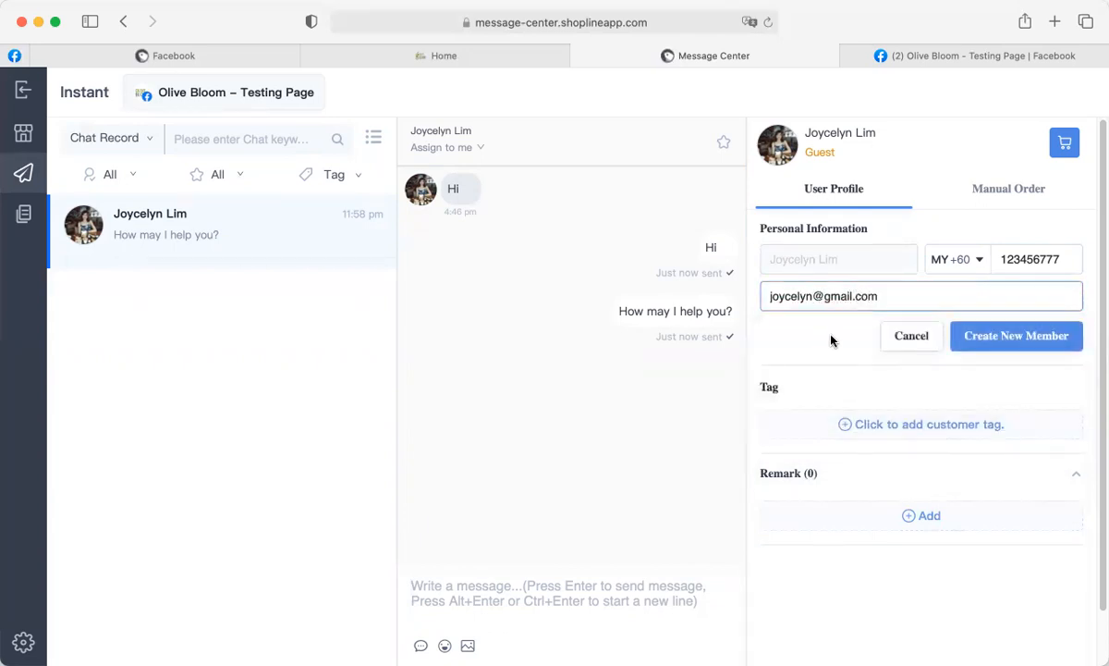
{"action": "left_click", "coordinate": [1017, 344]}
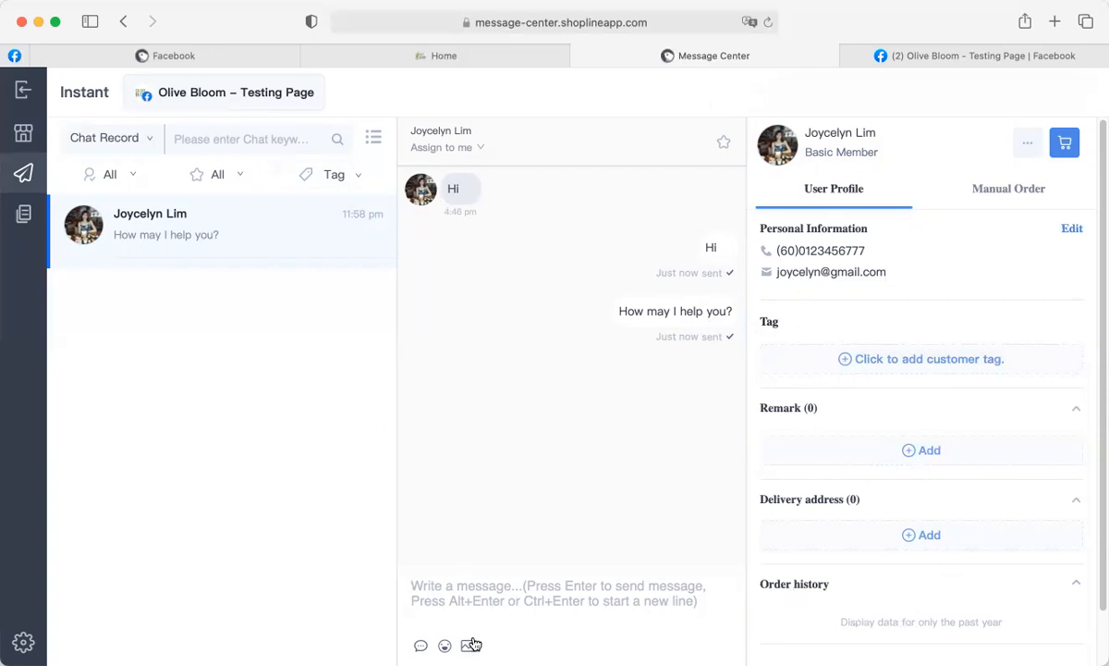
{"action": "left_click", "coordinate": [955, 57]}
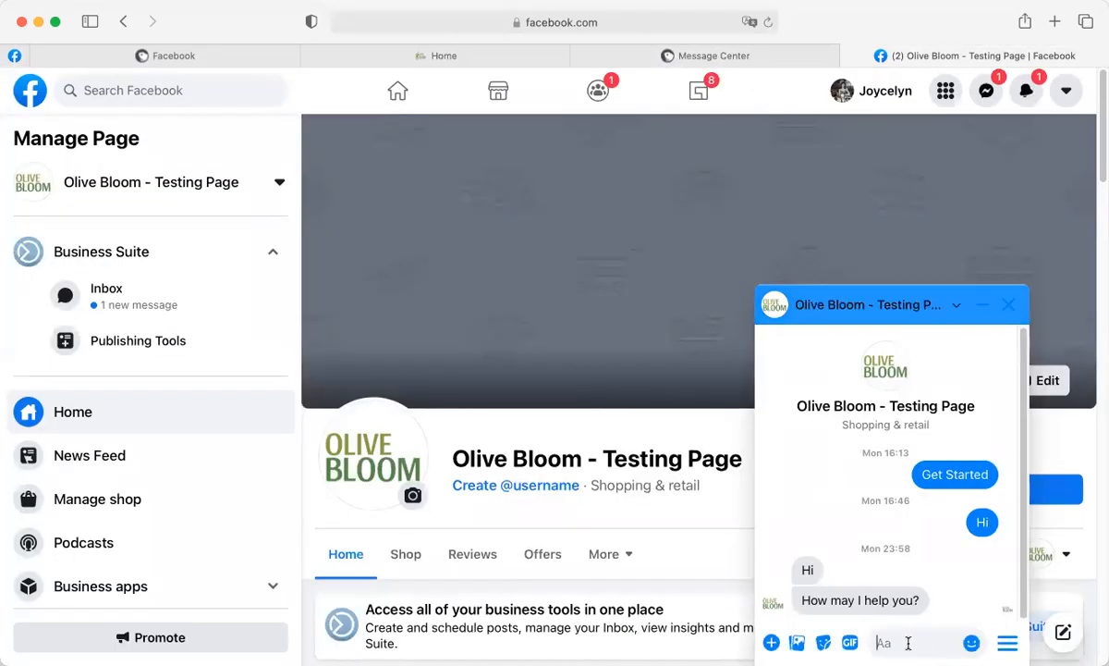
As the customer, send 'hi, I would like to purchase your moituriser' in Messenger, then return to Message Center.
{"action": "left_click", "coordinate": [13, 56]}
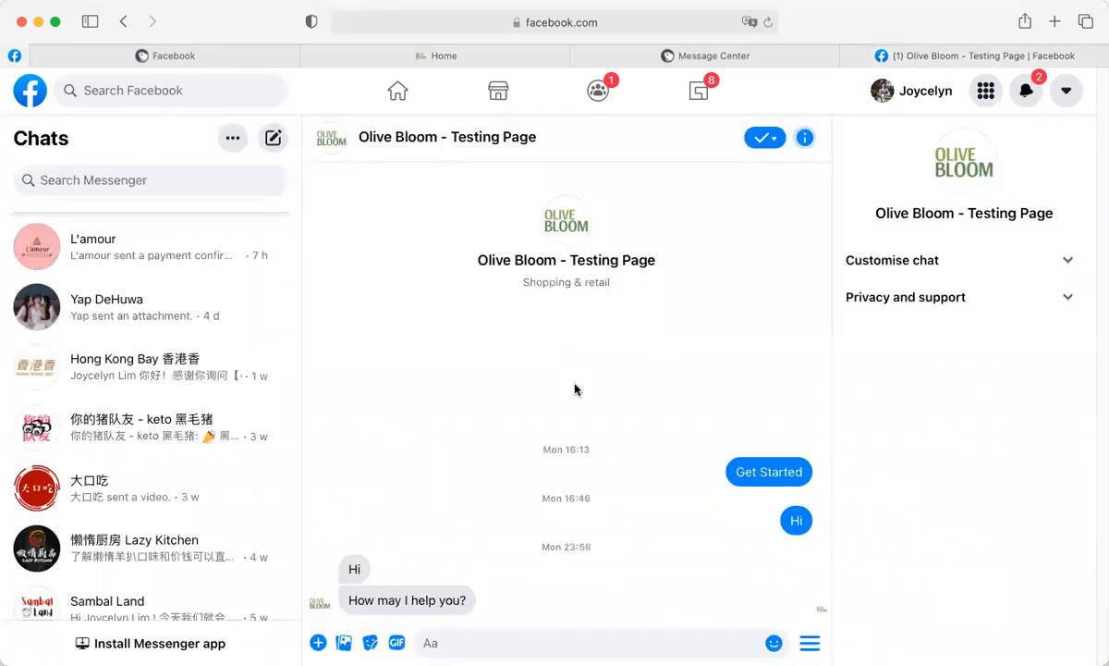
{"action": "left_click", "coordinate": [498, 636]}
{"action": "type", "text": "hi, I would like to "}
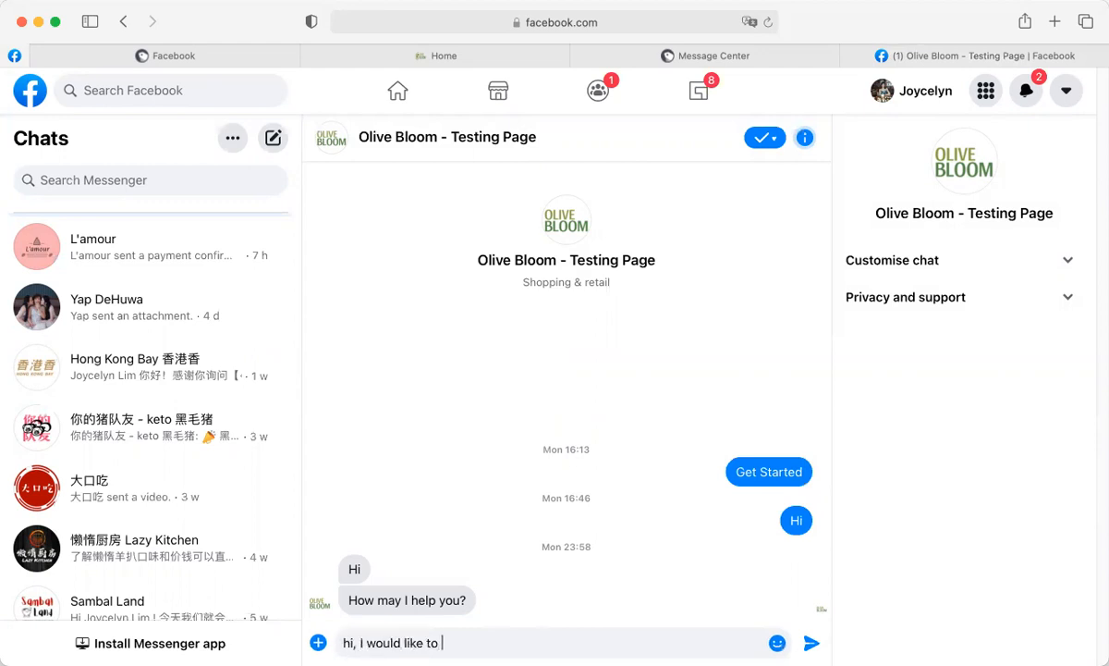
{"action": "type", "text": "purchase your m"}
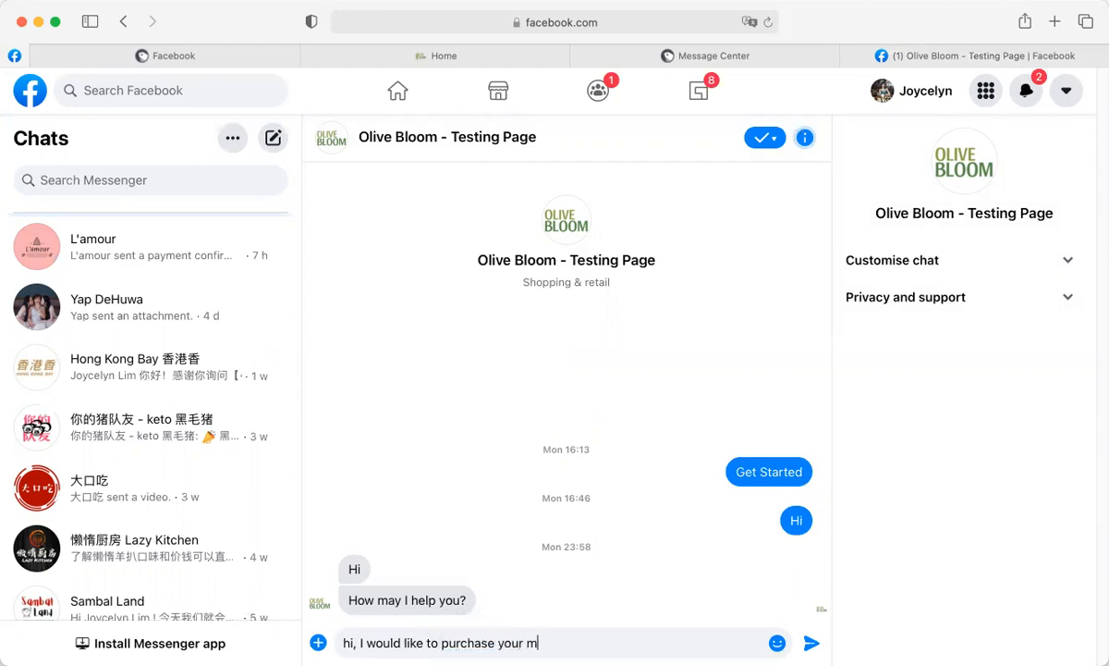
{"action": "type", "text": "oituriser"}
{"action": "key", "text": "Return"}
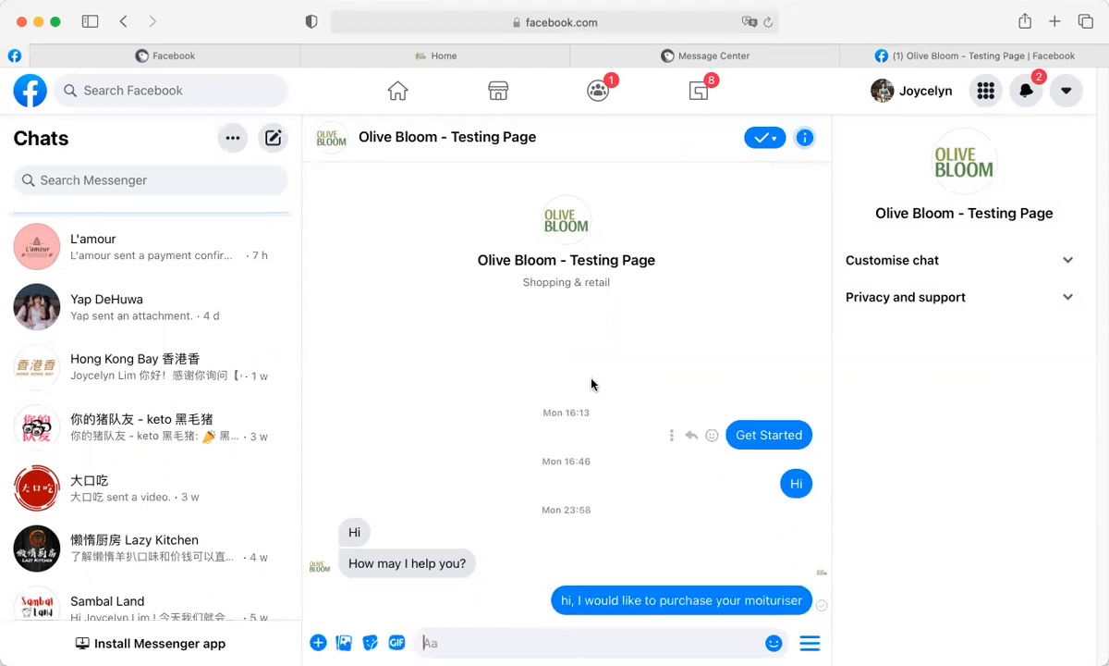
{"action": "left_click", "coordinate": [754, 52]}
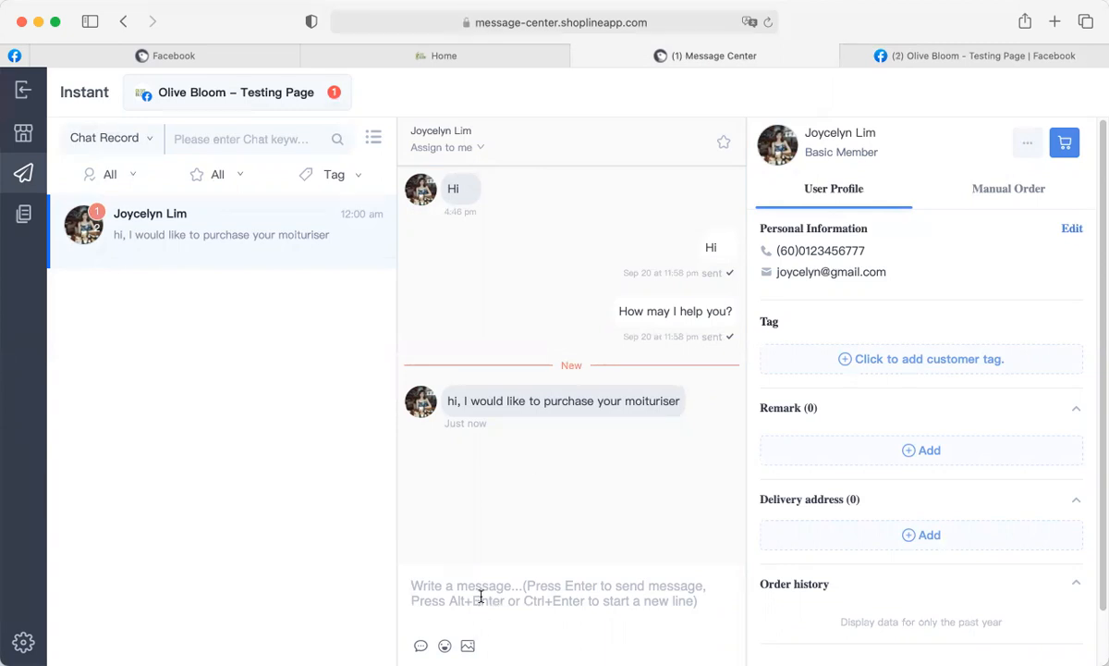
Reply 'sure thing!' to the member, then ask 'how many bottles would you like?'.
{"action": "type", "text": "sure"}
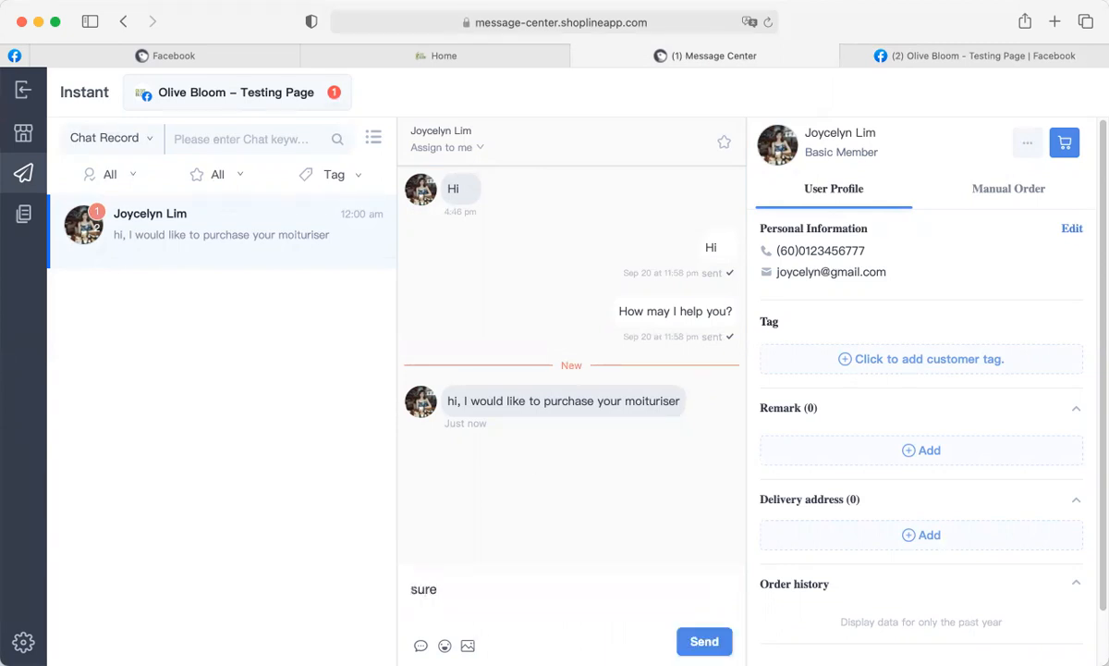
{"action": "type", "text": " thing!"}
{"action": "key", "text": "Return"}
{"action": "type", "text": "h"}
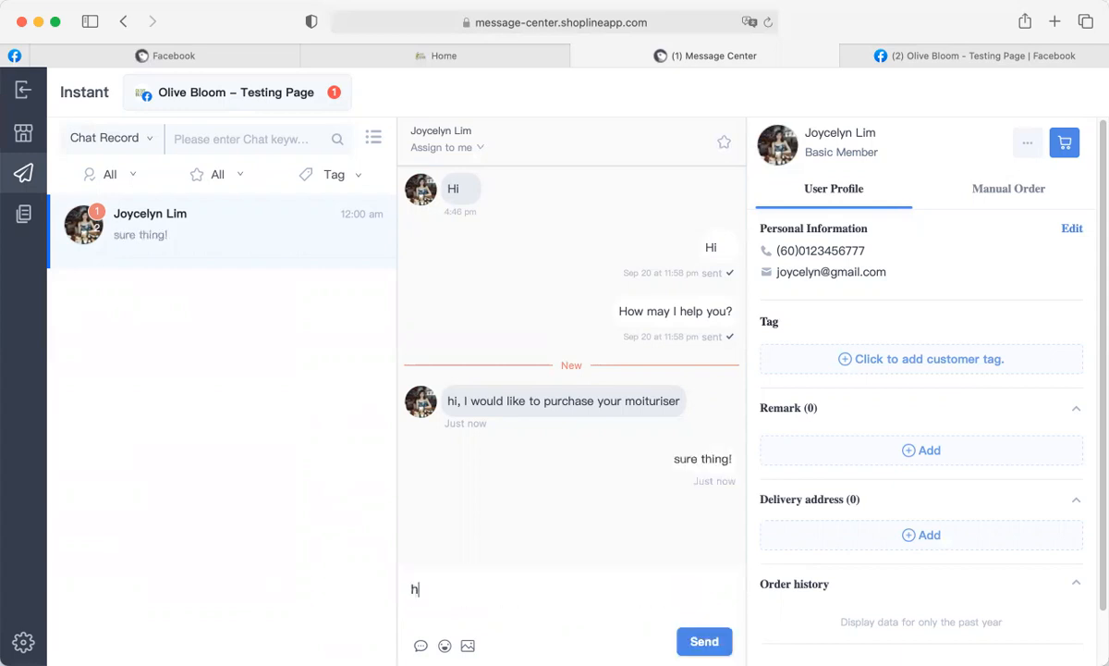
{"action": "type", "text": "ow many bottles would you like"}
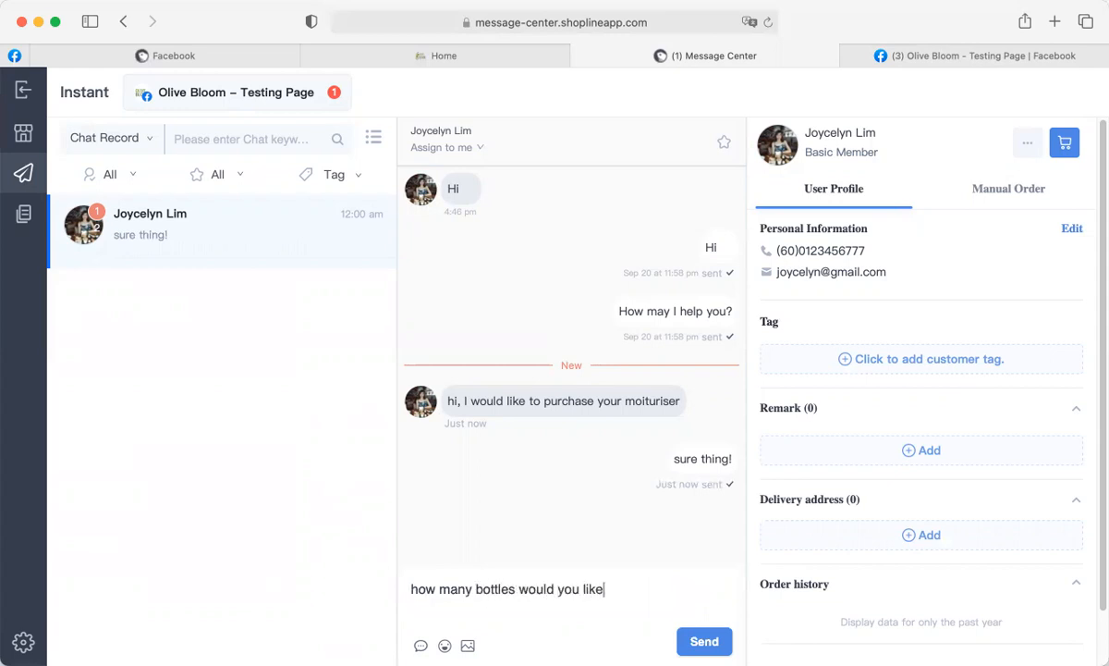
{"action": "type", "text": "?"}
{"action": "key", "text": "Return"}
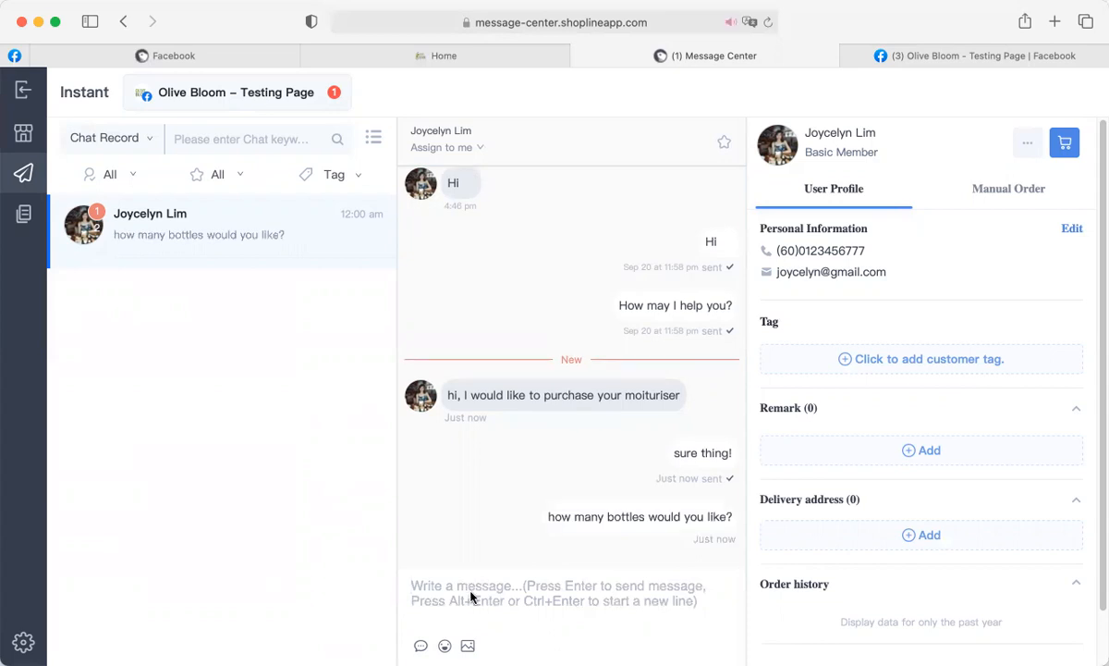
As the customer in Messenger, send '2 please' and 'thank u' to the shop.
{"action": "left_click", "coordinate": [12, 57]}
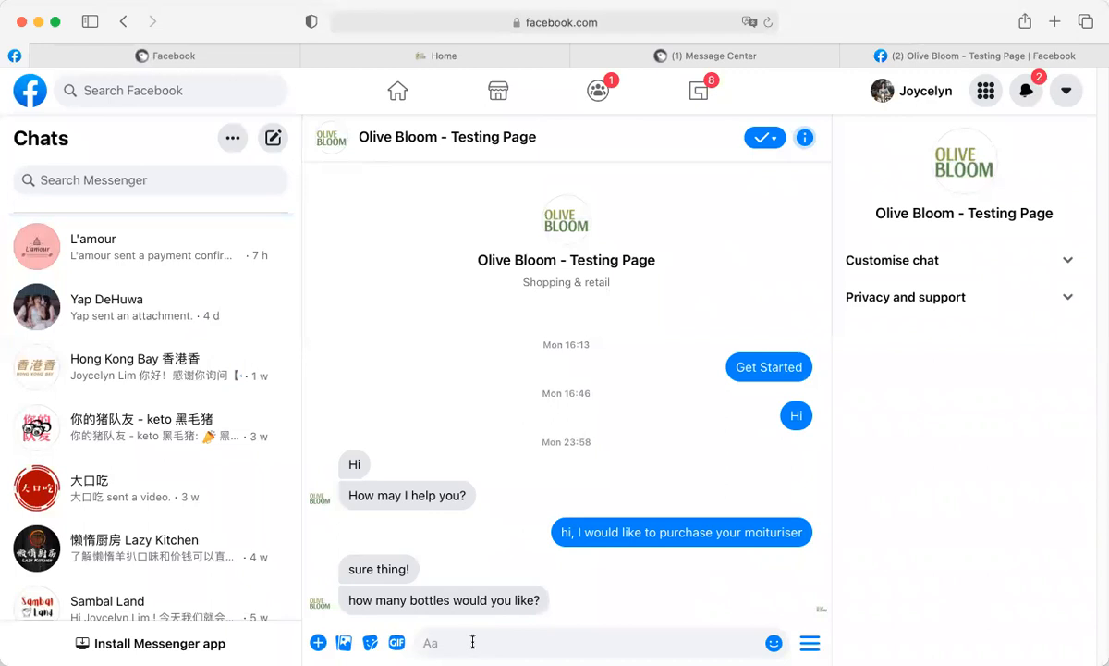
{"action": "type", "text": "2 please!"}
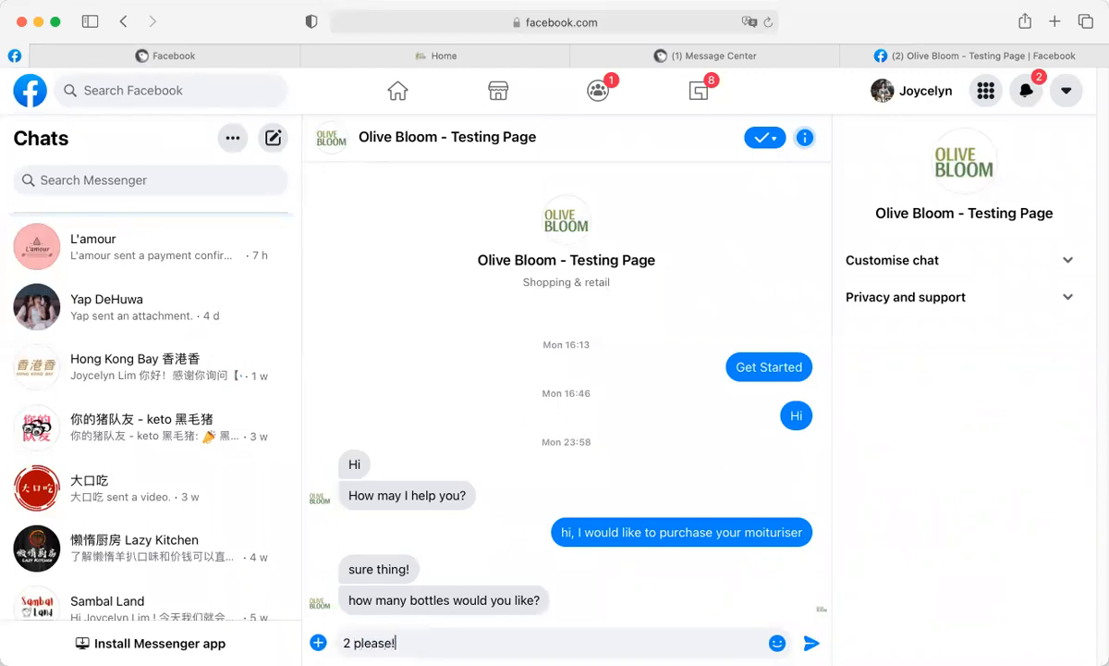
{"action": "key", "text": "Return"}
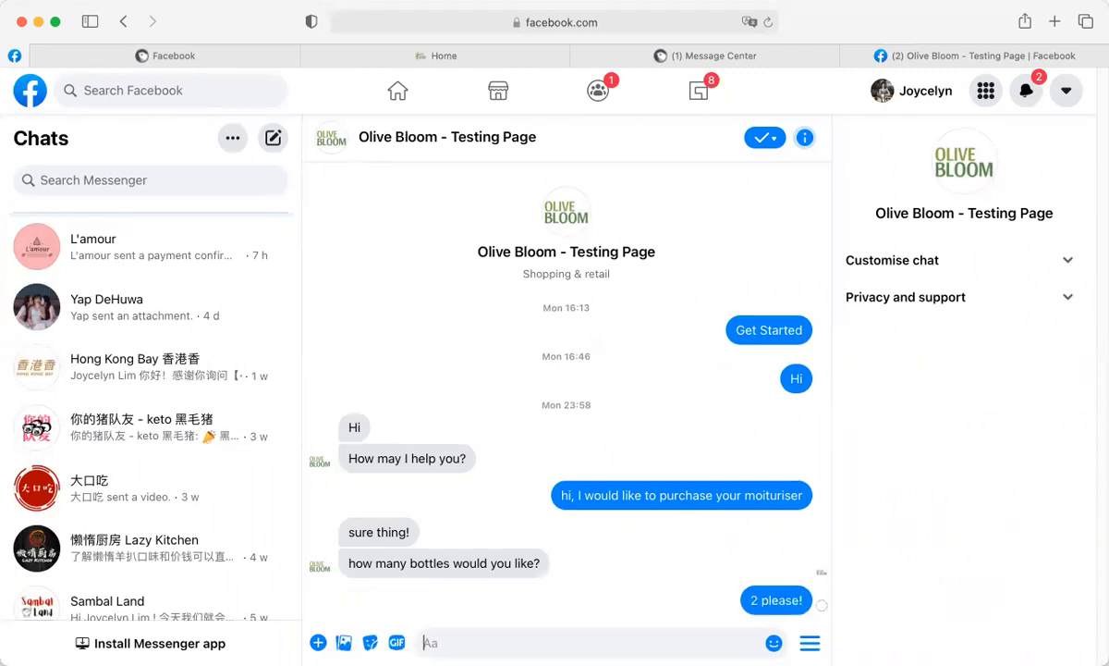
{"action": "type", "text": "thank u"}
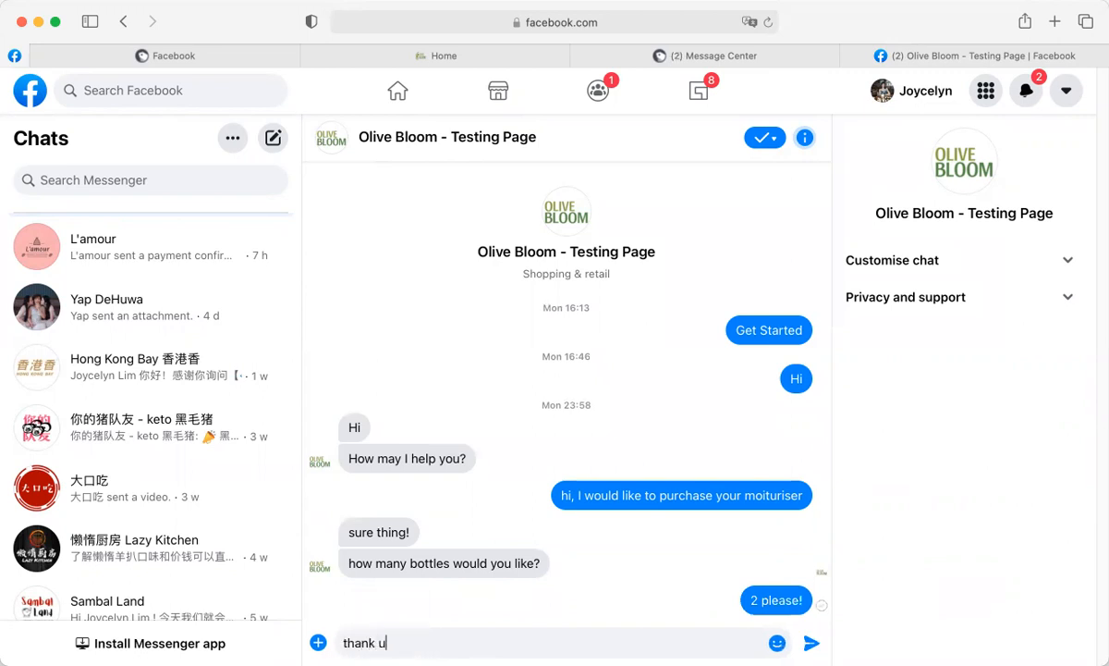
{"action": "key", "text": "Return"}
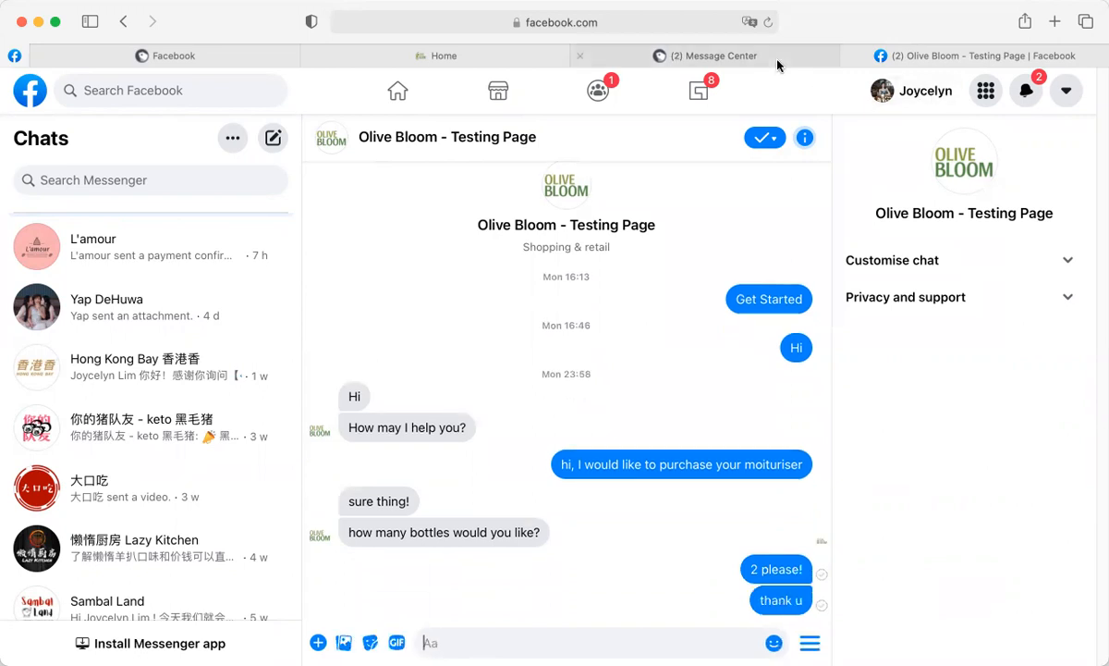
{"action": "left_click", "coordinate": [730, 55]}
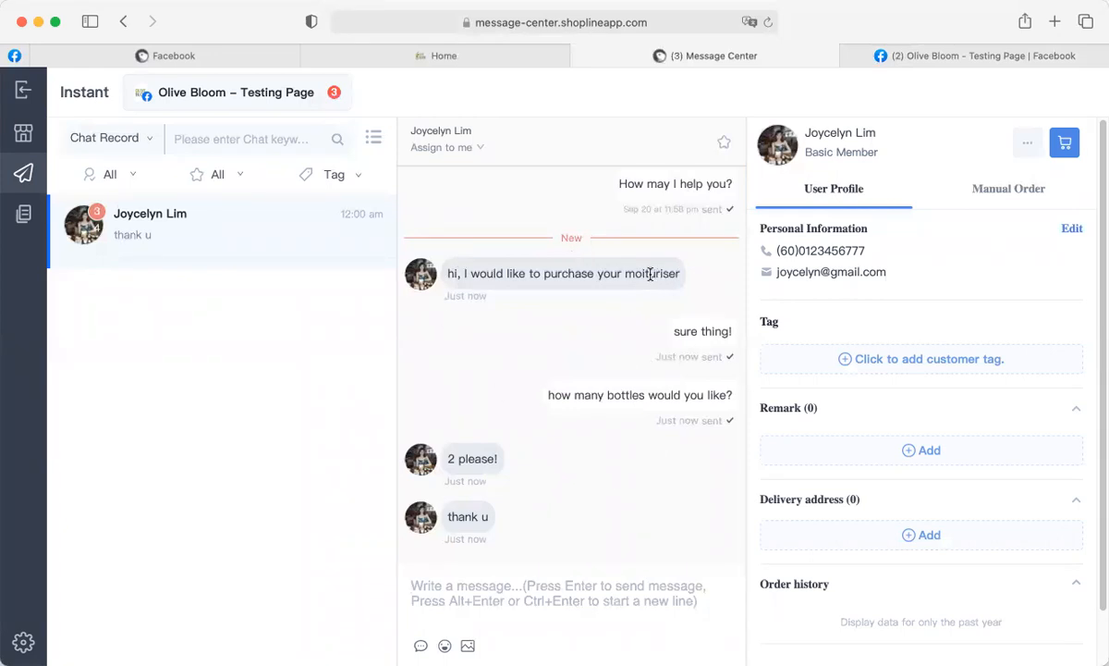
Add 2 Moisturisers (RM400.00) to the member's cart and send the shopping cart link.
{"action": "left_click_drag", "start_coordinate": [633, 274], "coordinate": [650, 274]}
{"action": "double_click", "coordinate": [450, 454]}
{"action": "left_click", "coordinate": [1065, 145]}
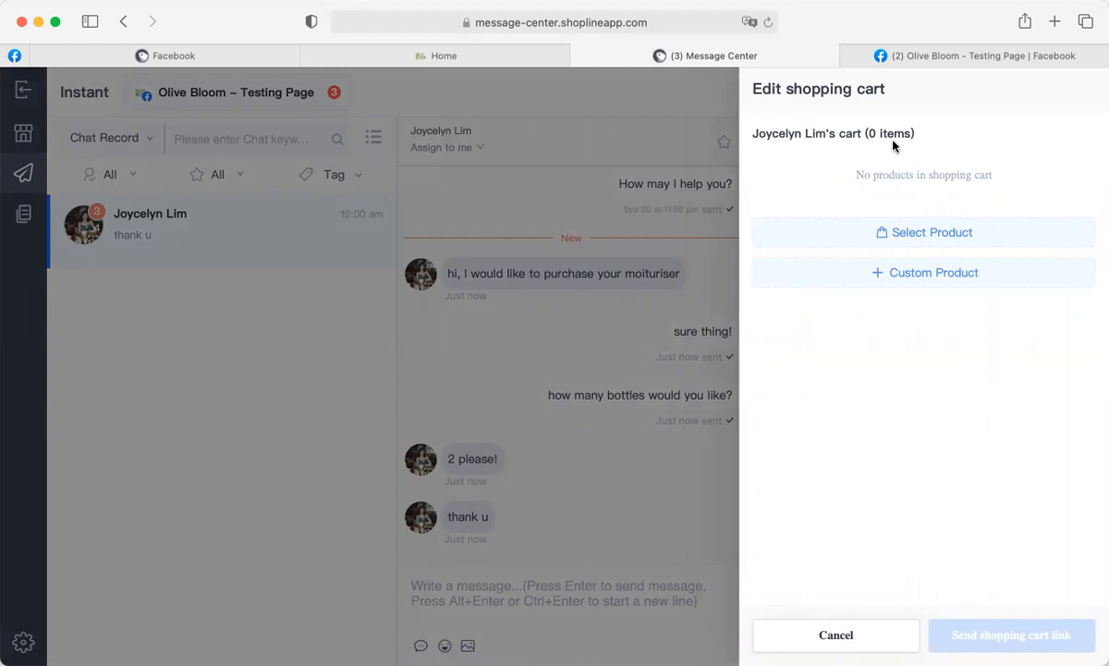
{"action": "left_click", "coordinate": [909, 234]}
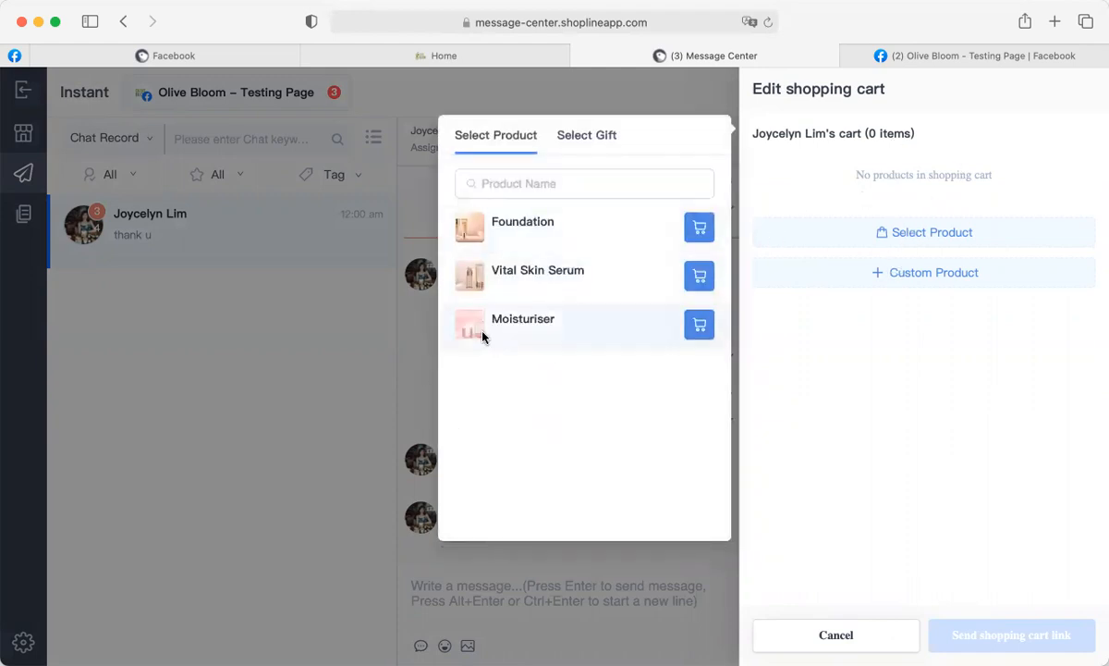
{"action": "left_click", "coordinate": [697, 329]}
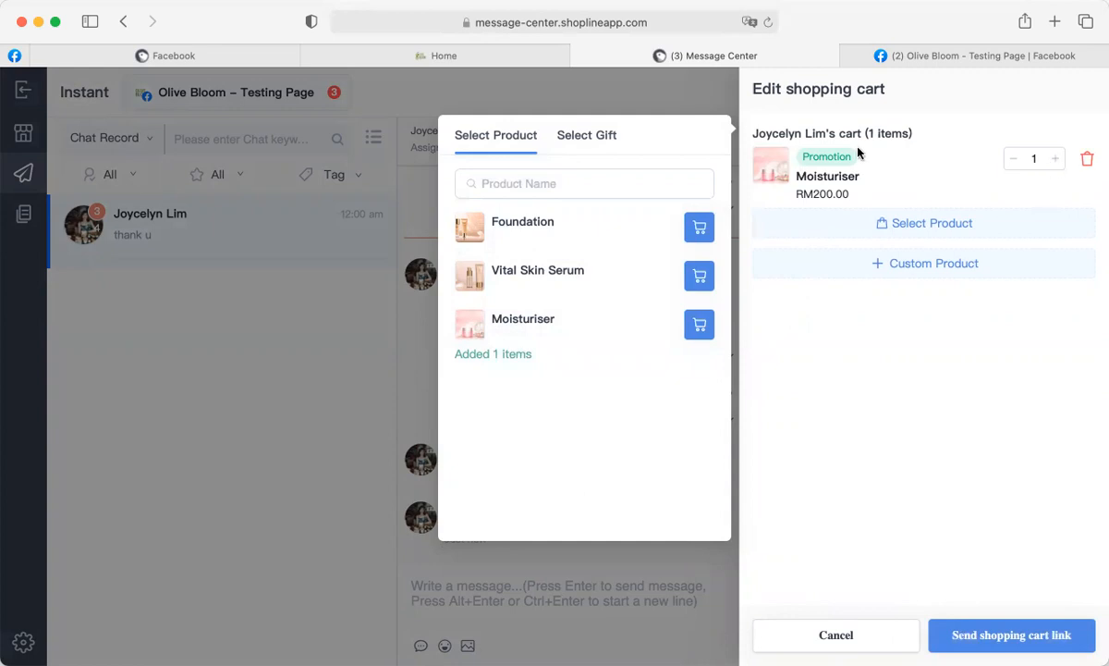
{"action": "left_click", "coordinate": [1055, 163]}
{"action": "left_click", "coordinate": [1055, 163]}
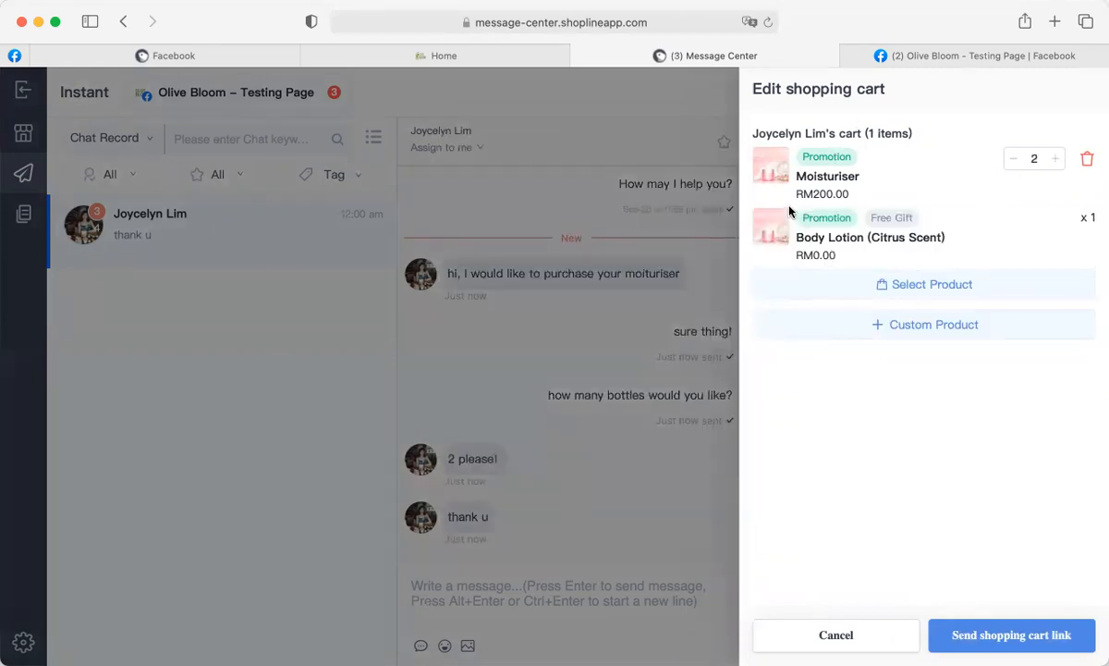
{"action": "left_click", "coordinate": [986, 636]}
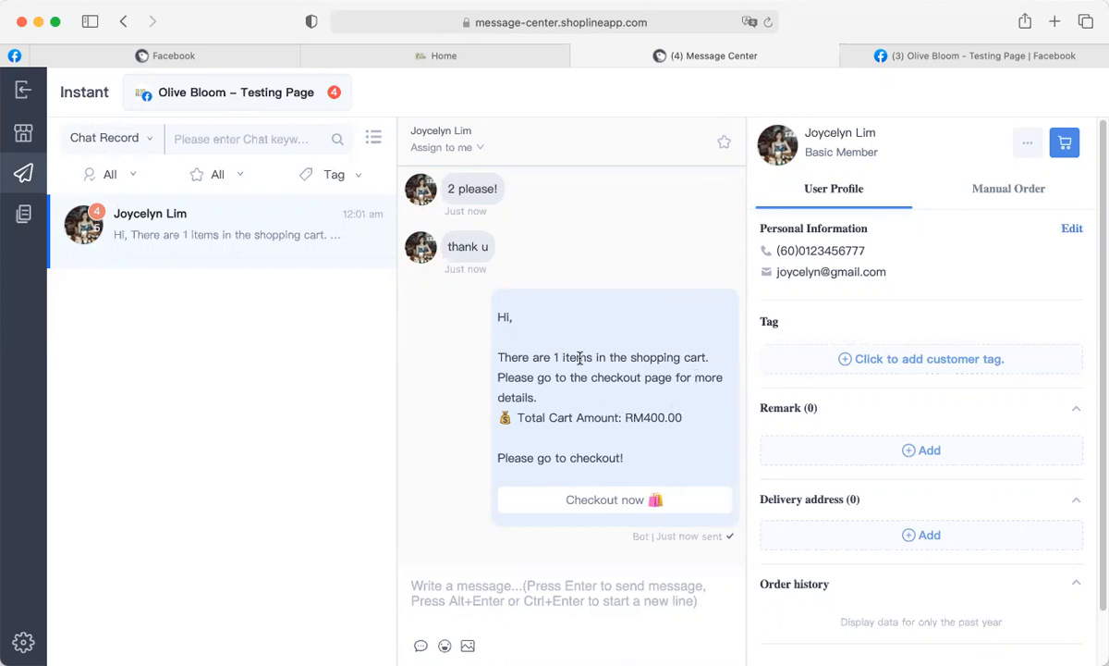
{"action": "left_click", "coordinate": [1065, 142]}
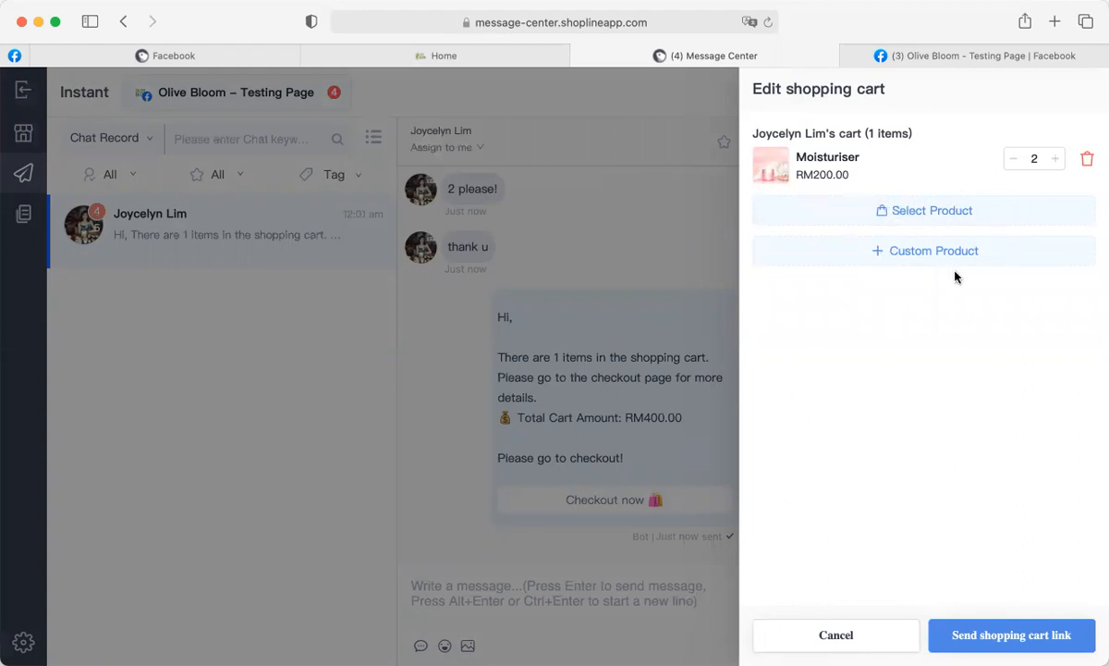
{"action": "left_click", "coordinate": [904, 258]}
{"action": "left_click", "coordinate": [495, 164]}
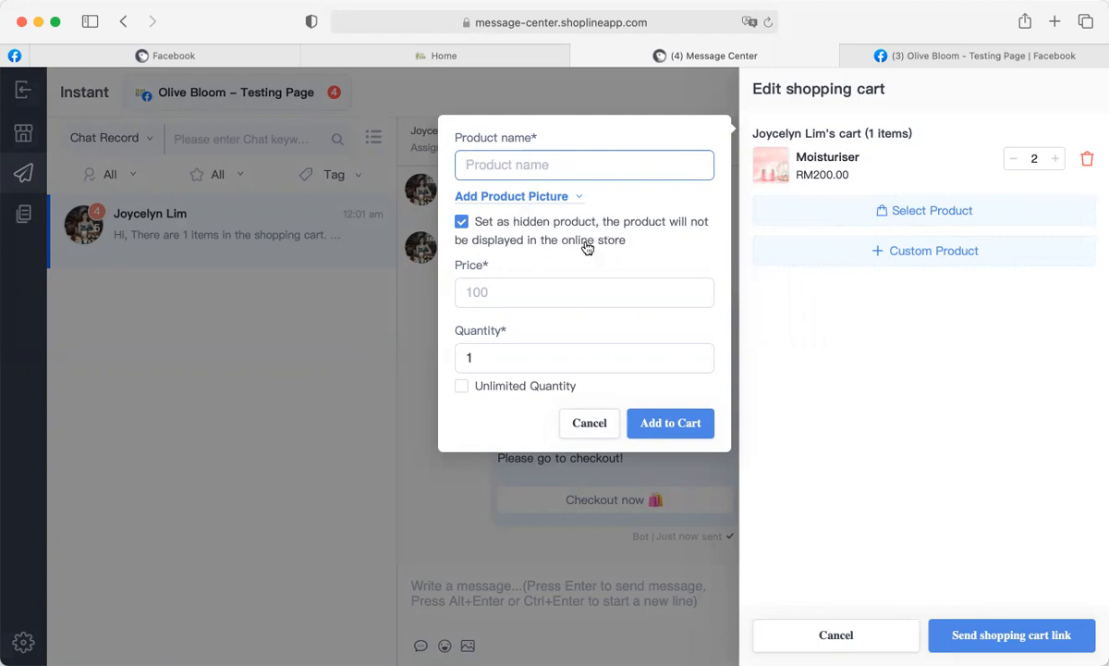
{"action": "left_click", "coordinate": [485, 293]}
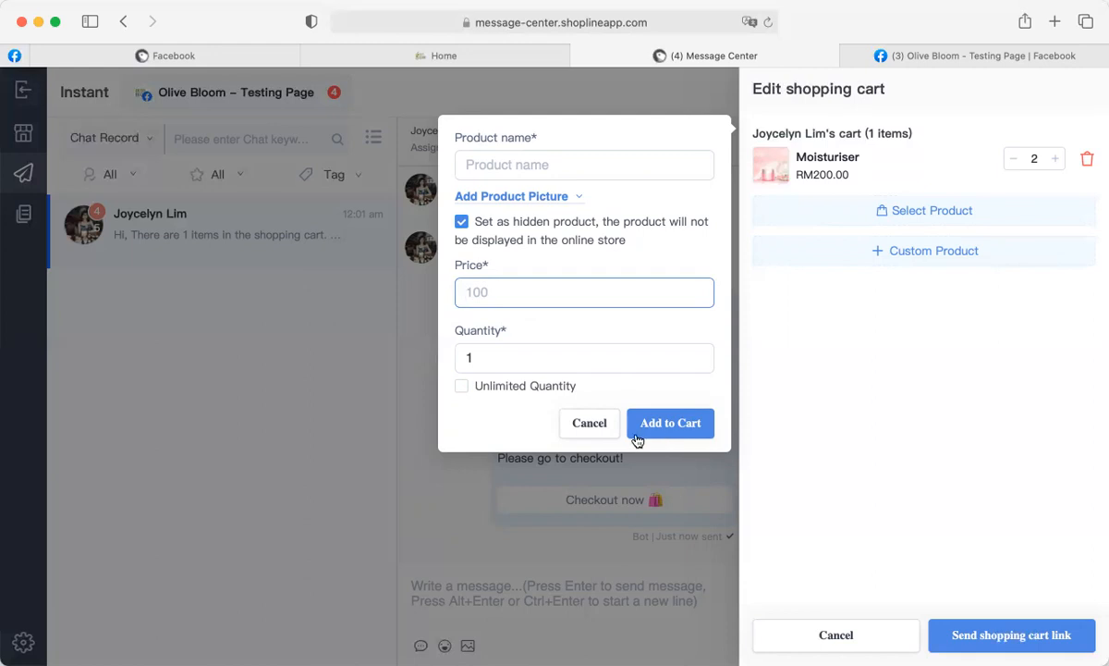
{"action": "left_click", "coordinate": [593, 425]}
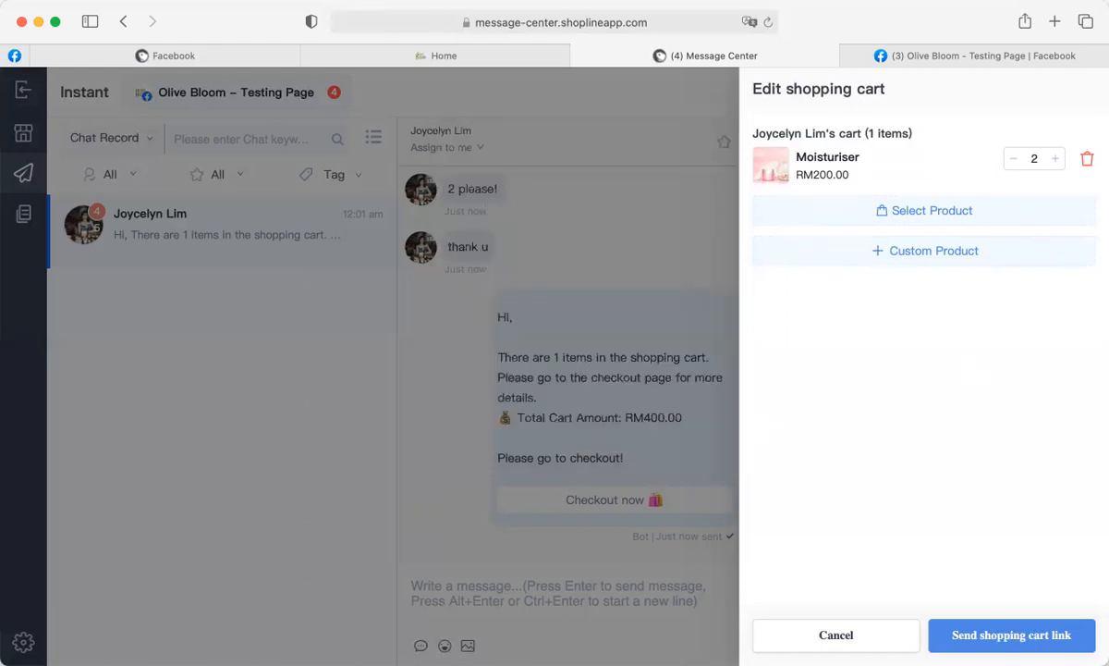
{"action": "left_click", "coordinate": [462, 485]}
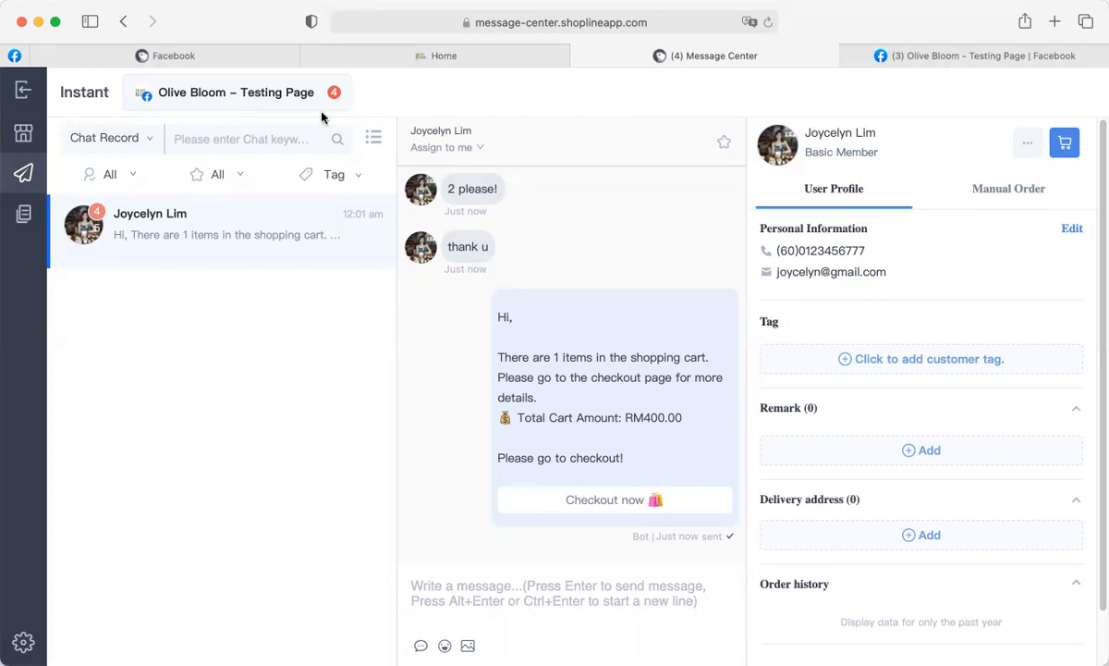
As the customer, highlight the RM400.00 cart total and follow the Checkout now link.
{"action": "left_click", "coordinate": [16, 58]}
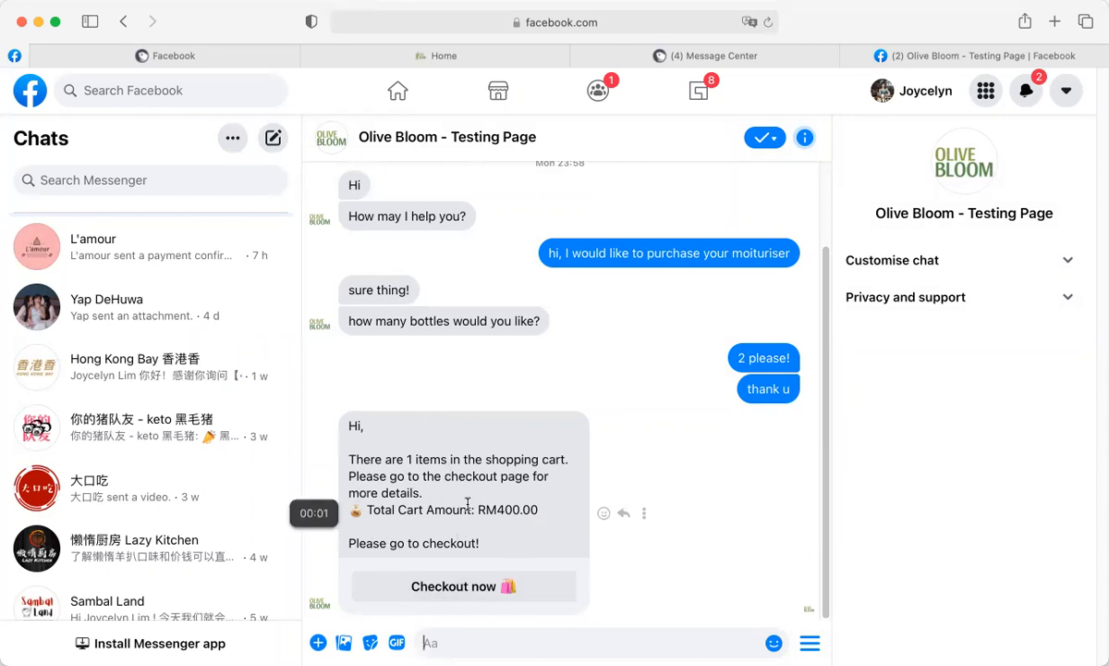
{"action": "left_click_drag", "start_coordinate": [479, 509], "coordinate": [538, 511]}
{"action": "left_click", "coordinate": [539, 512]}
{"action": "left_click", "coordinate": [457, 596]}
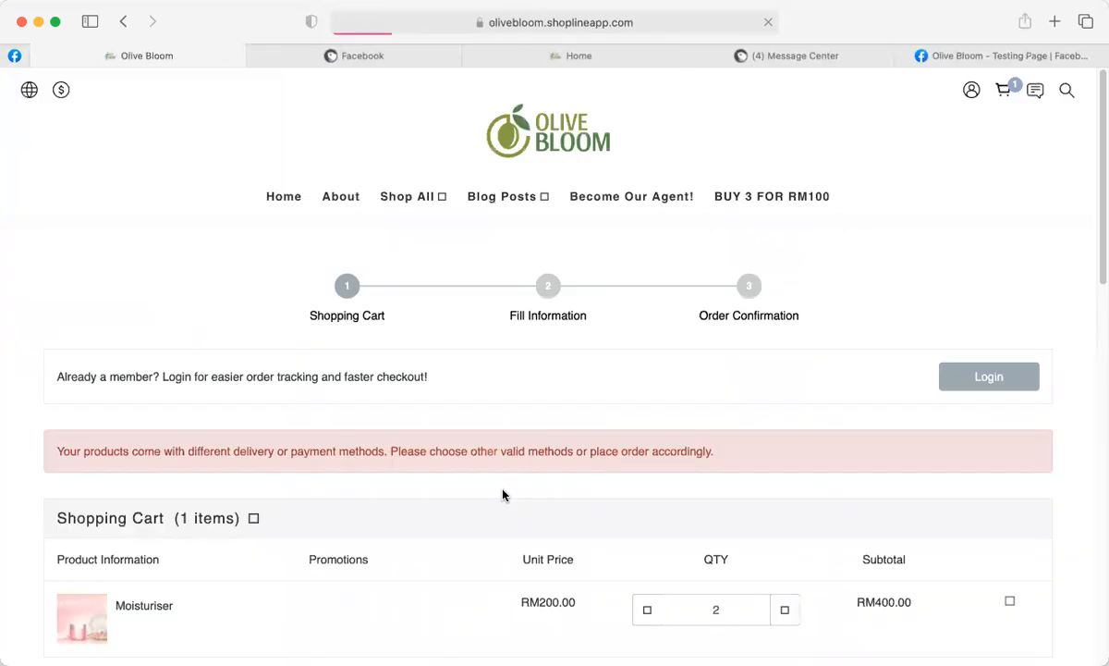
Scroll the checkout to check the RM400.00 total, free-shipping promotion and RM0 delivery fee.
{"action": "scroll", "coordinate": [638, 435], "scroll_direction": "down", "scroll_amount": 3}
{"action": "scroll", "coordinate": [605, 437], "scroll_direction": "down", "scroll_amount": 3}
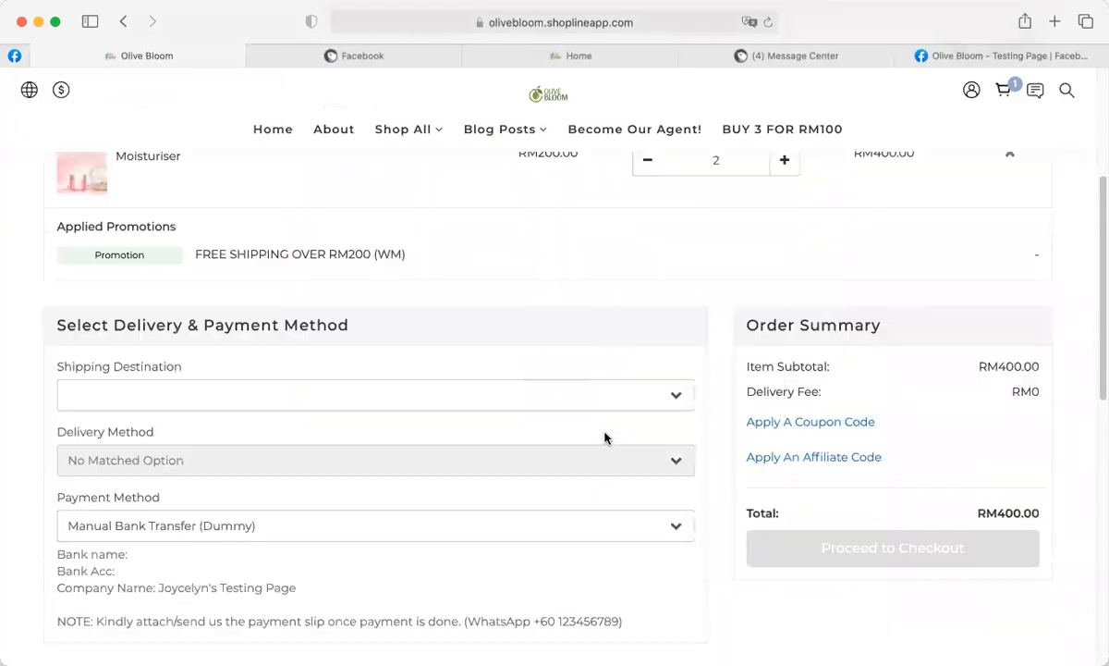
{"action": "scroll", "coordinate": [743, 396], "scroll_direction": "down", "scroll_amount": 2}
{"action": "scroll", "coordinate": [743, 396], "scroll_direction": "up", "scroll_amount": 3}
{"action": "scroll", "coordinate": [675, 488], "scroll_direction": "up", "scroll_amount": 4}
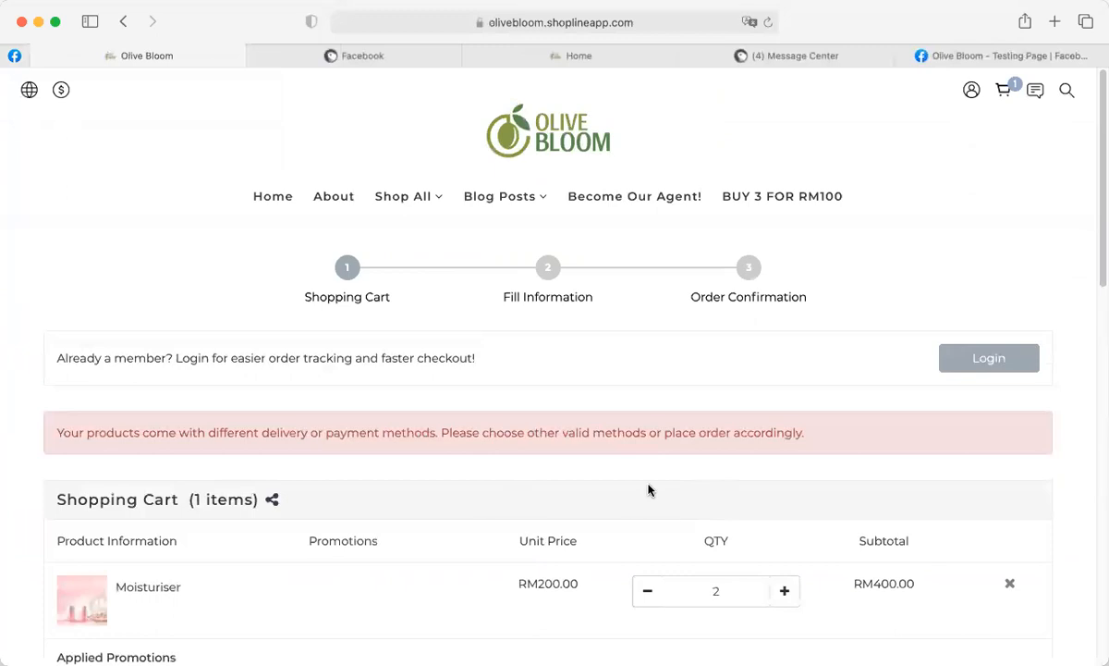
{"action": "scroll", "coordinate": [580, 402], "scroll_direction": "down", "scroll_amount": 5}
{"action": "scroll", "coordinate": [567, 404], "scroll_direction": "up", "scroll_amount": 2}
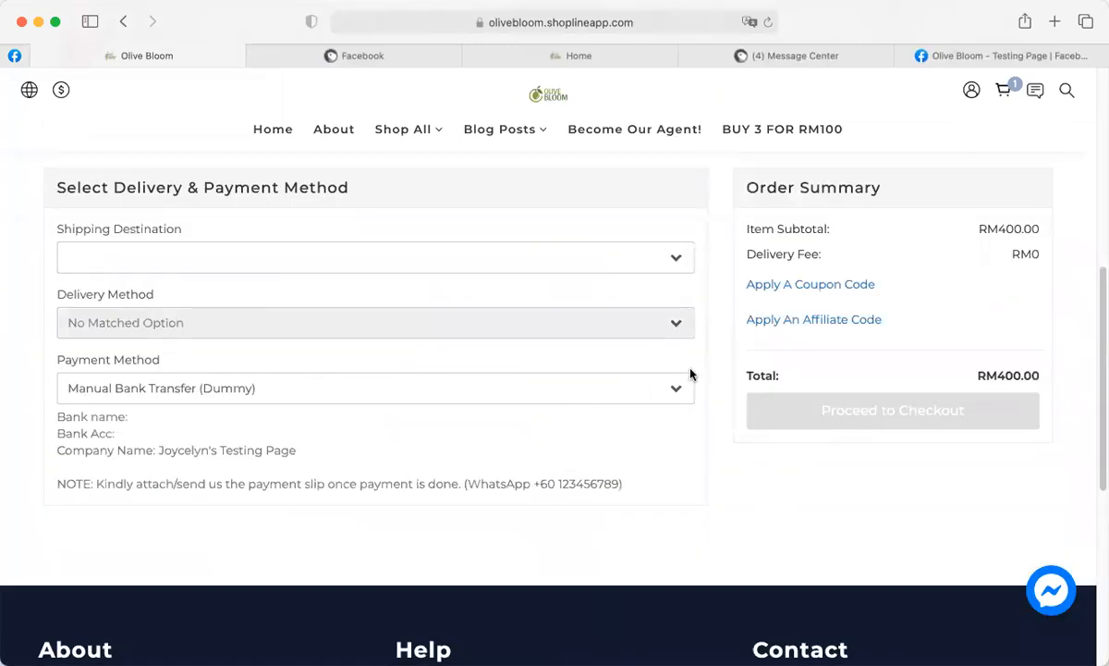
{"action": "scroll", "coordinate": [692, 374], "scroll_direction": "up", "scroll_amount": 2}
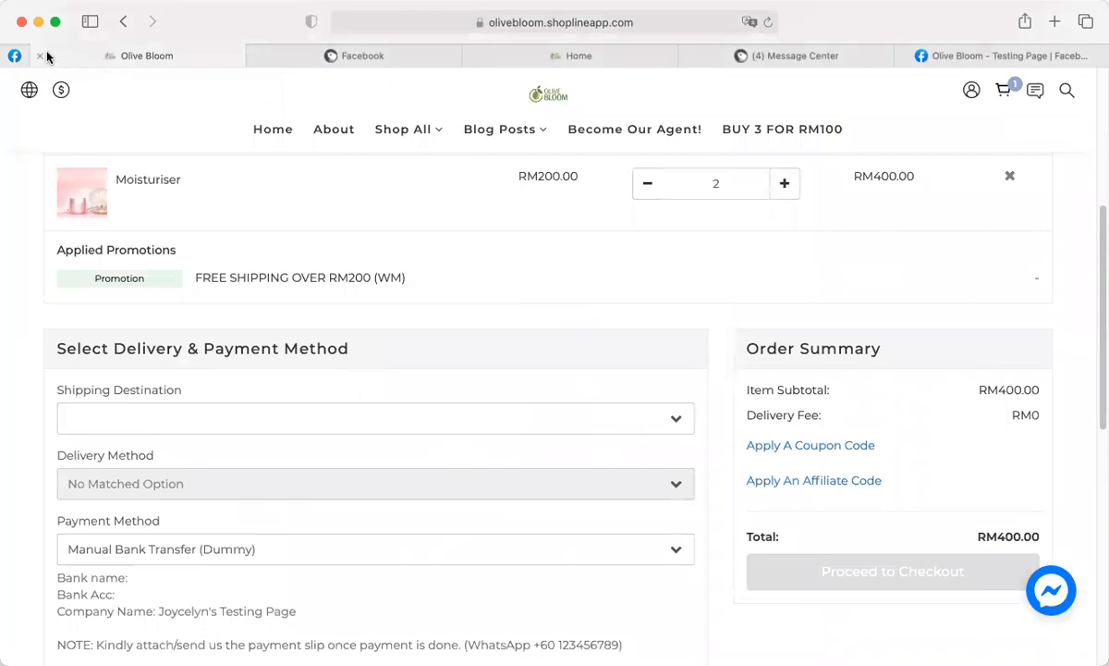
Close the storefront checkout and move the Message Center tab ahead of Home.
{"action": "left_click", "coordinate": [40, 56]}
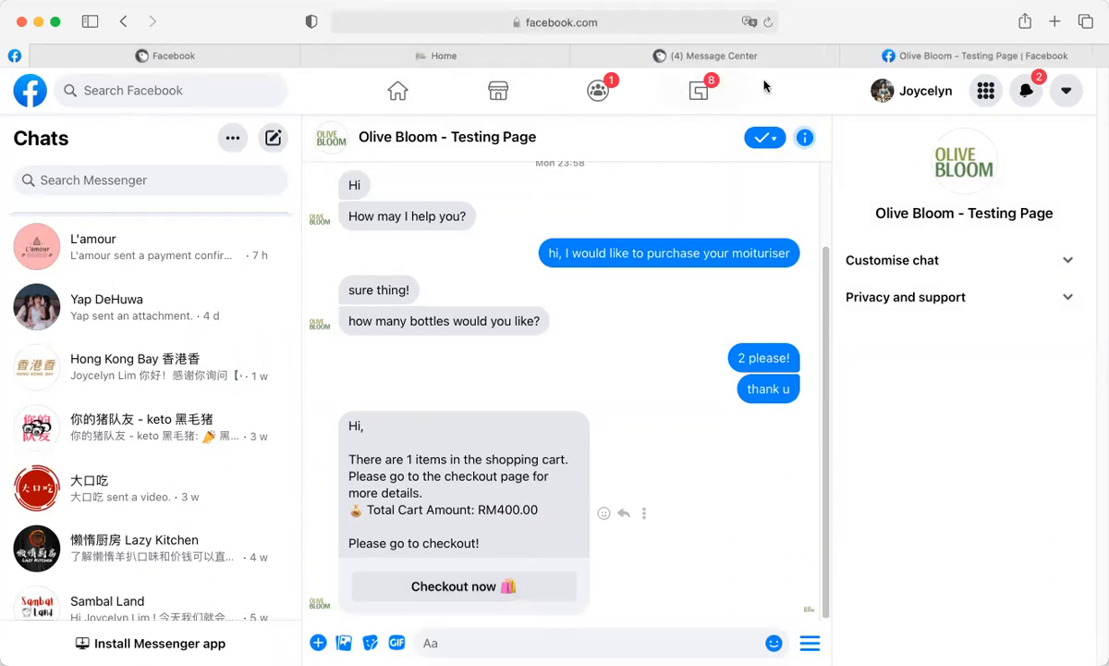
{"action": "left_click", "coordinate": [142, 54]}
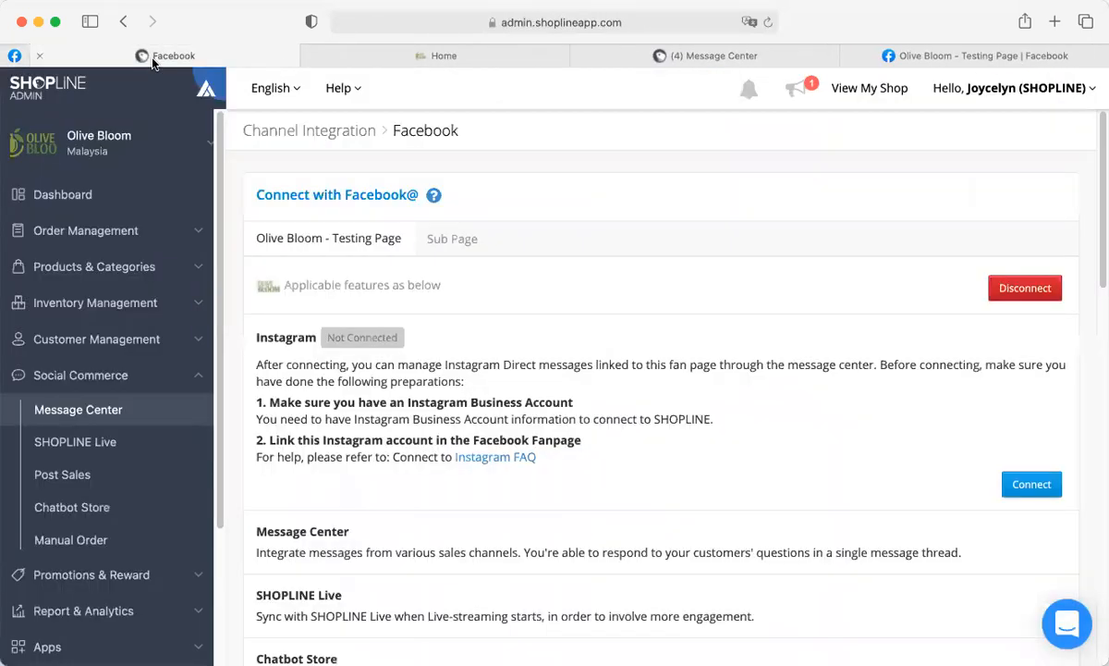
{"action": "left_click", "coordinate": [325, 57]}
{"action": "left_click_drag", "start_coordinate": [718, 57], "coordinate": [483, 65]}
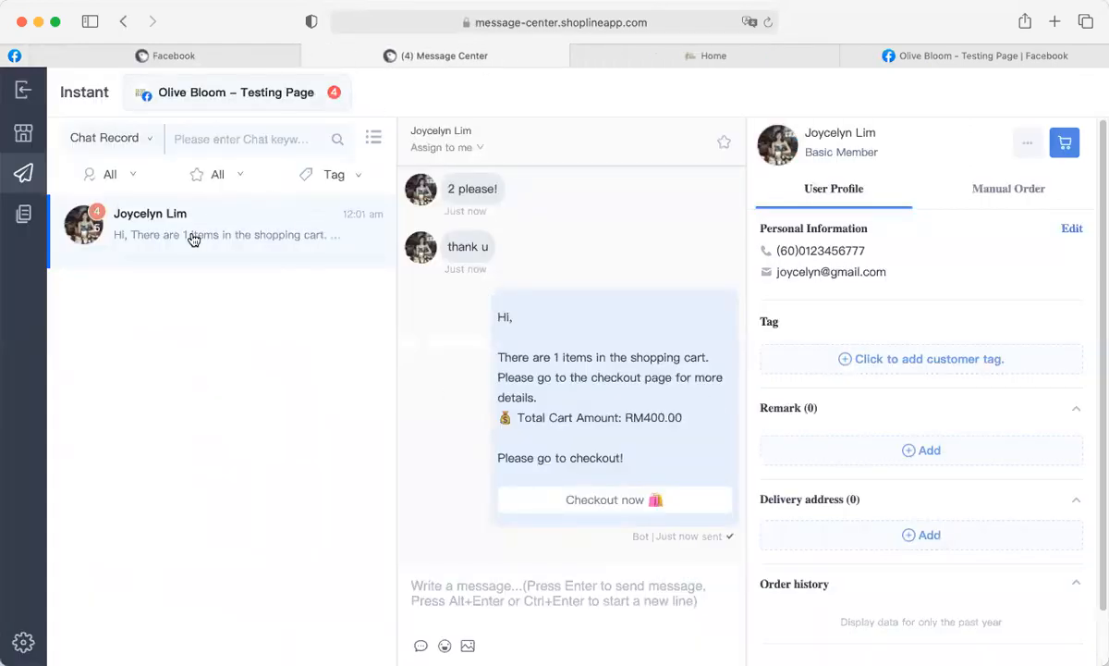
Show the instant messages inbox and check the chat's assignee list without changing it.
{"action": "left_click", "coordinate": [21, 174]}
{"action": "left_click", "coordinate": [446, 150]}
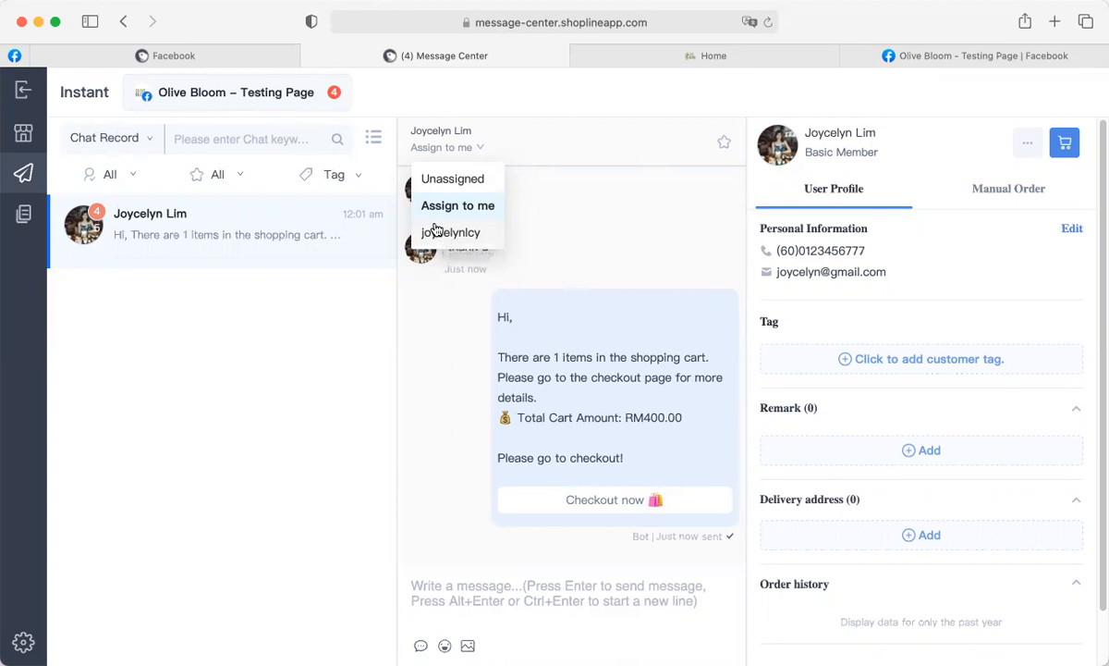
{"action": "left_click", "coordinate": [429, 338]}
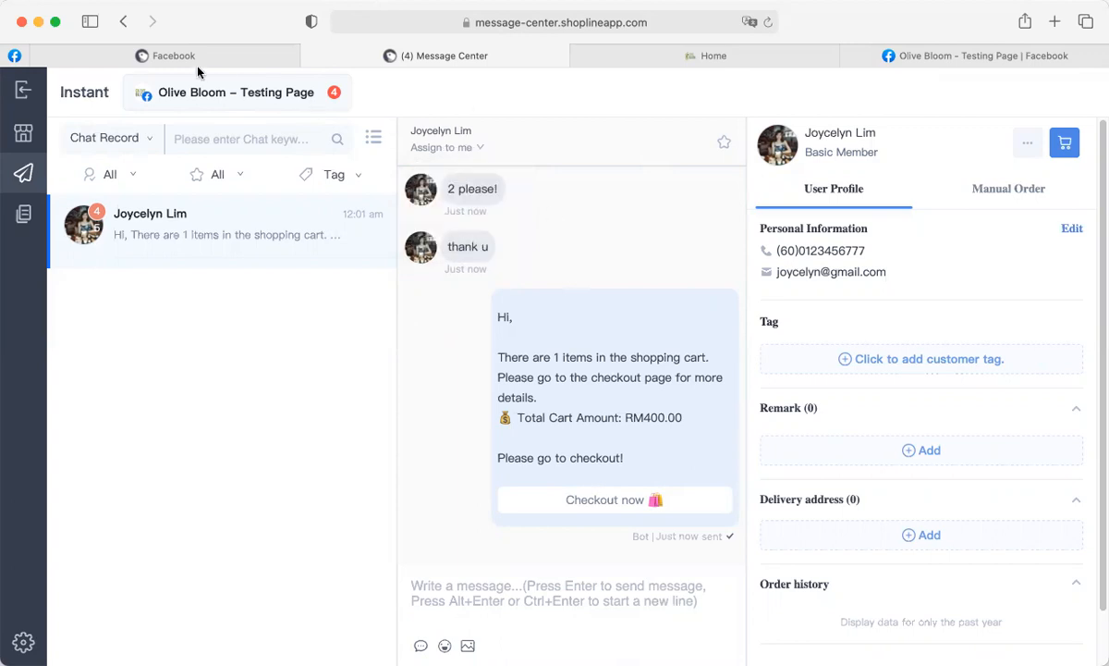
Go to Settings > Permission & Security in the store admin.
{"action": "mouse_move", "coordinate": [175, 59]}
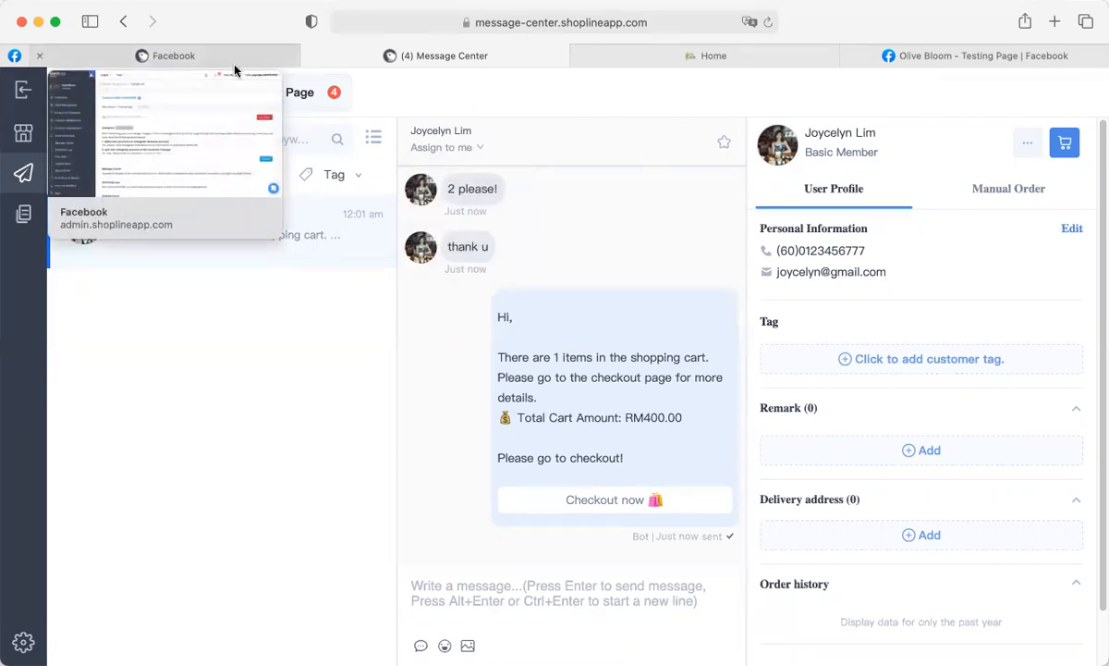
{"action": "left_click", "coordinate": [180, 53]}
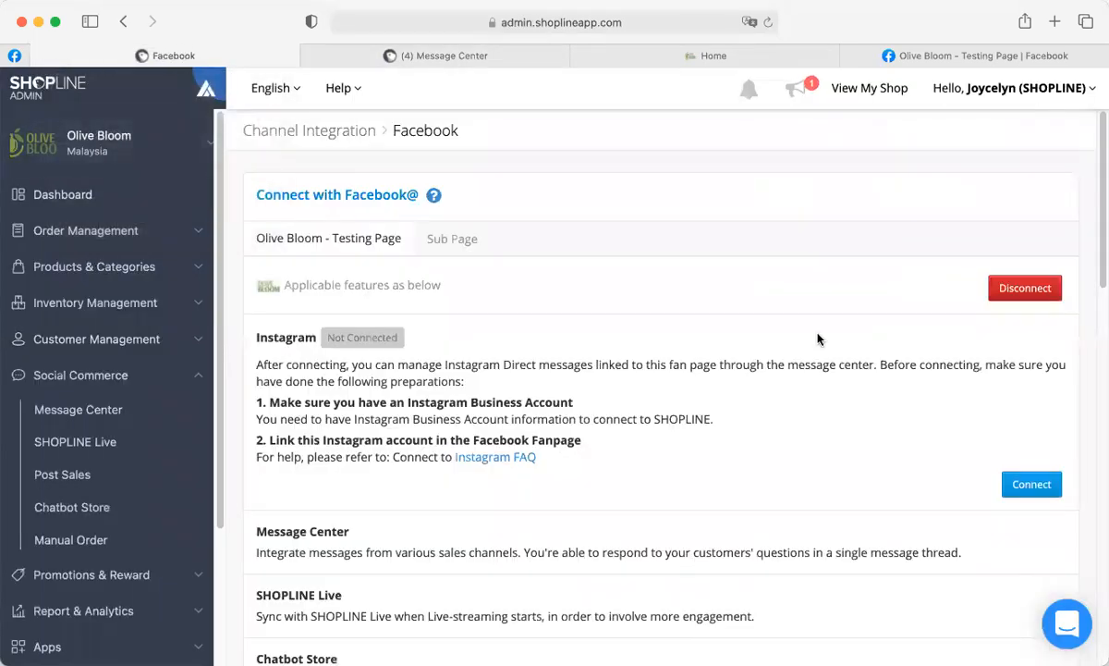
{"action": "scroll", "coordinate": [116, 321], "scroll_direction": "down", "scroll_amount": 5}
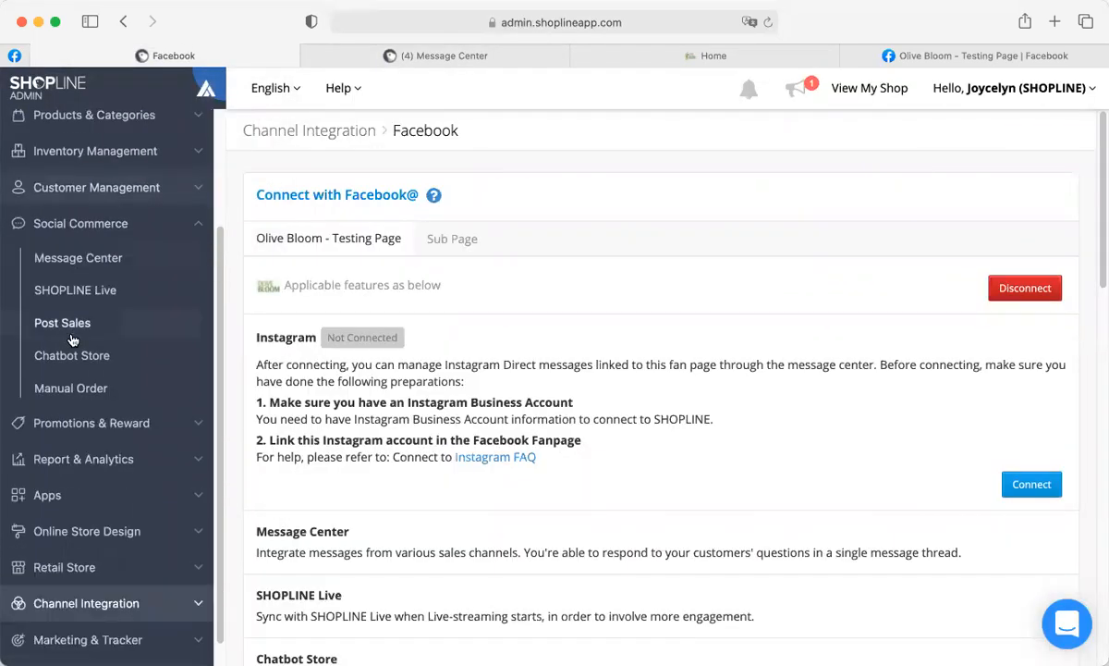
{"action": "left_click", "coordinate": [60, 647]}
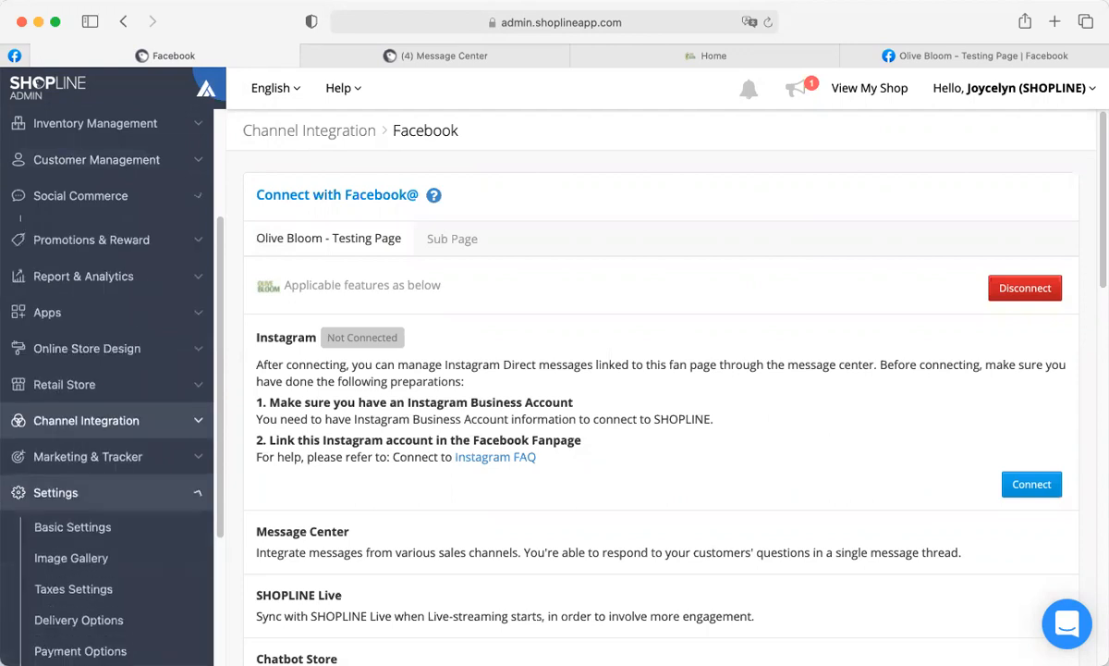
{"action": "scroll", "coordinate": [58, 639], "scroll_direction": "down", "scroll_amount": 8}
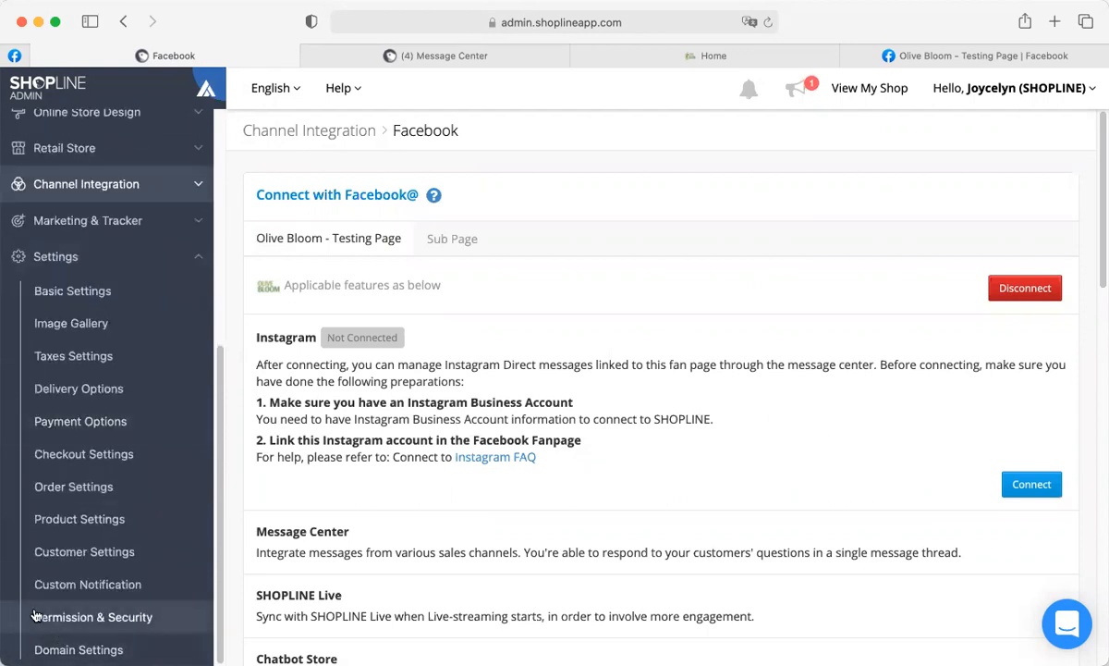
{"action": "left_click", "coordinate": [112, 619]}
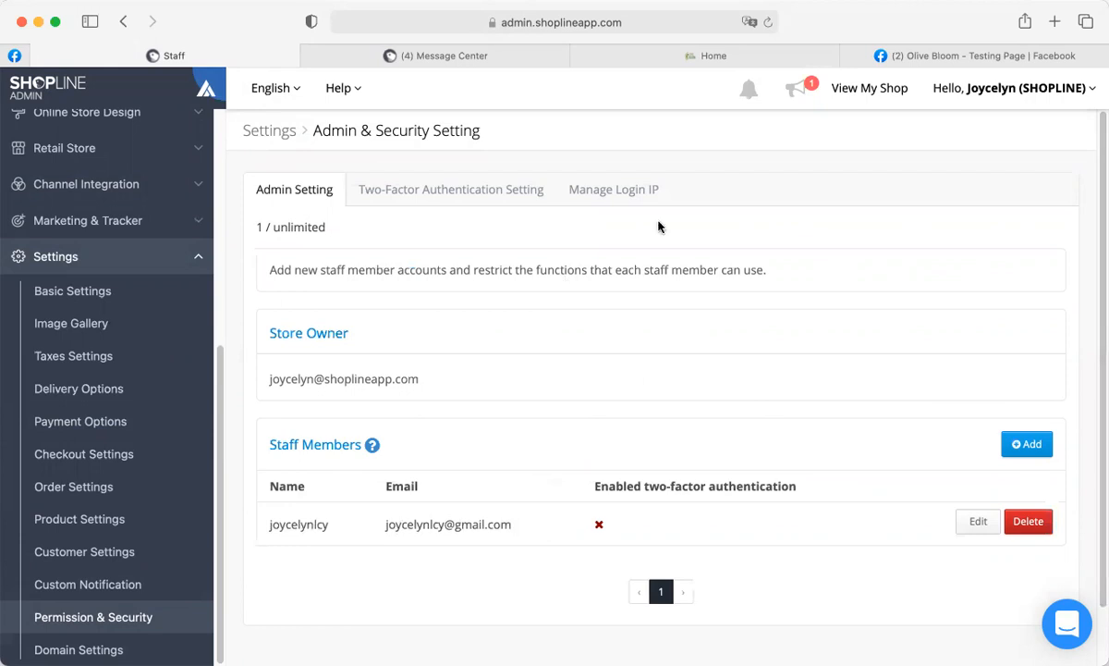
{"action": "left_click", "coordinate": [1026, 443]}
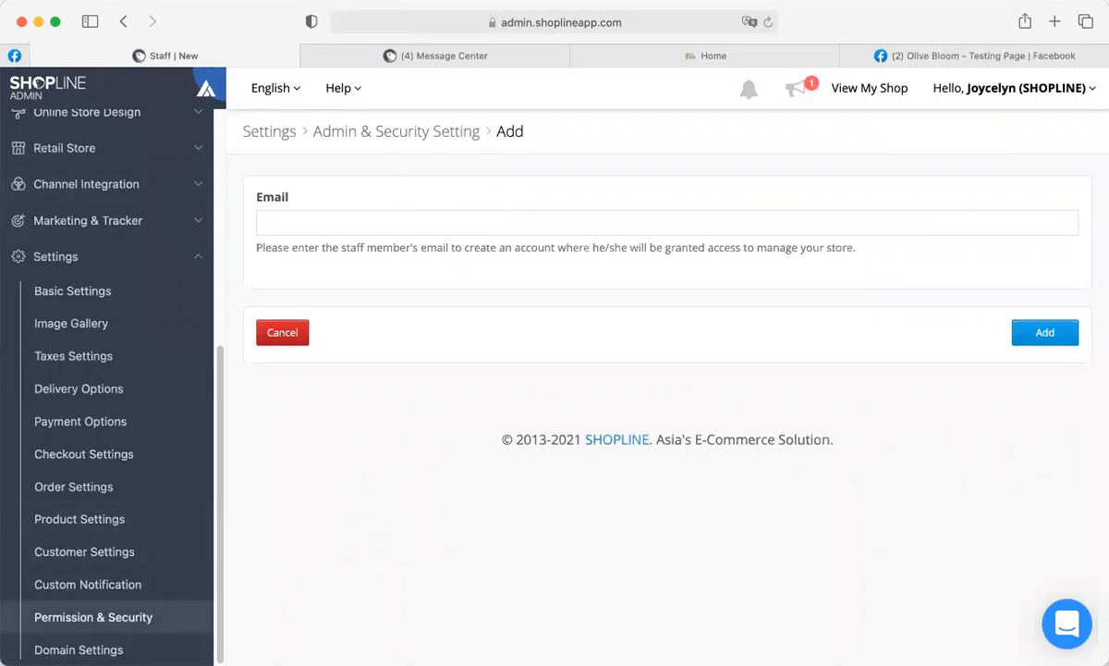
{"action": "left_click", "coordinate": [87, 616]}
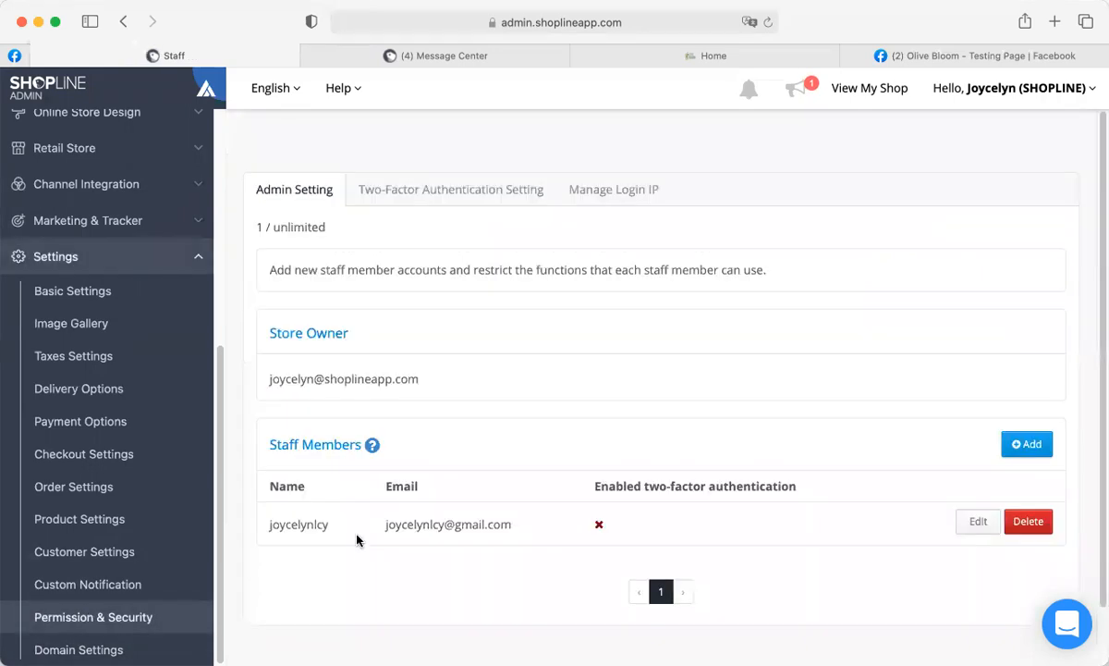
Grant the staff member View and Send Message rights in Message Center and update.
{"action": "left_click", "coordinate": [978, 522]}
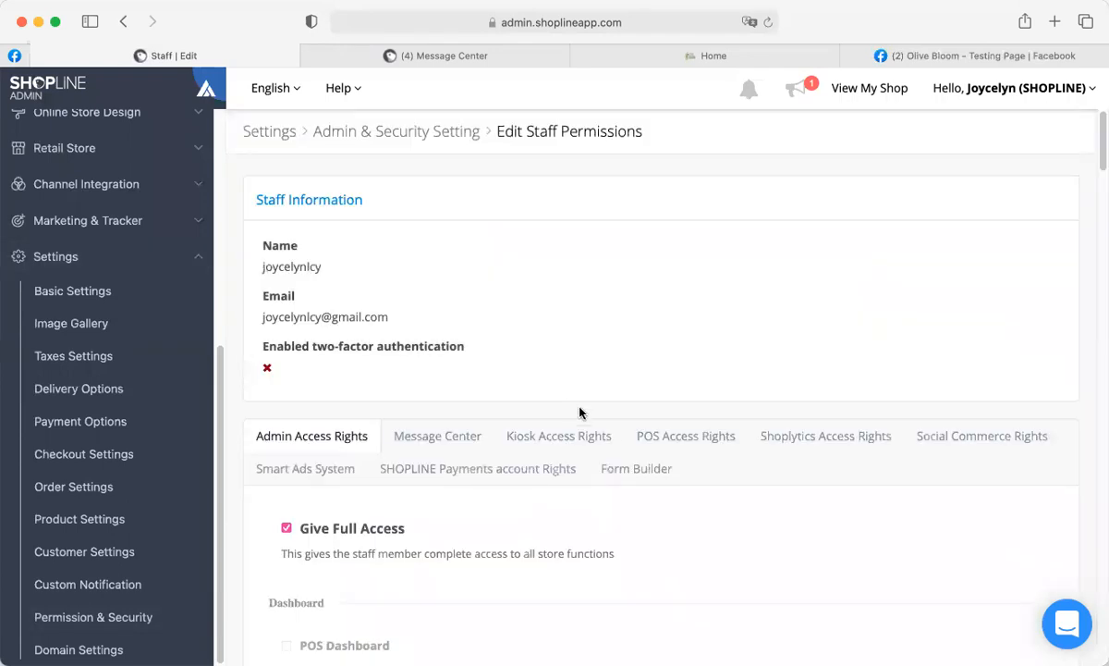
{"action": "scroll", "coordinate": [580, 412], "scroll_direction": "down", "scroll_amount": 3}
{"action": "scroll", "coordinate": [580, 413], "scroll_direction": "down", "scroll_amount": 2}
{"action": "scroll", "coordinate": [579, 413], "scroll_direction": "up", "scroll_amount": 1}
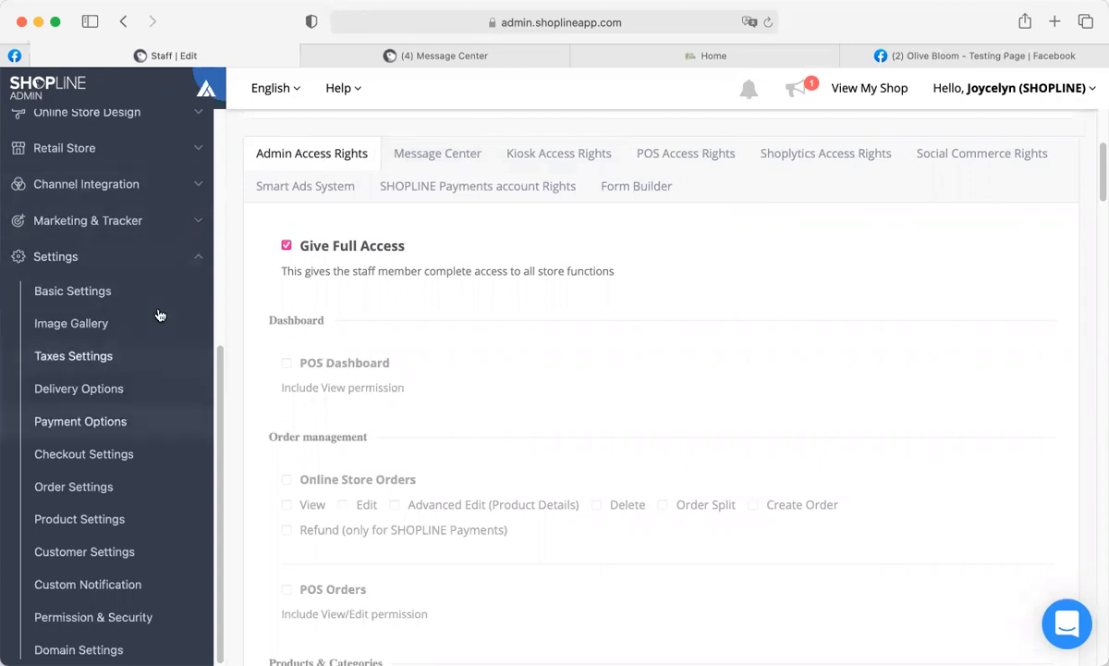
{"action": "left_click", "coordinate": [441, 155]}
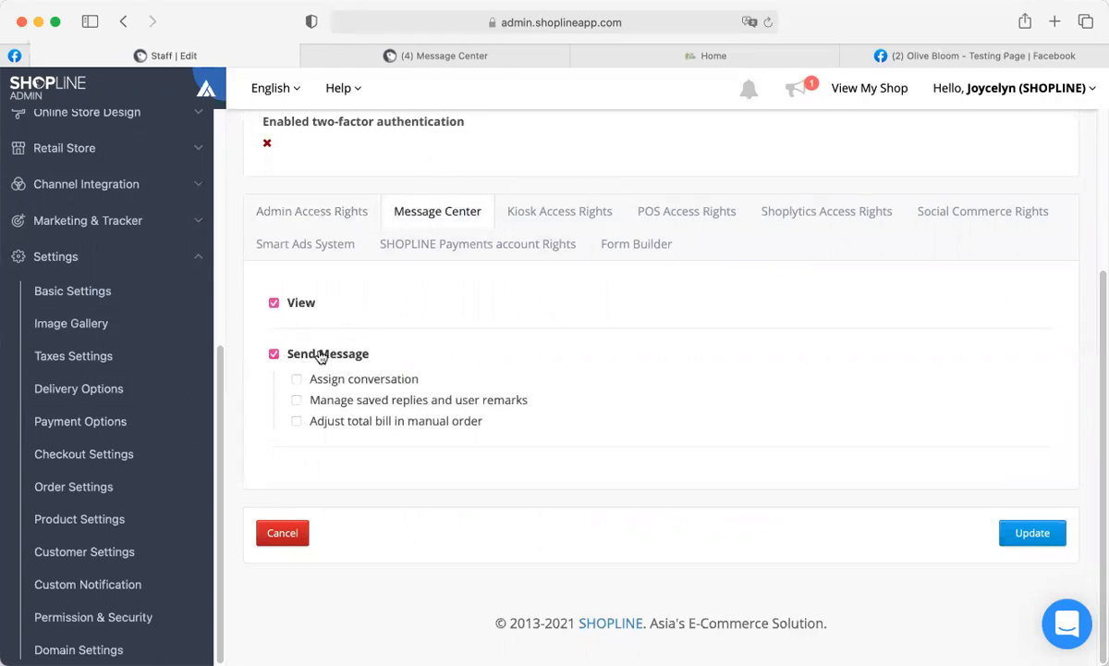
{"action": "left_click", "coordinate": [274, 355]}
{"action": "mouse_move", "coordinate": [349, 60]}
{"action": "left_click", "coordinate": [359, 57]}
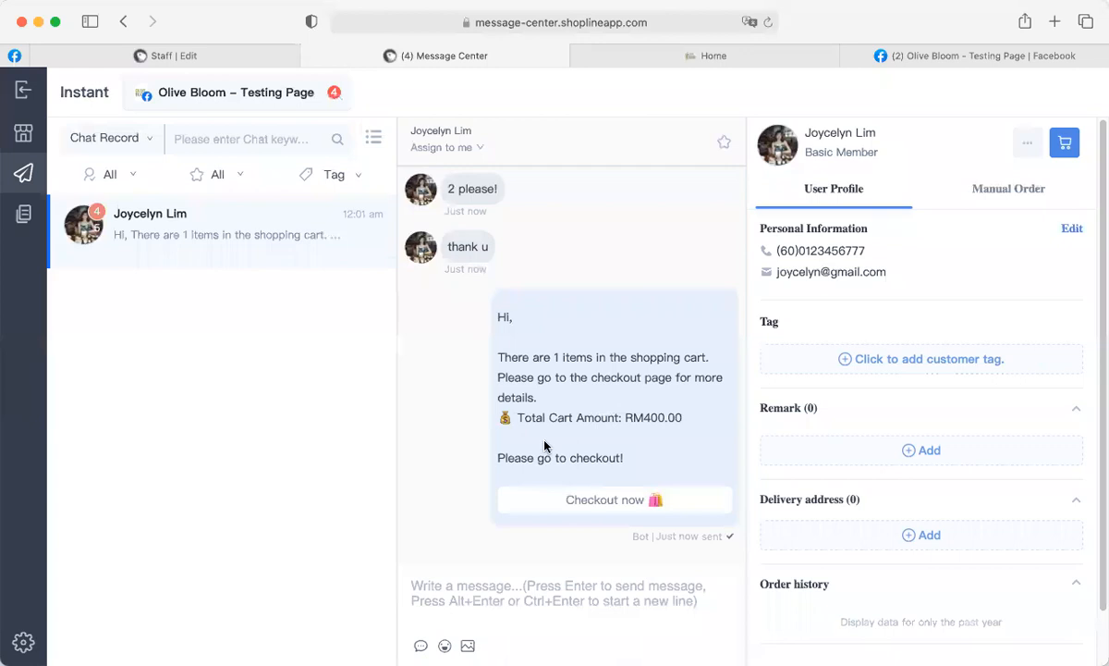
{"action": "left_click", "coordinate": [222, 55]}
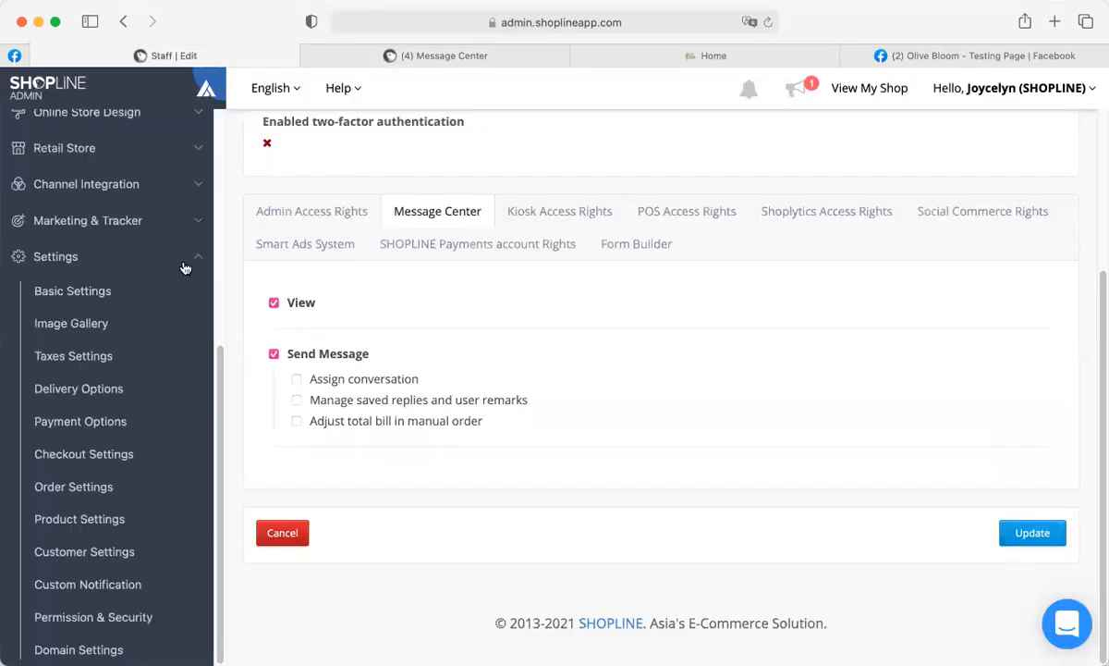
{"action": "left_click", "coordinate": [1050, 532]}
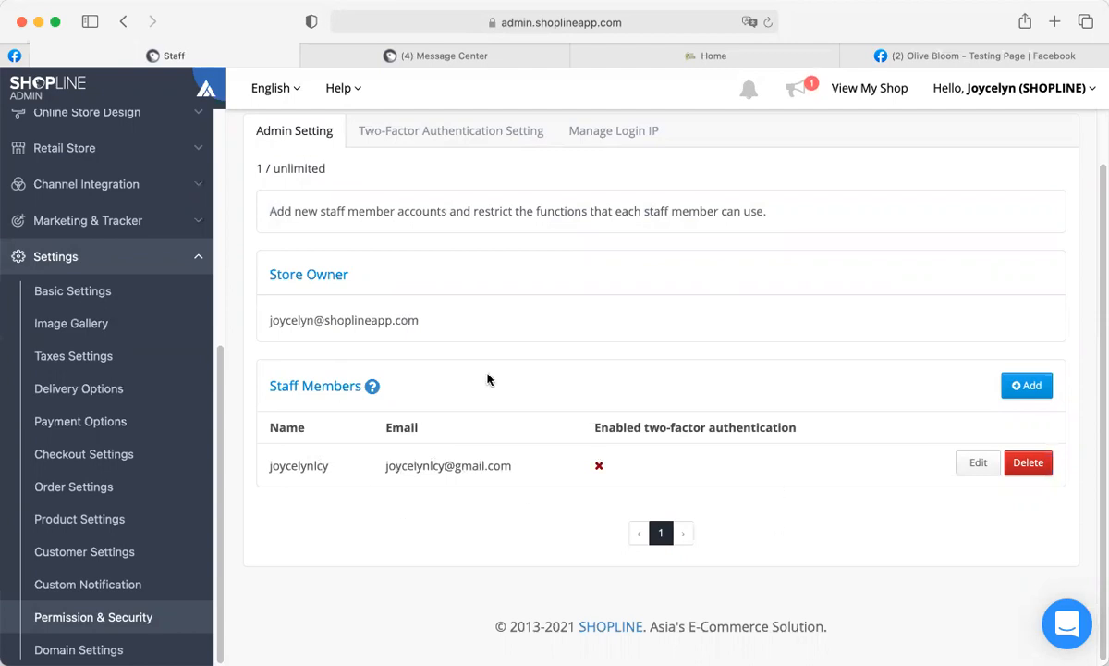
Switch the inbox keyword search to Customer Information, then back to Chat Record.
{"action": "left_click", "coordinate": [349, 54]}
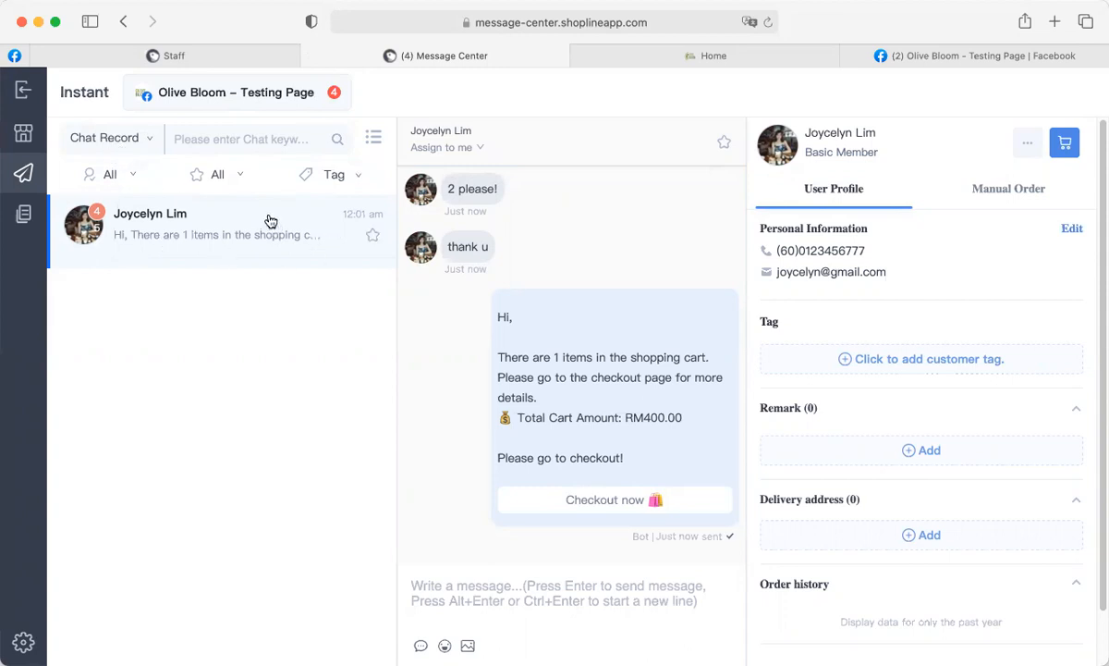
{"action": "left_click", "coordinate": [109, 141]}
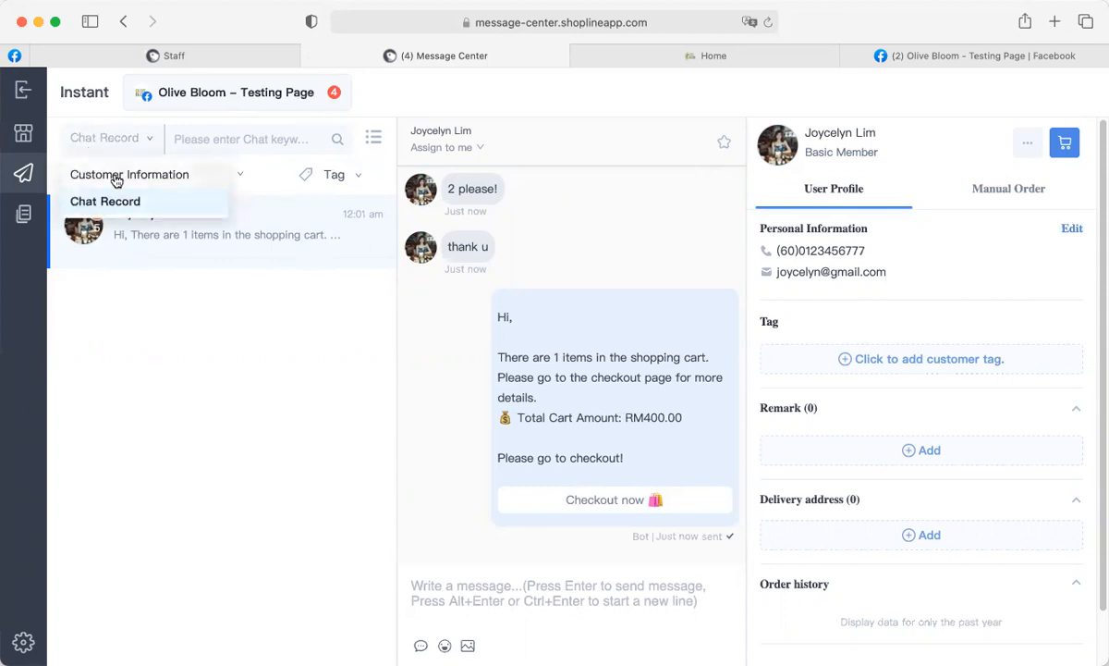
{"action": "left_click", "coordinate": [115, 177]}
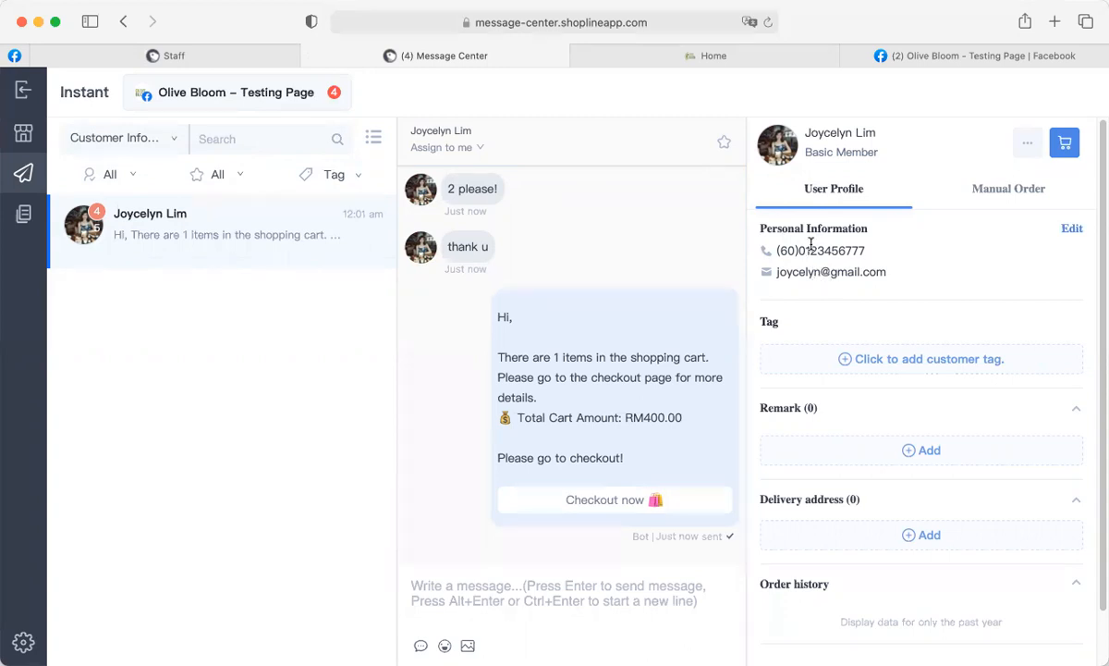
{"action": "left_click", "coordinate": [116, 137]}
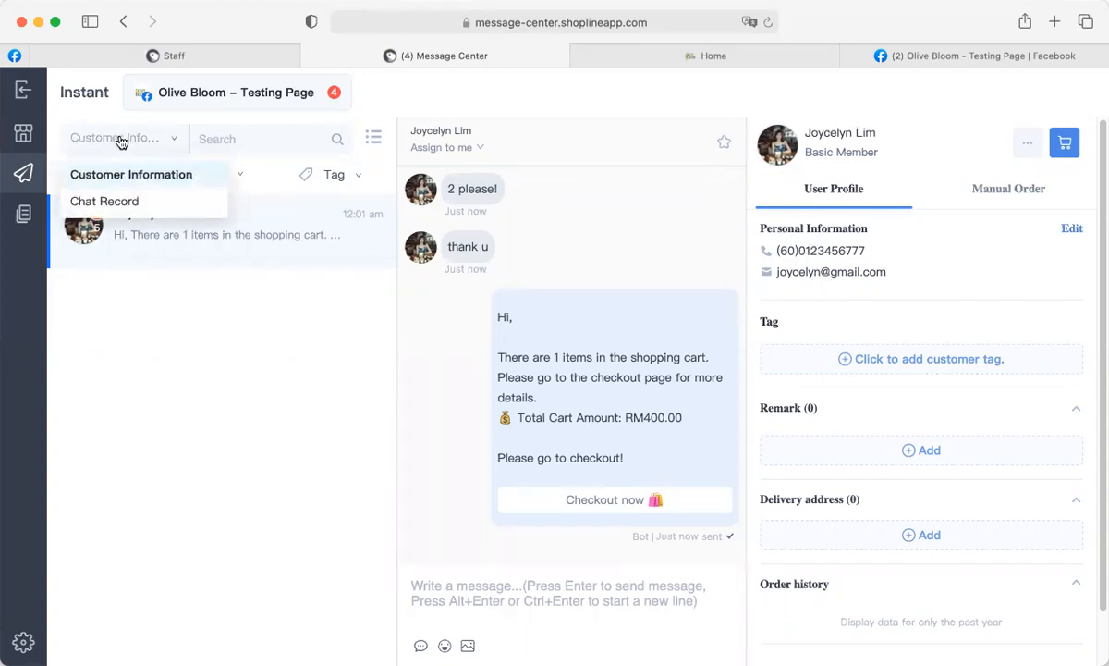
{"action": "left_click", "coordinate": [118, 204]}
{"action": "left_click", "coordinate": [179, 138]}
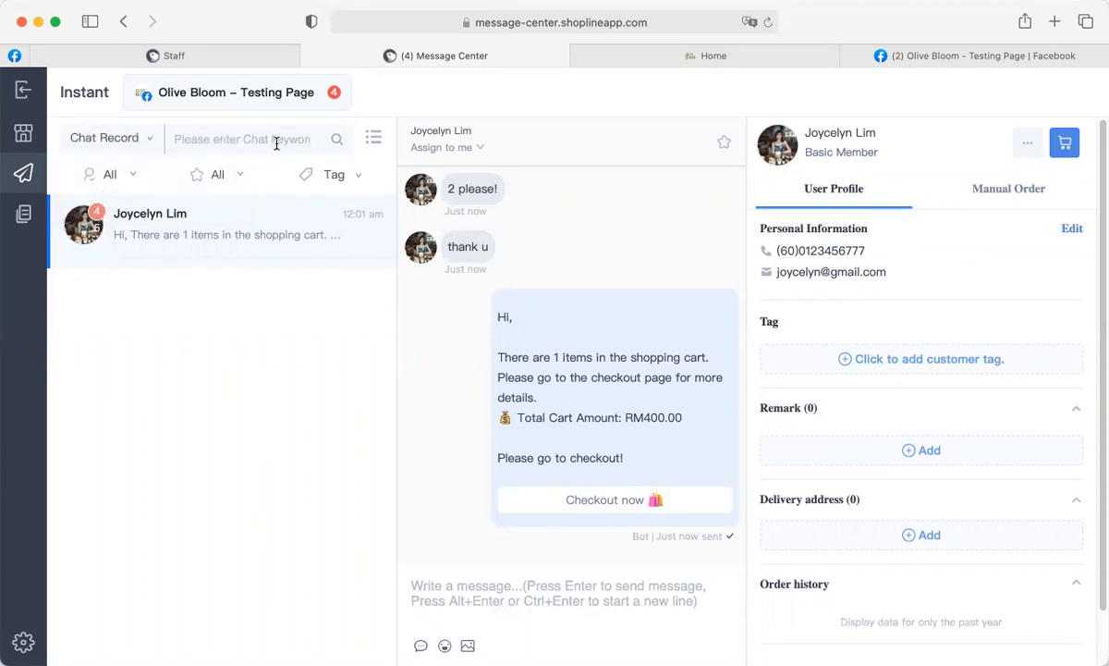
{"action": "left_click", "coordinate": [100, 177]}
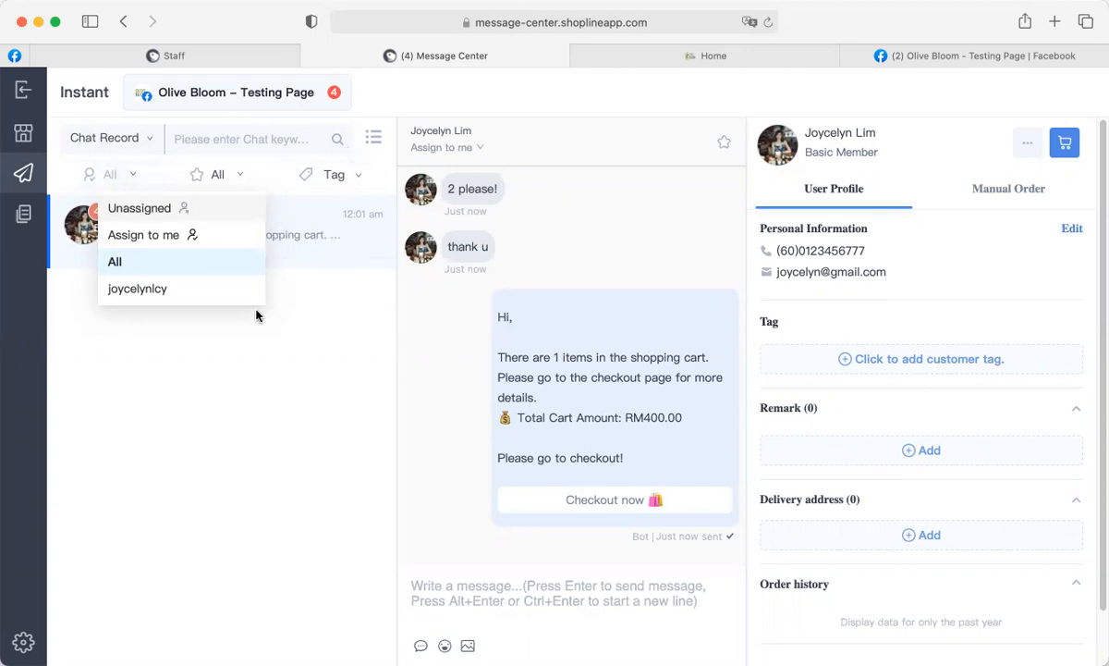
Filter the chat list by the Assign to me assignee option.
{"action": "left_click", "coordinate": [140, 235]}
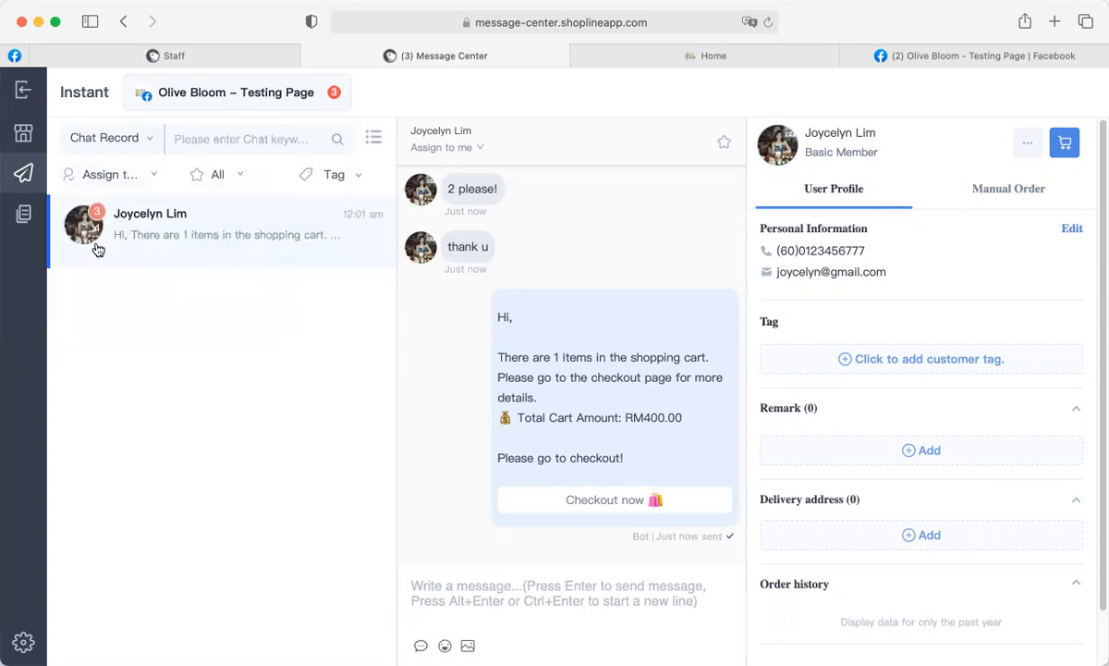
{"action": "left_click", "coordinate": [121, 168]}
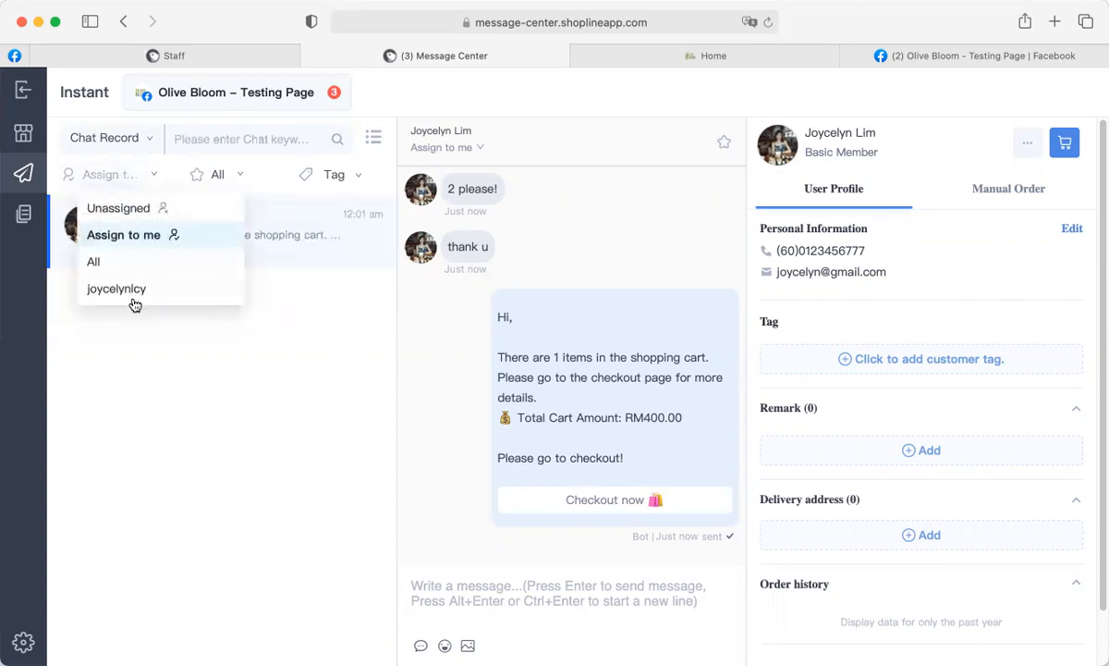
{"action": "left_click", "coordinate": [220, 176]}
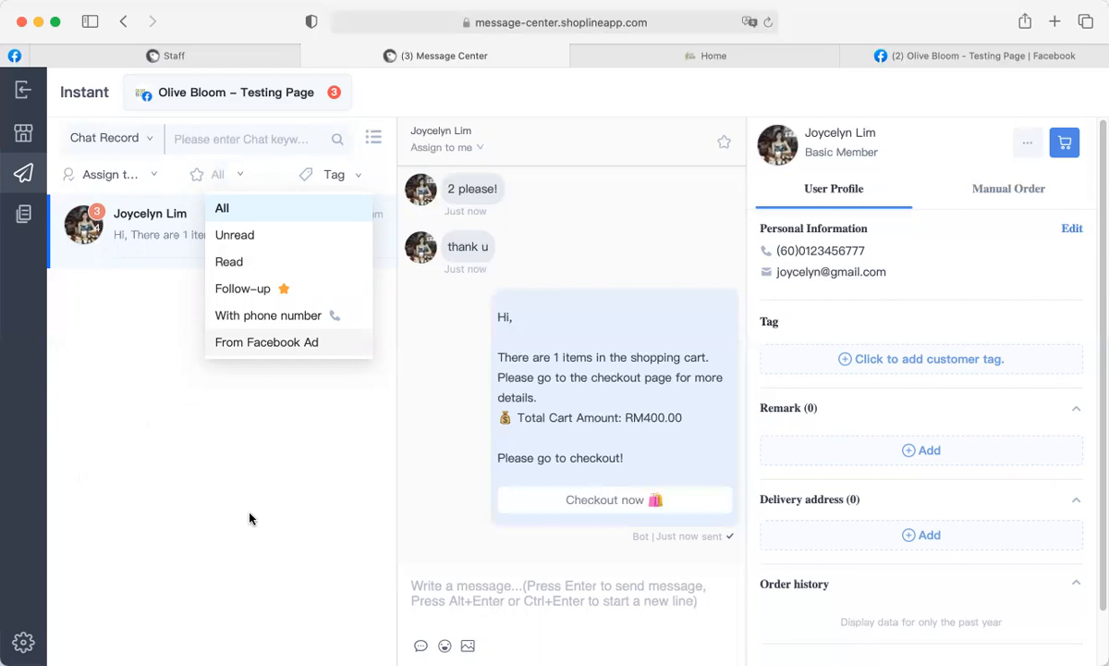
Filter chats by the VIP customer tag, clear it, then switch to Olive Bloom – Testing Page's Post section.
{"action": "left_click", "coordinate": [338, 177]}
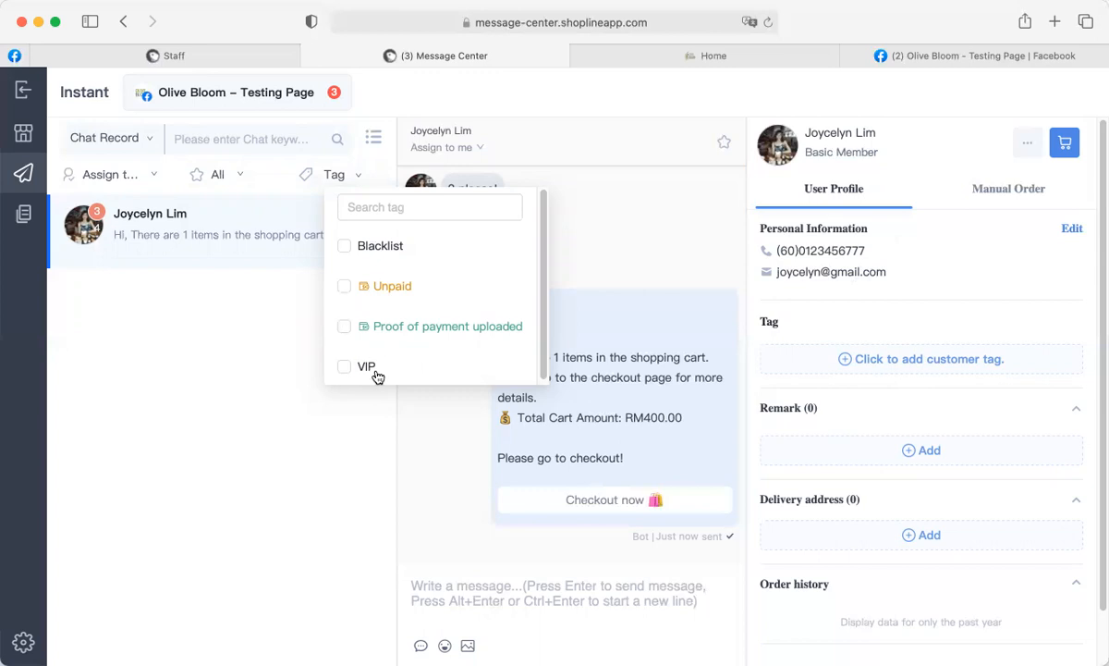
{"action": "left_click", "coordinate": [344, 368]}
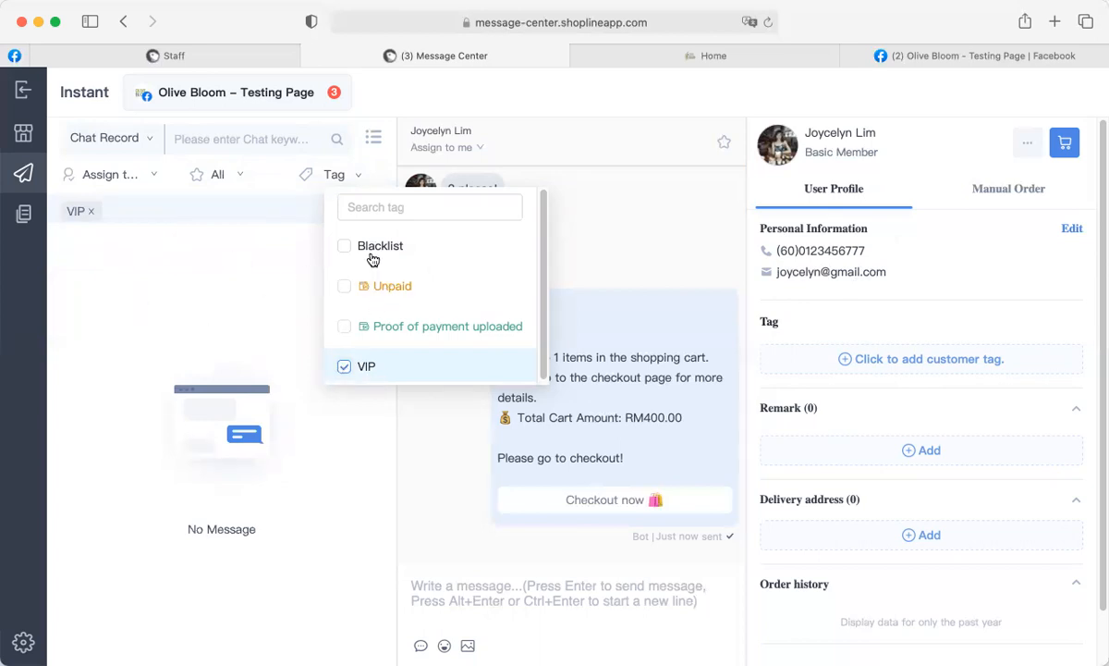
{"action": "left_click", "coordinate": [344, 367]}
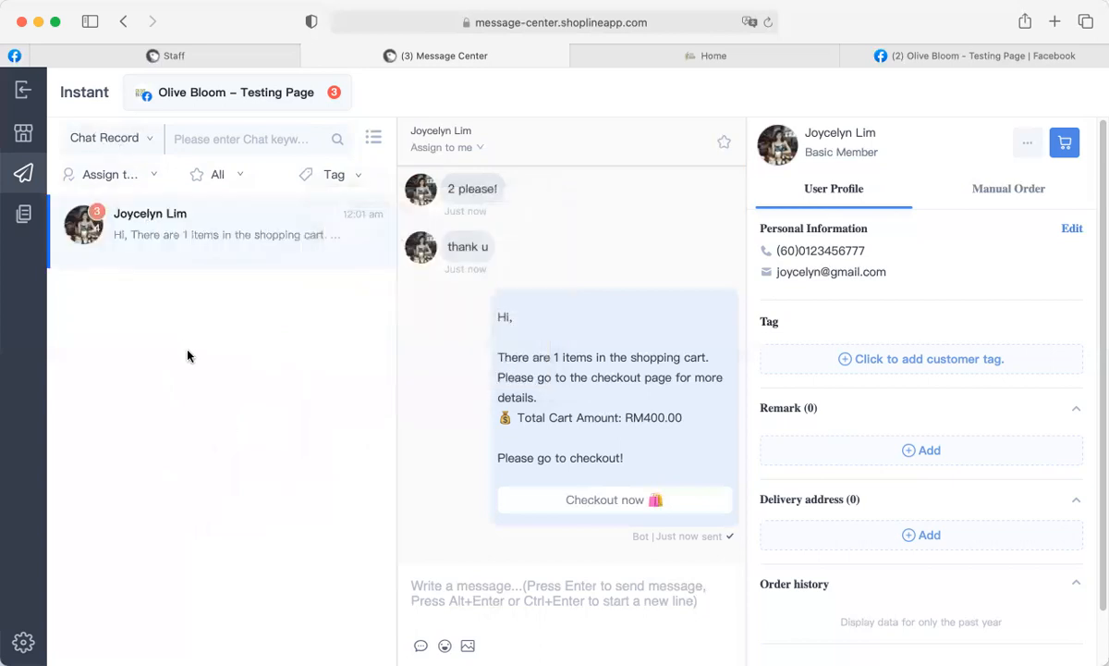
{"action": "left_click", "coordinate": [25, 215]}
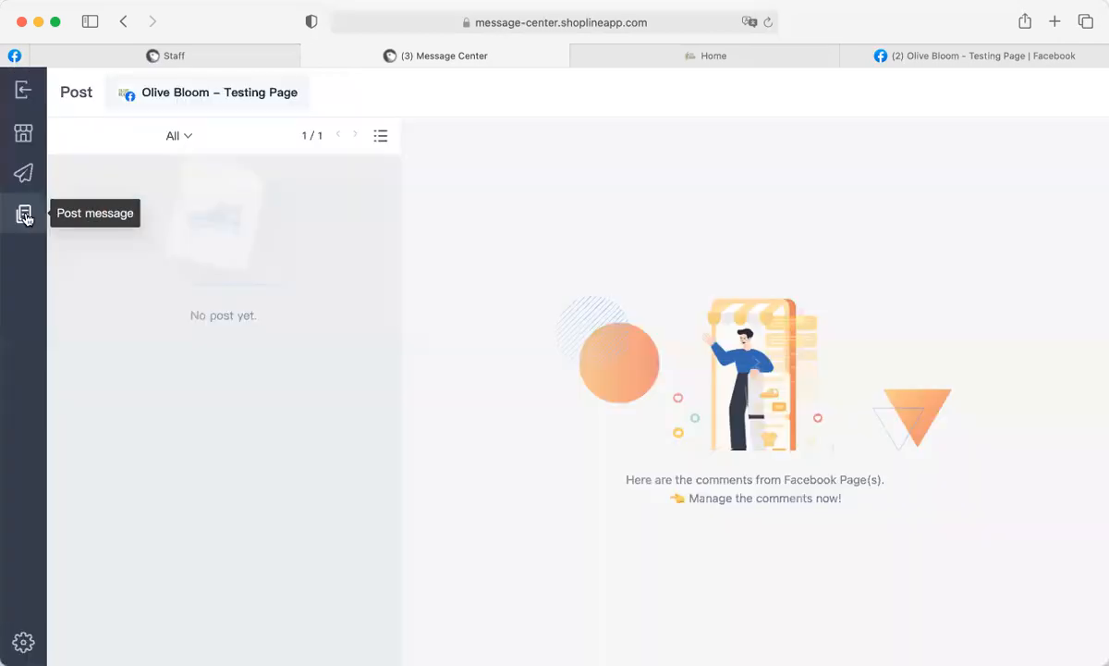
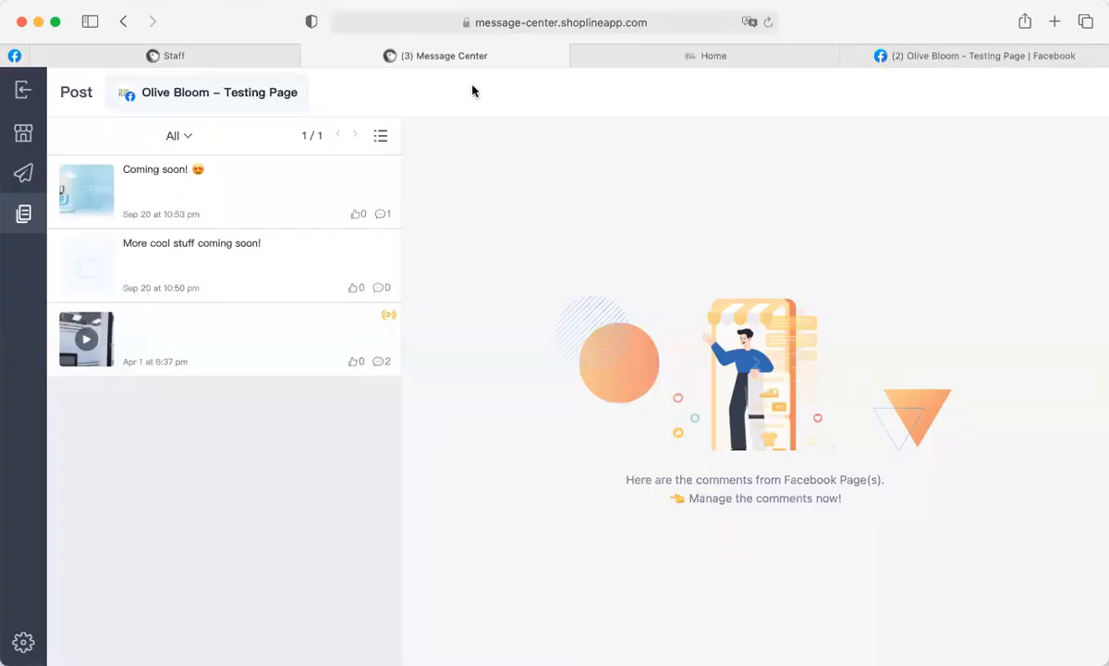
Open the Apr 1 live video post and reload to show its Sea Salt Perfume and Foundation keyword comments.
{"action": "left_click", "coordinate": [203, 358]}
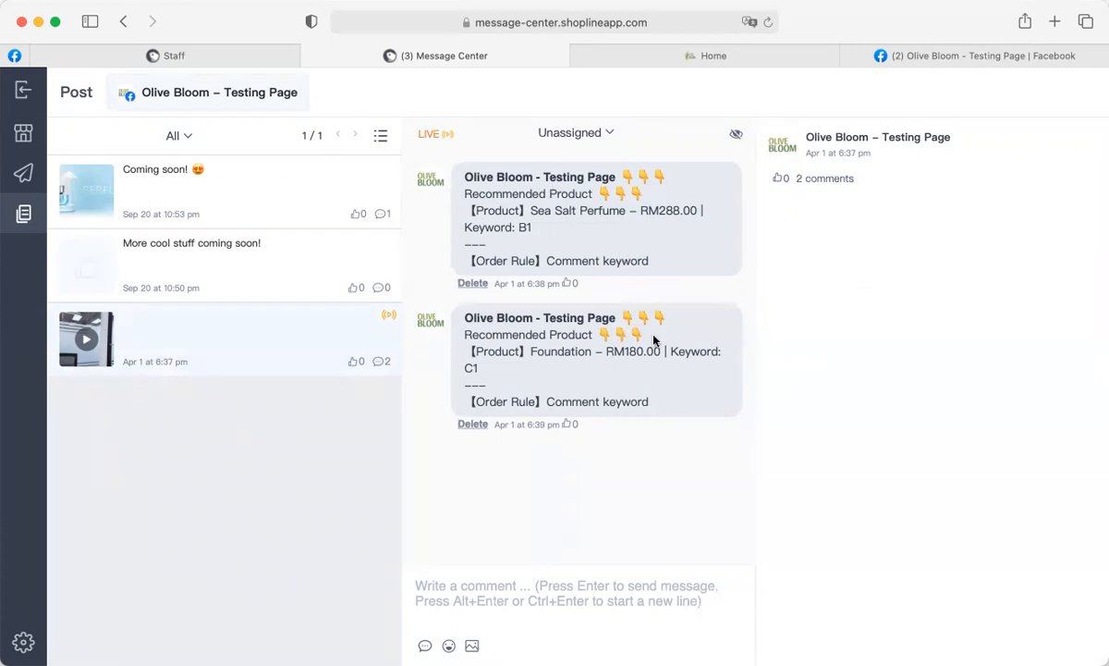
{"action": "left_click", "coordinate": [767, 22]}
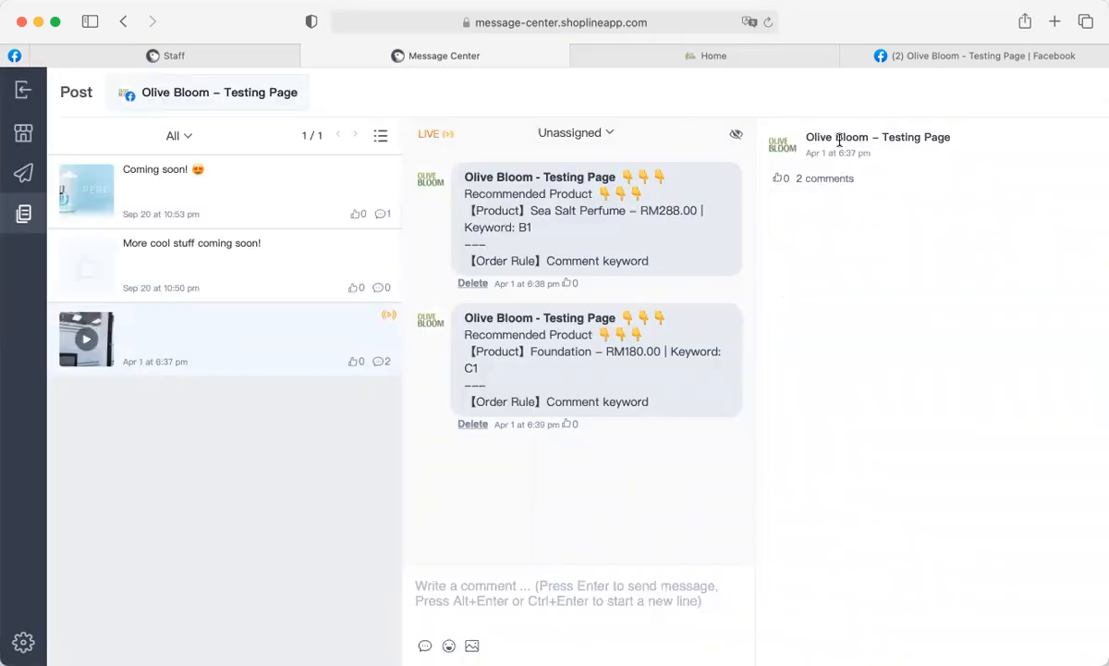
{"action": "left_click", "coordinate": [737, 138]}
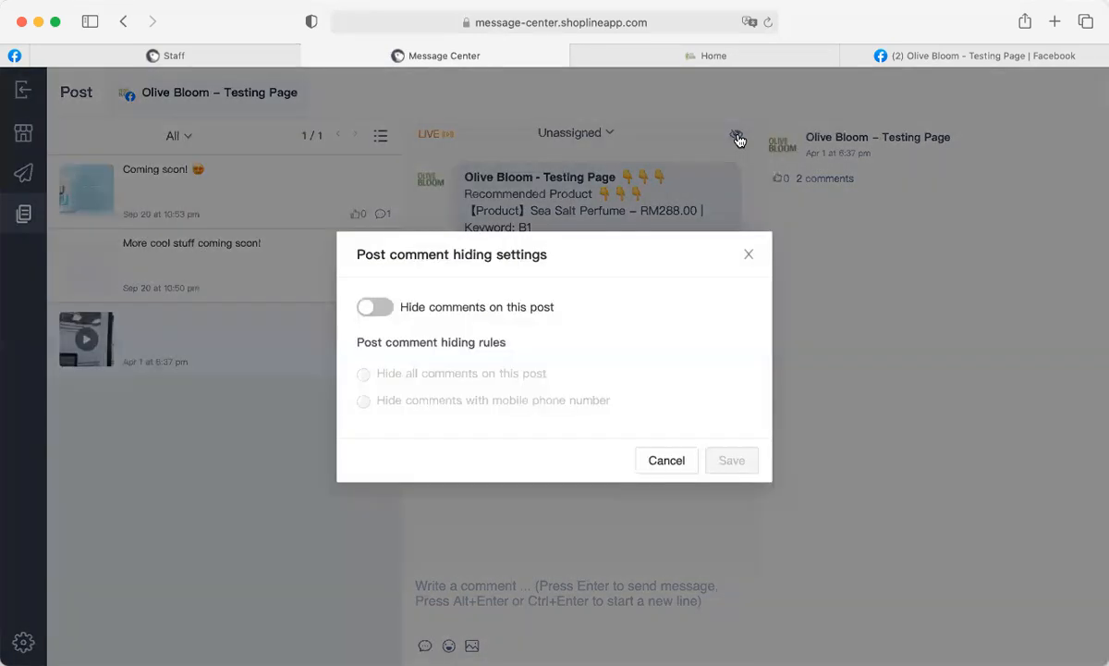
{"action": "left_click", "coordinate": [738, 139]}
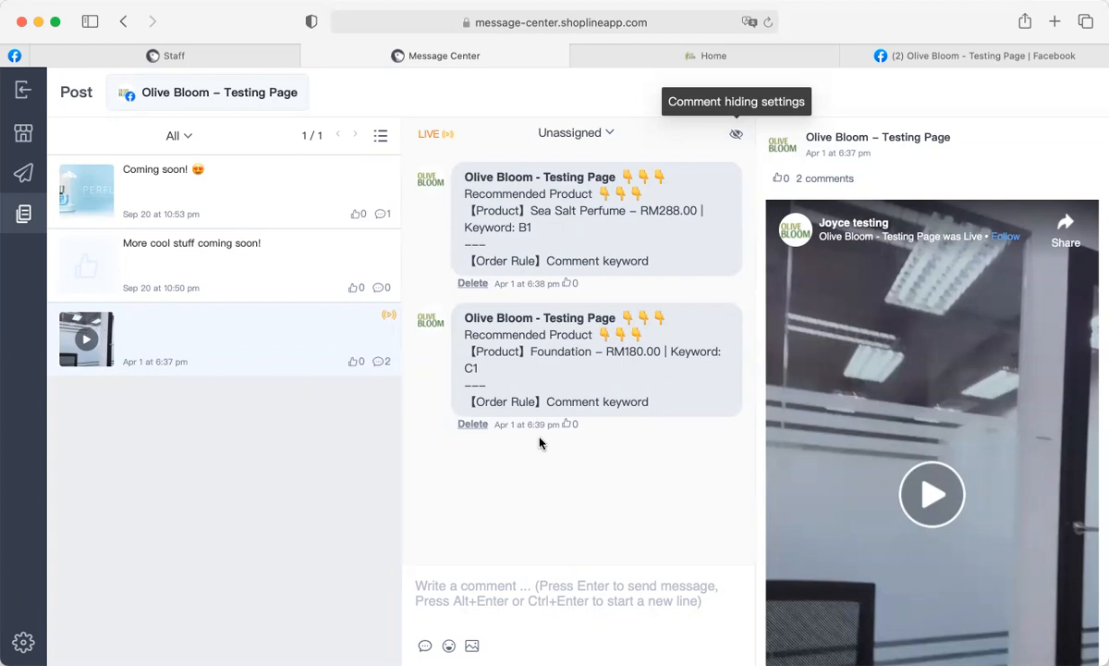
Open the Sep 20 'Coming soon!' perfume post to view its single 'wowowow' comment.
{"action": "scroll", "coordinate": [997, 406], "scroll_direction": "down", "scroll_amount": 3}
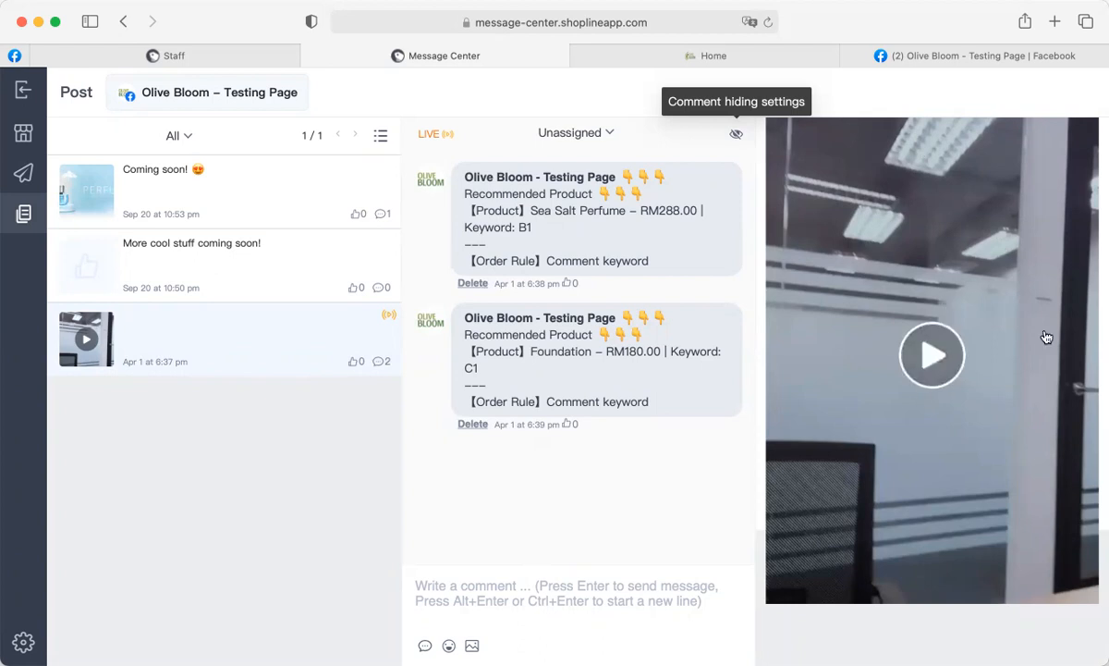
{"action": "scroll", "coordinate": [1035, 307], "scroll_direction": "up", "scroll_amount": 3}
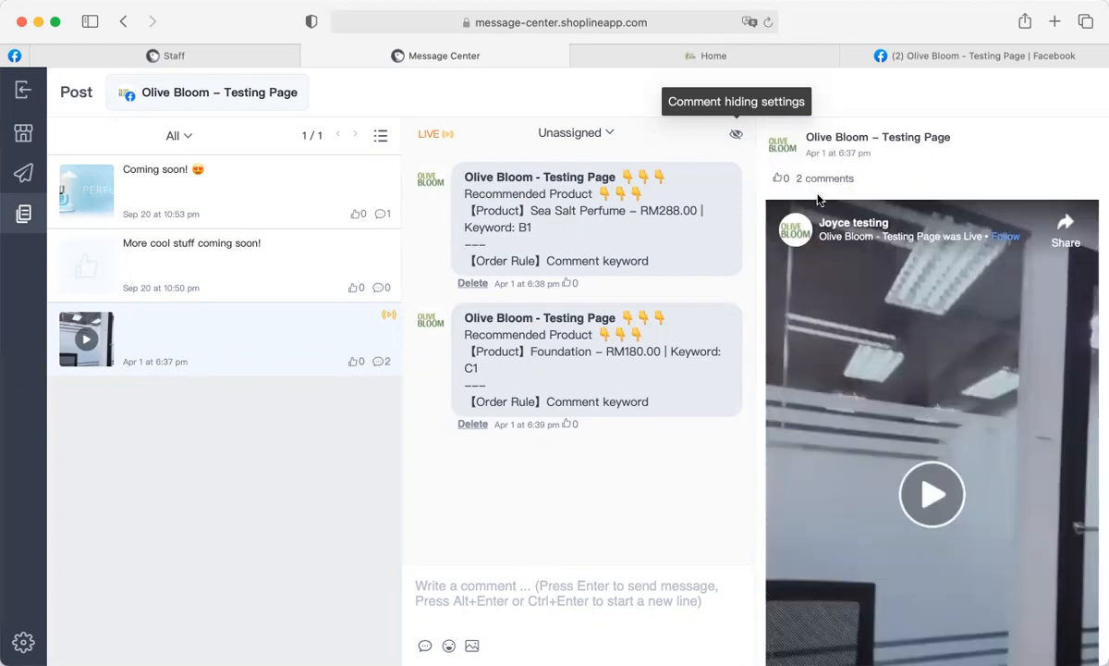
{"action": "scroll", "coordinate": [992, 442], "scroll_direction": "down", "scroll_amount": 3}
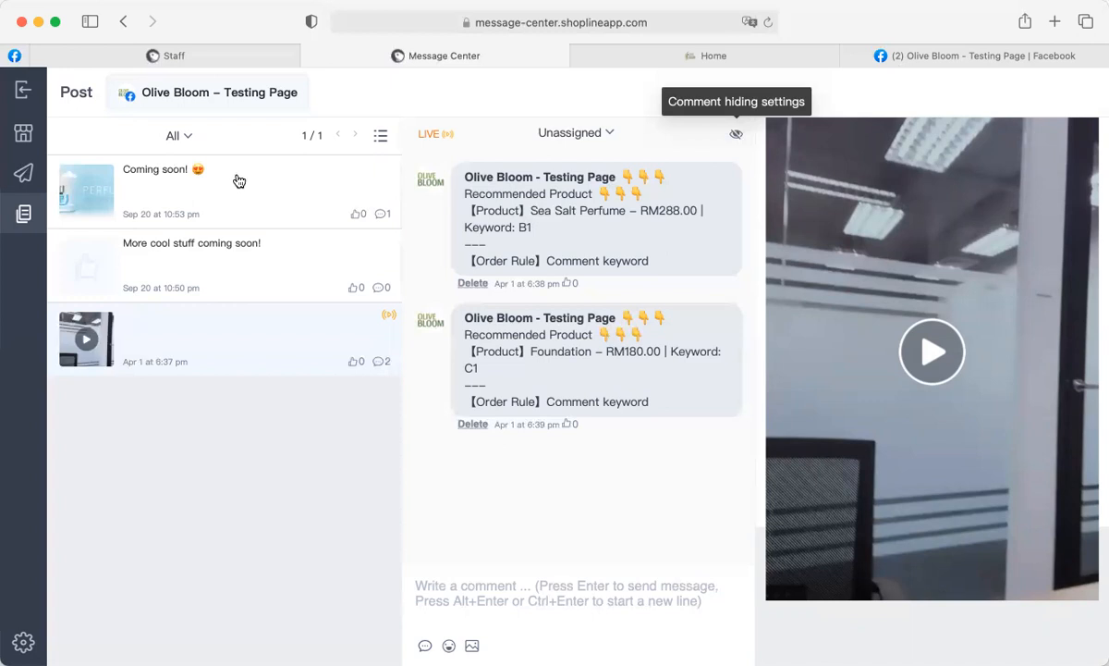
{"action": "left_click", "coordinate": [207, 175]}
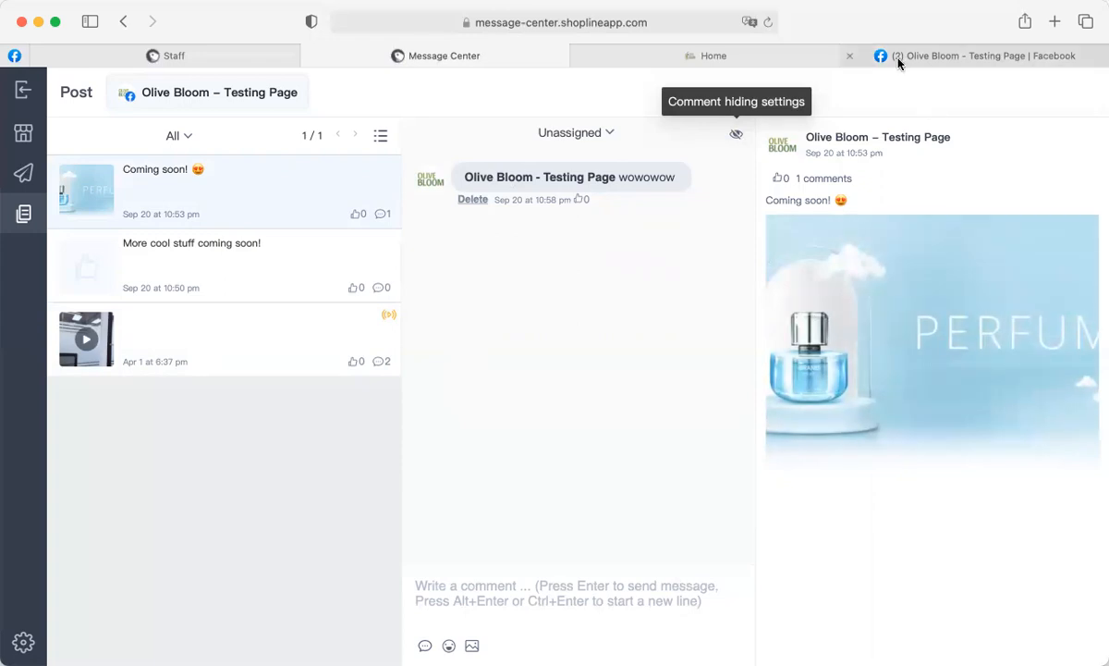
{"action": "mouse_move", "coordinate": [898, 61]}
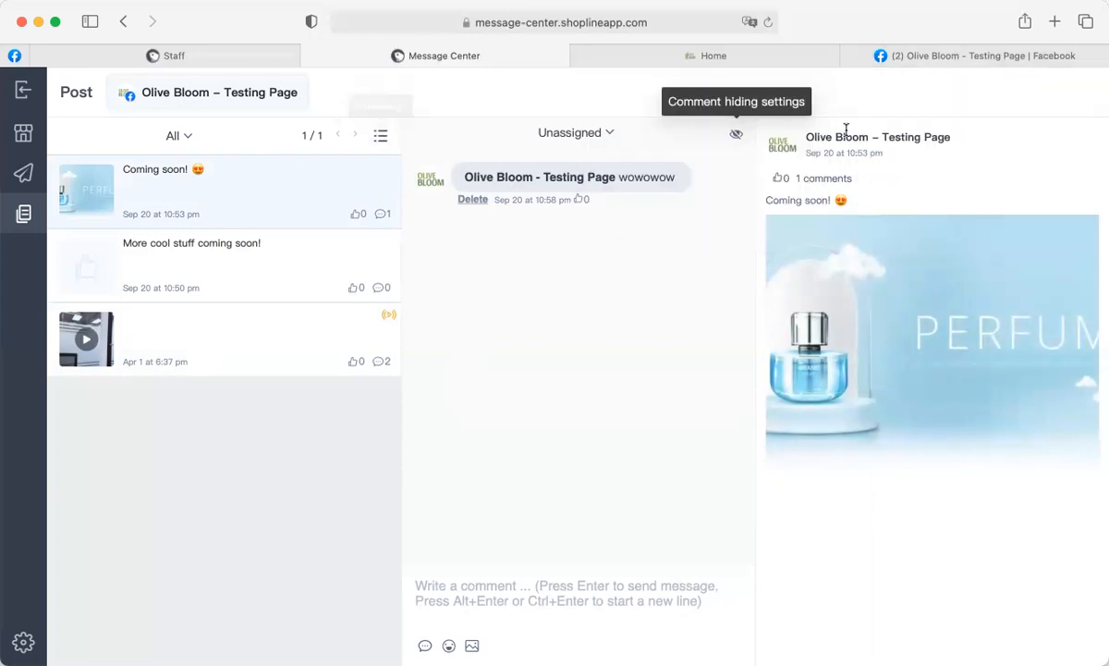
Publish a 'Testing Text Post' text post on the Olive Bloom - Testing Page in Facebook.
{"action": "left_click", "coordinate": [954, 59]}
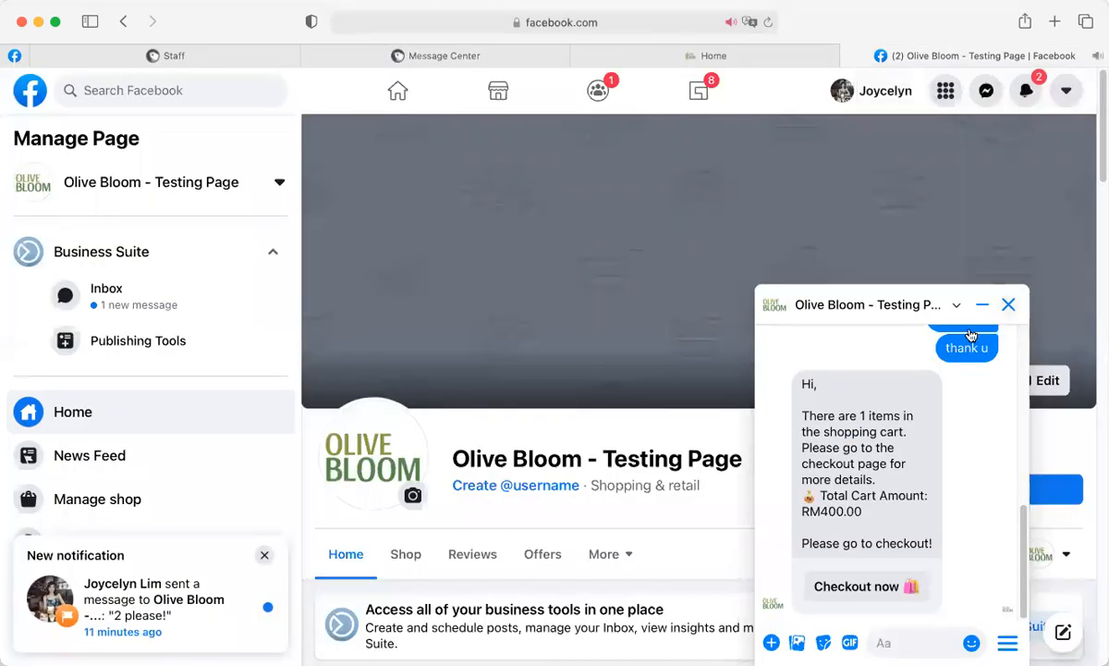
{"action": "scroll", "coordinate": [767, 419], "scroll_direction": "down", "scroll_amount": 10}
{"action": "scroll", "coordinate": [767, 420], "scroll_direction": "up", "scroll_amount": 9}
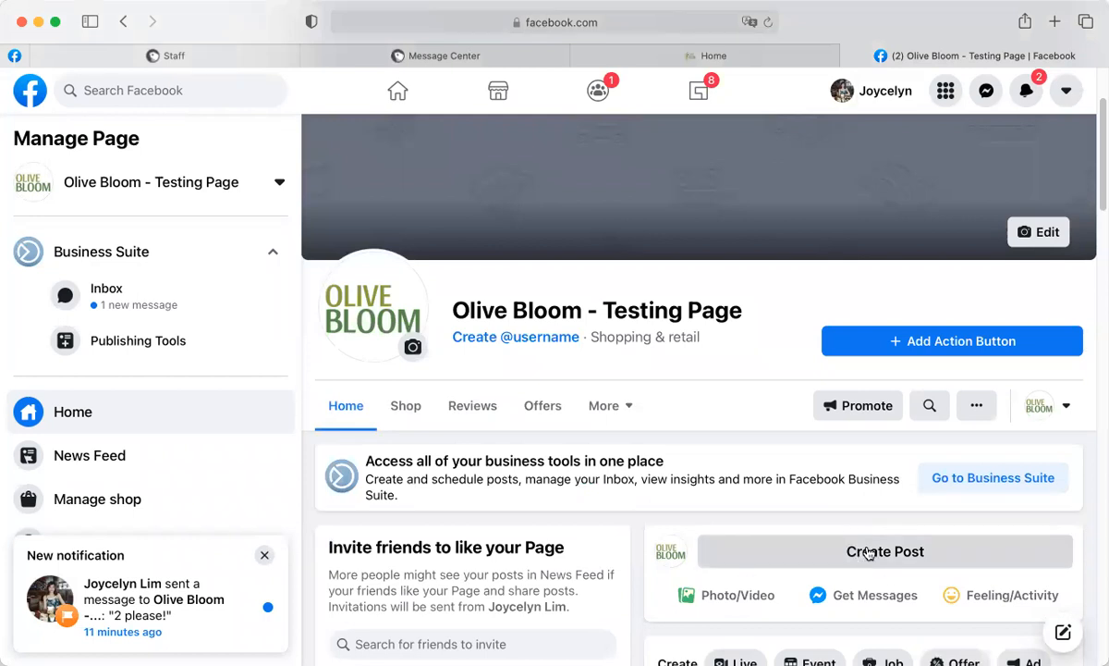
{"action": "left_click", "coordinate": [784, 535]}
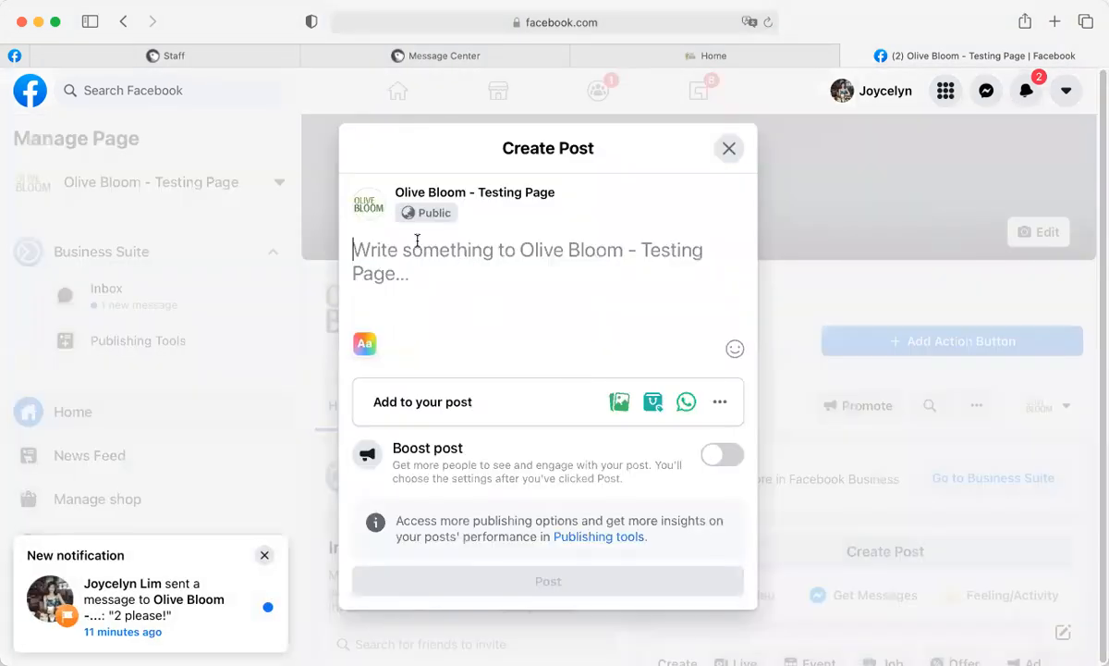
{"action": "type", "text": "Test"}
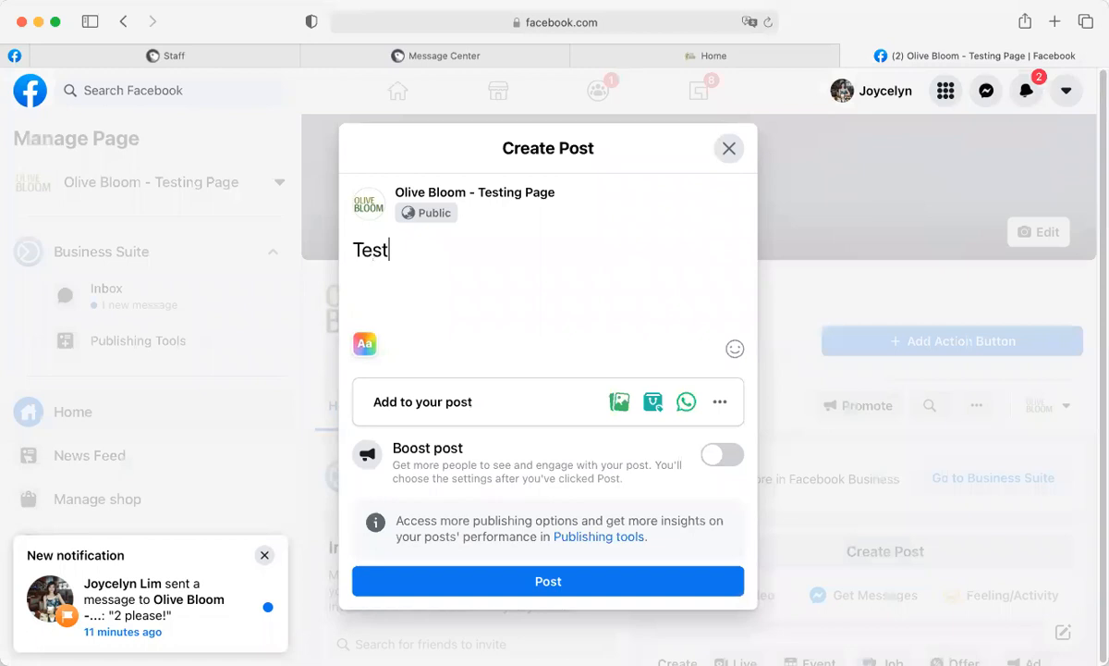
{"action": "type", "text": "ing Pos"}
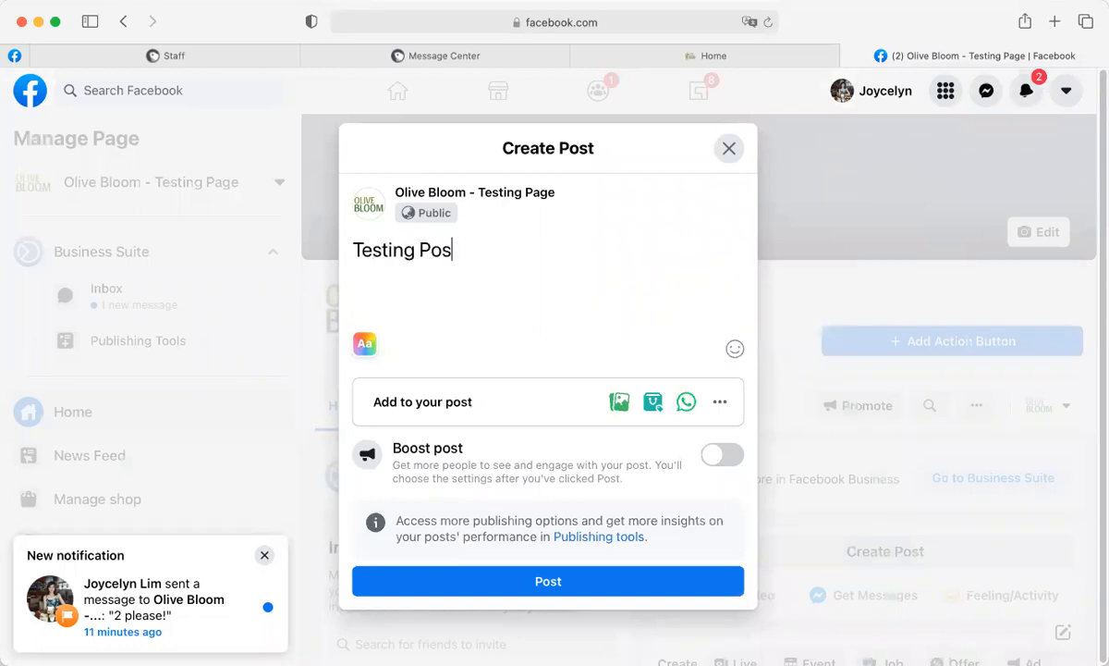
{"action": "type", "text": "tText"}
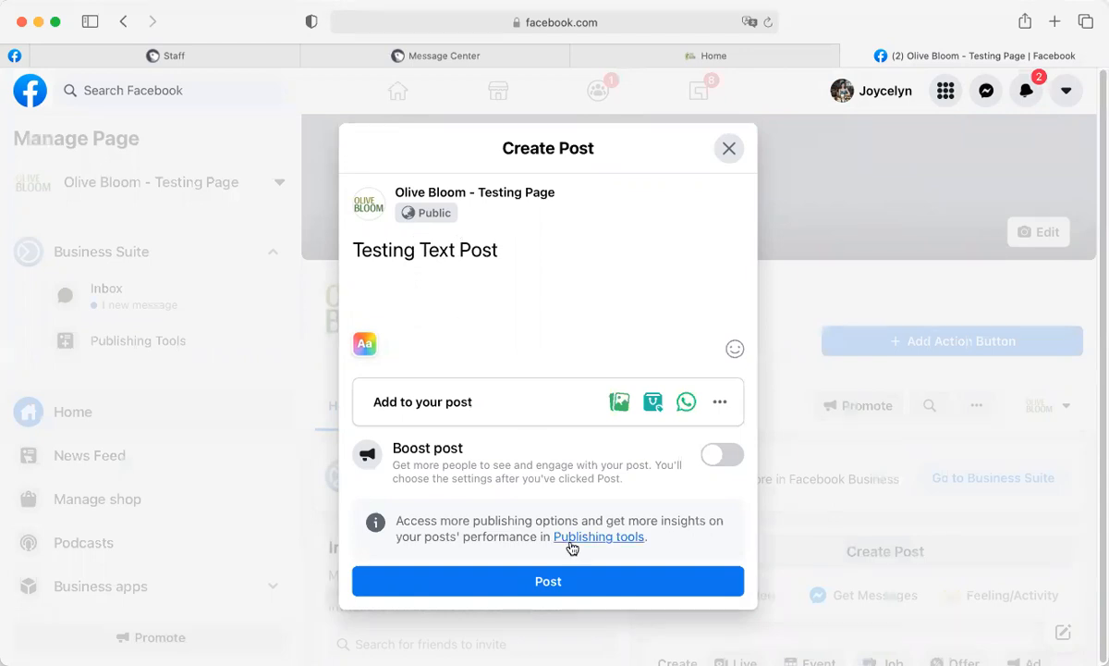
{"action": "left_click", "coordinate": [541, 583]}
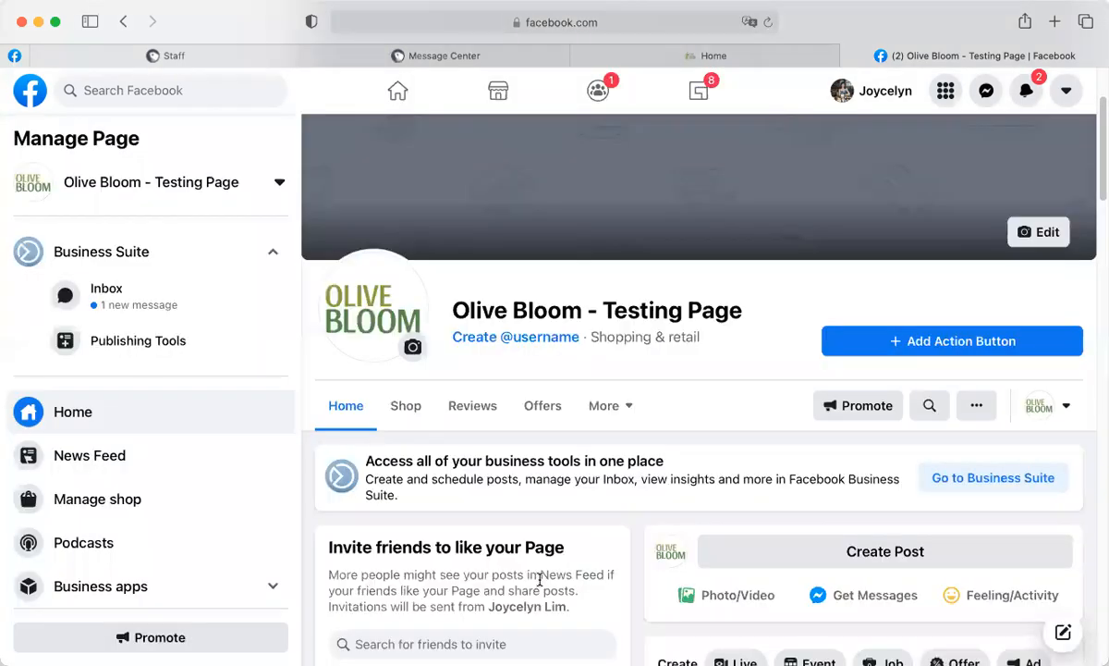
{"action": "scroll", "coordinate": [859, 319], "scroll_direction": "down", "scroll_amount": 10}
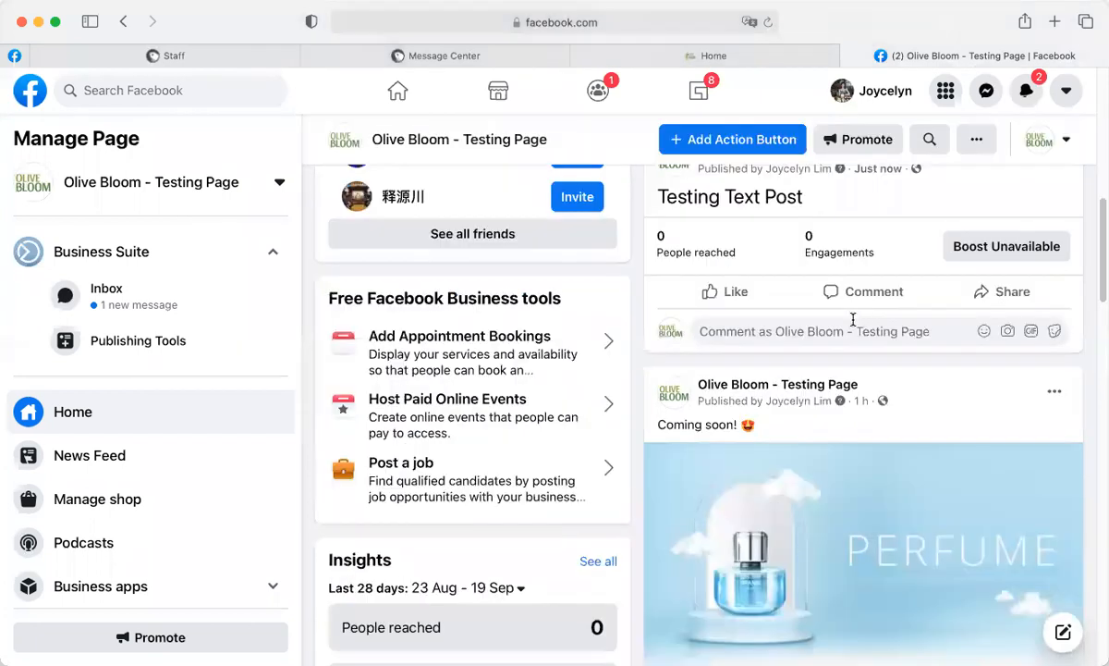
{"action": "scroll", "coordinate": [749, 360], "scroll_direction": "up", "scroll_amount": 5}
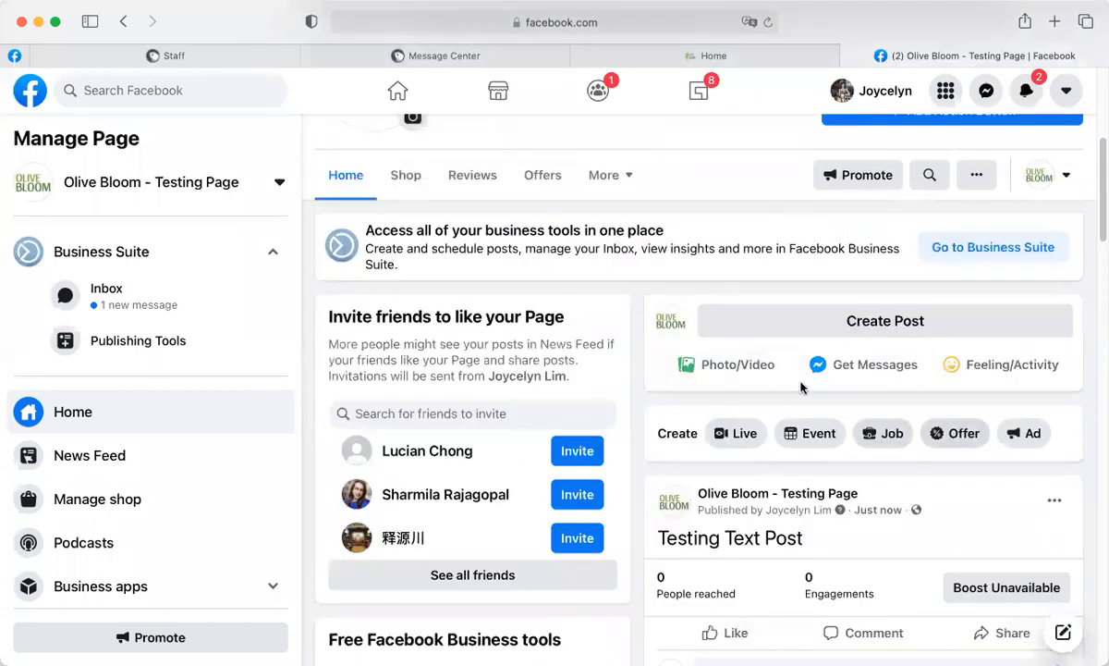
{"action": "scroll", "coordinate": [805, 388], "scroll_direction": "down", "scroll_amount": 3}
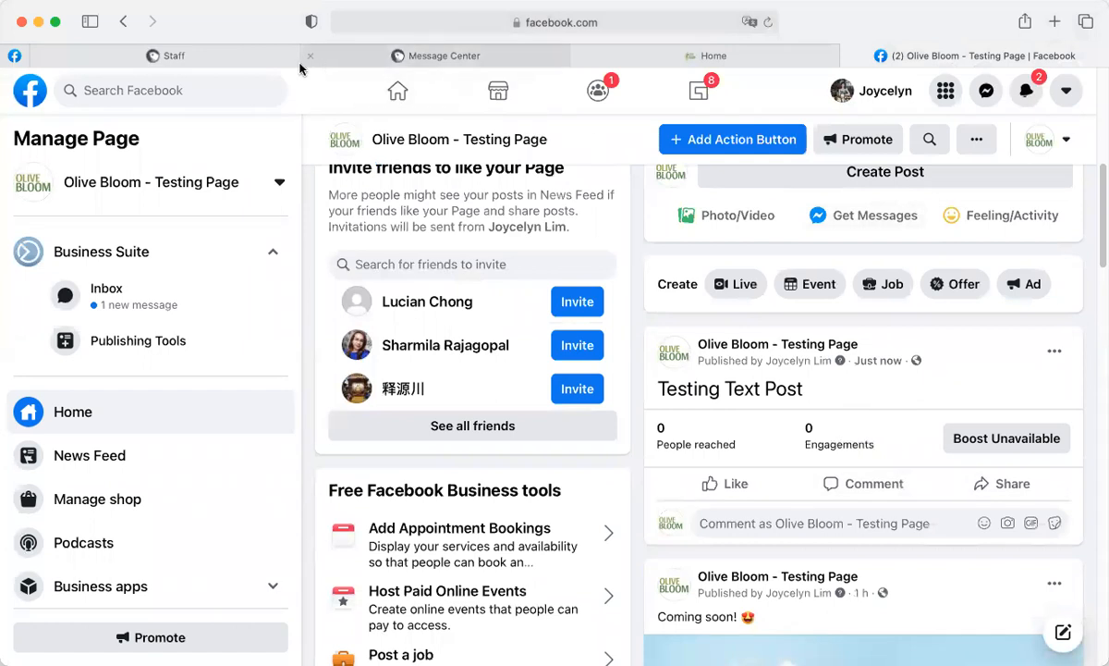
Back in Message Center, open the newly synced 'Testing Text Post' (12:13 am), which has 0 comments.
{"action": "left_click", "coordinate": [360, 58]}
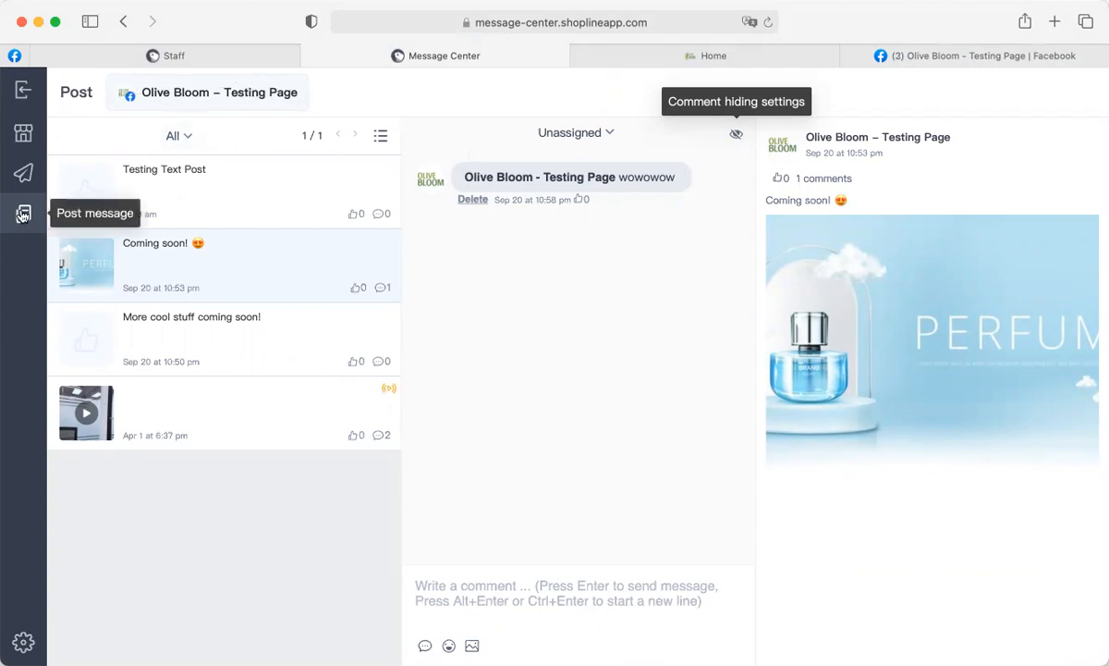
{"action": "left_click", "coordinate": [210, 187]}
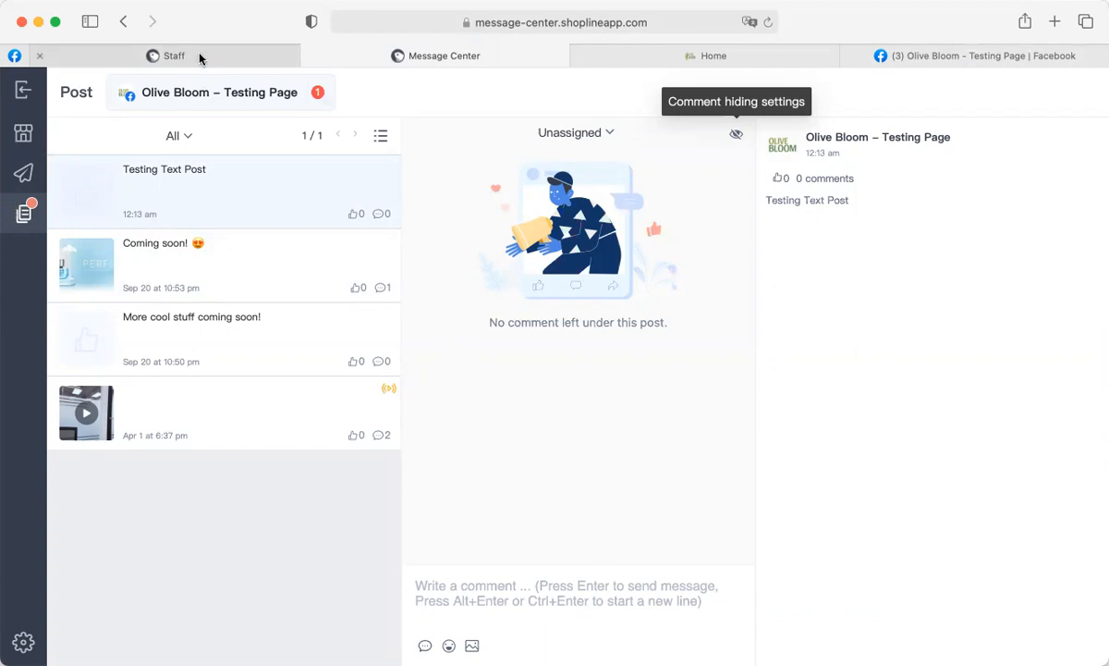
{"action": "mouse_move", "coordinate": [199, 57]}
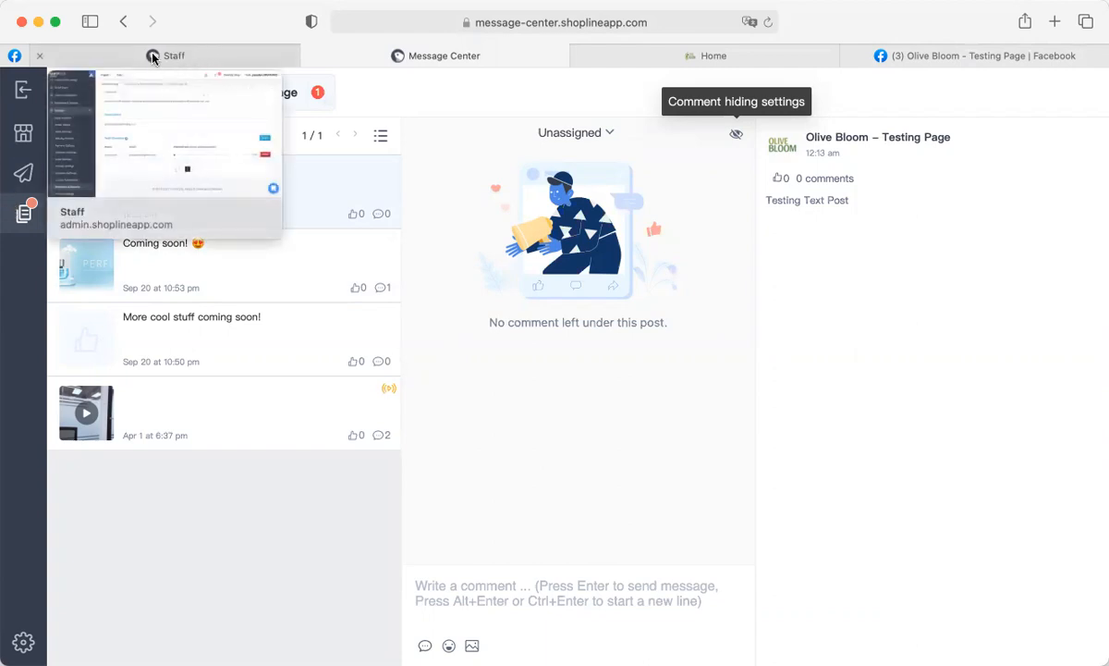
Return to SHOPLINE admin and look over the Olive Bloom storefront.
{"action": "left_click", "coordinate": [14, 99]}
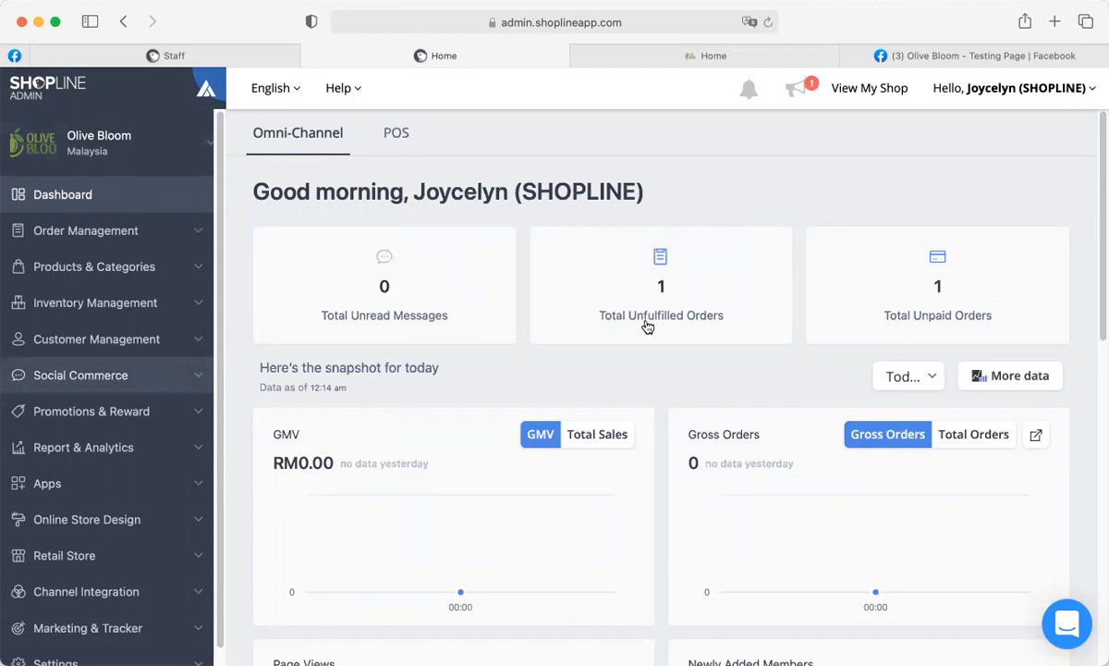
{"action": "scroll", "coordinate": [832, 305], "scroll_direction": "down", "scroll_amount": 1}
{"action": "left_click", "coordinate": [784, 57]}
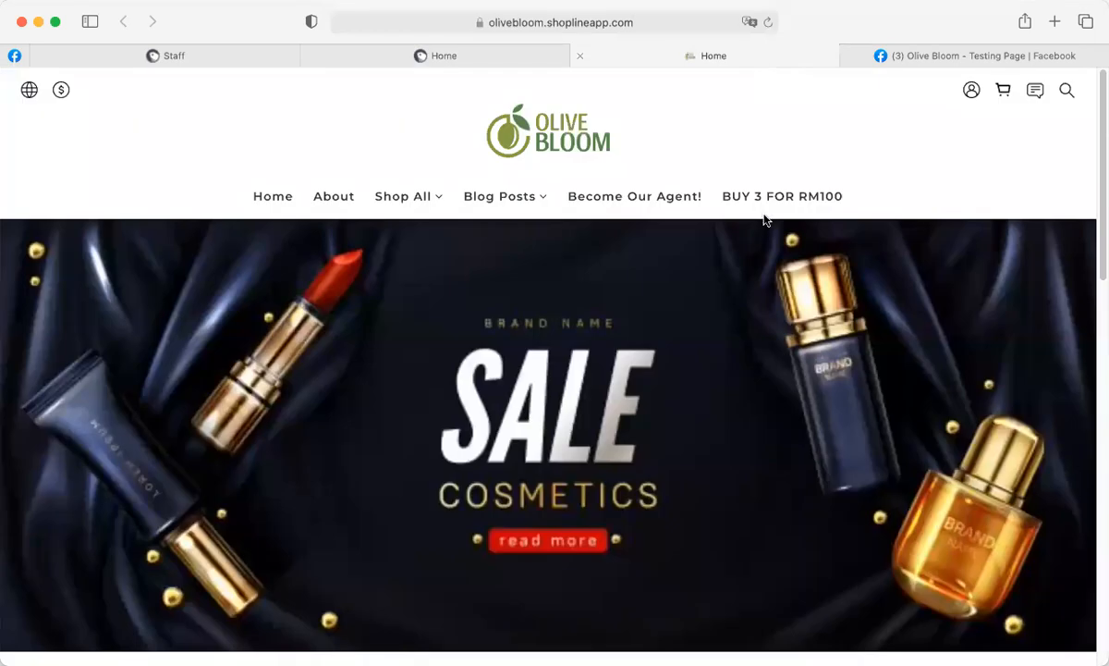
{"action": "scroll", "coordinate": [541, 380], "scroll_direction": "down", "scroll_amount": 12}
{"action": "scroll", "coordinate": [693, 352], "scroll_direction": "up", "scroll_amount": 12}
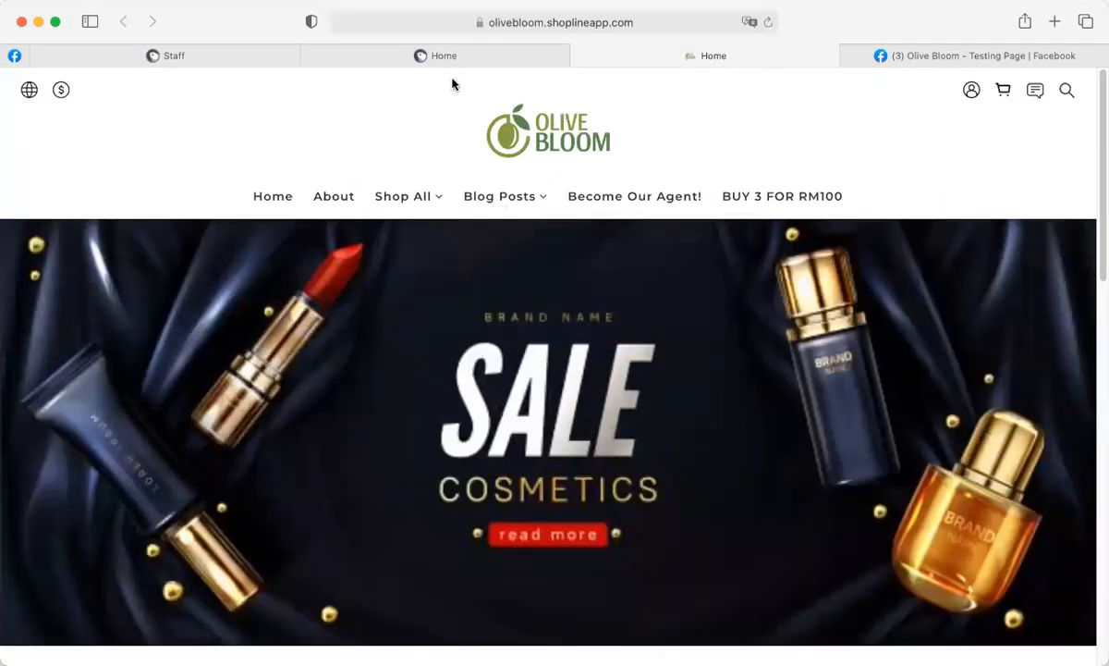
Close the staff accounts tab, leaving the Dashboard with 1 unfulfilled and 1 unpaid order.
{"action": "mouse_move", "coordinate": [348, 59]}
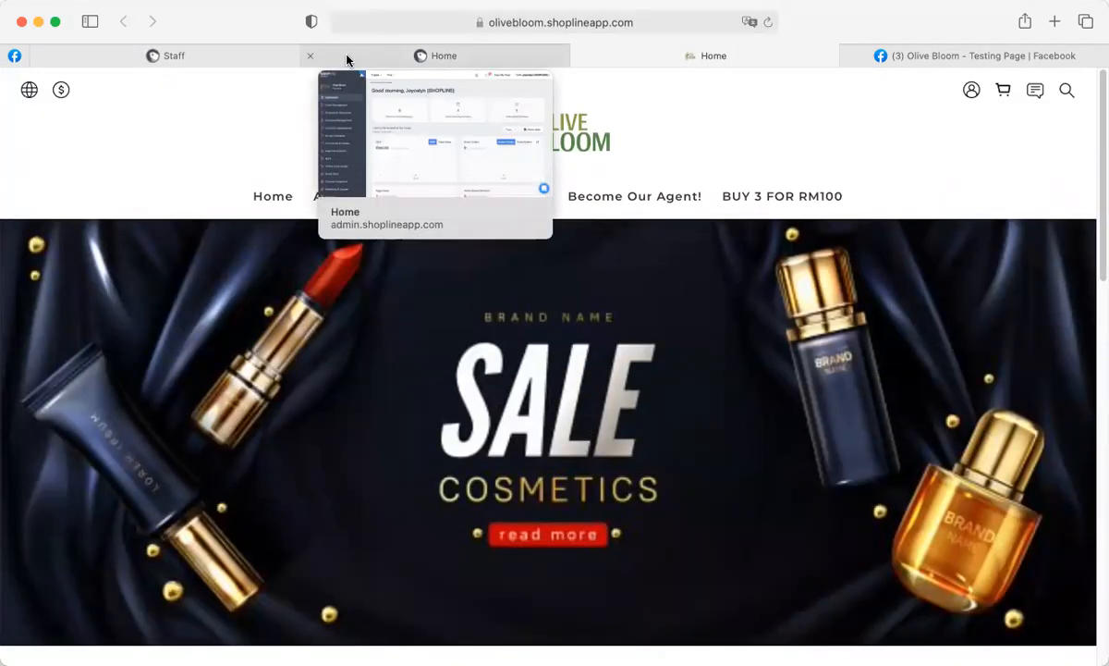
{"action": "left_click", "coordinate": [223, 57]}
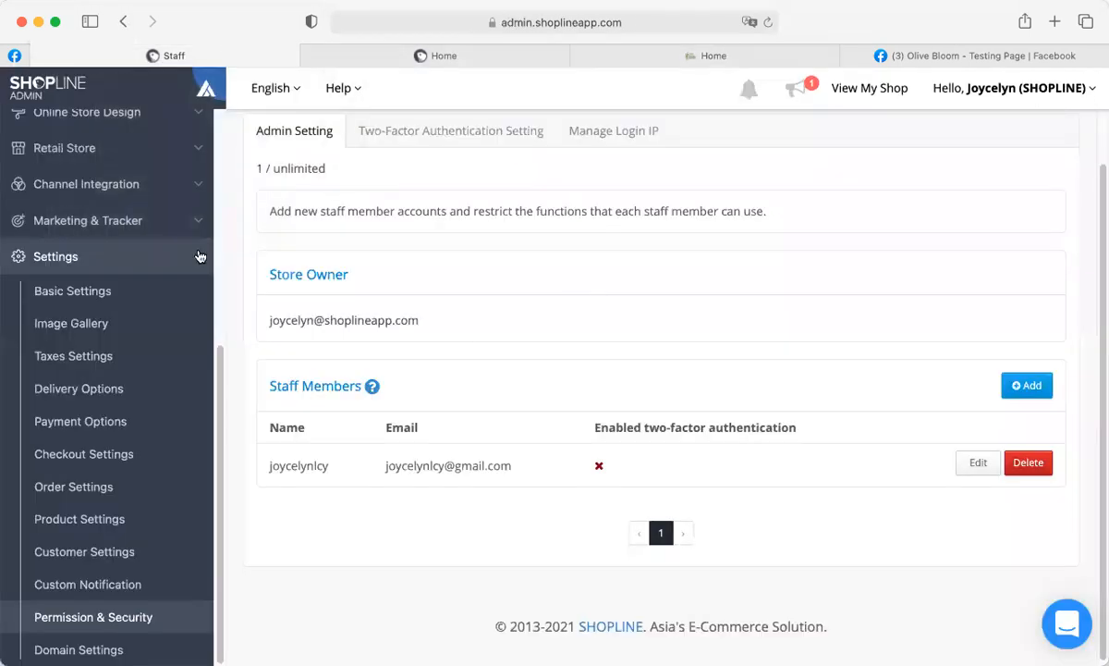
{"action": "scroll", "coordinate": [65, 239], "scroll_direction": "up", "scroll_amount": 5}
{"action": "left_click", "coordinate": [363, 54]}
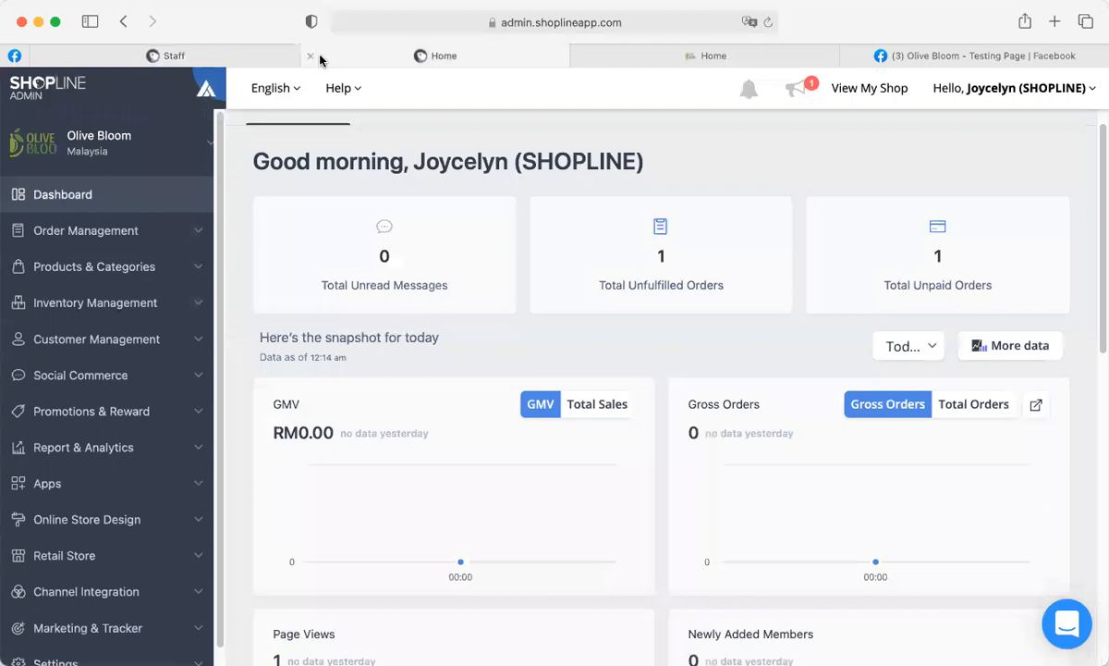
{"action": "left_click", "coordinate": [38, 59]}
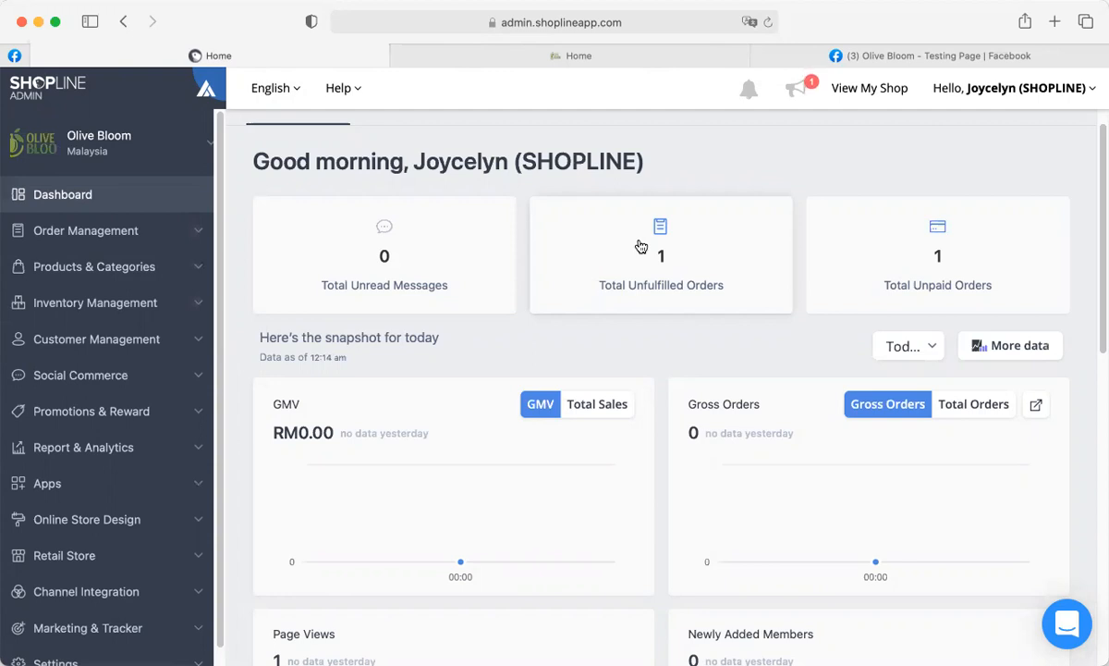
{"action": "scroll", "coordinate": [763, 397], "scroll_direction": "down", "scroll_amount": 1}
{"action": "scroll", "coordinate": [481, 382], "scroll_direction": "down", "scroll_amount": 2}
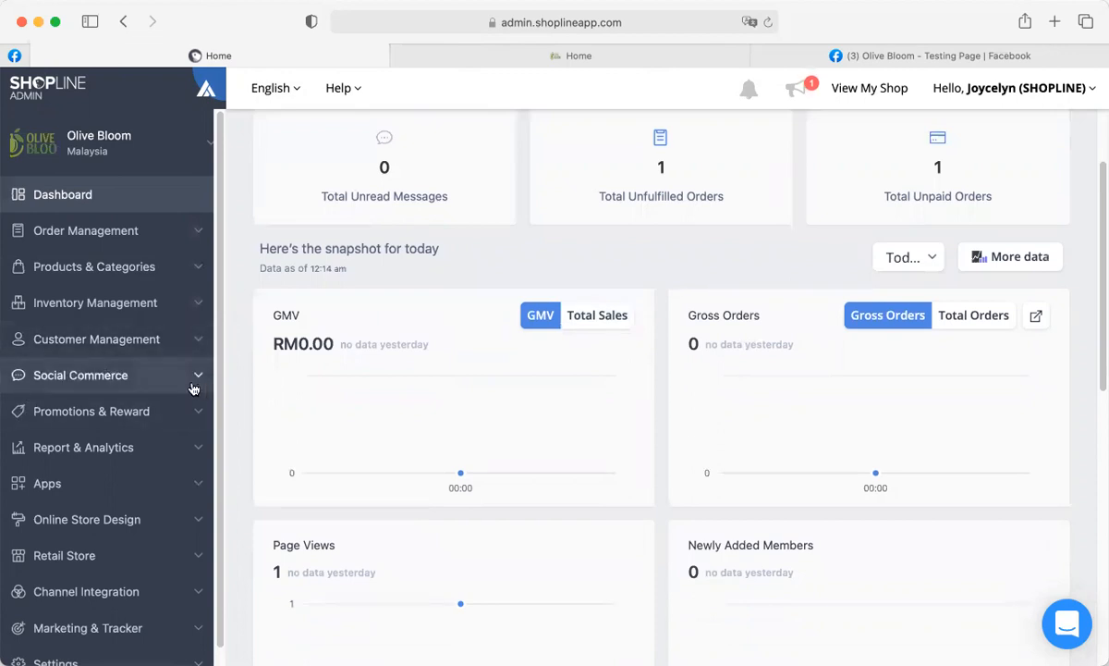
{"action": "scroll", "coordinate": [180, 416], "scroll_direction": "down", "scroll_amount": 1}
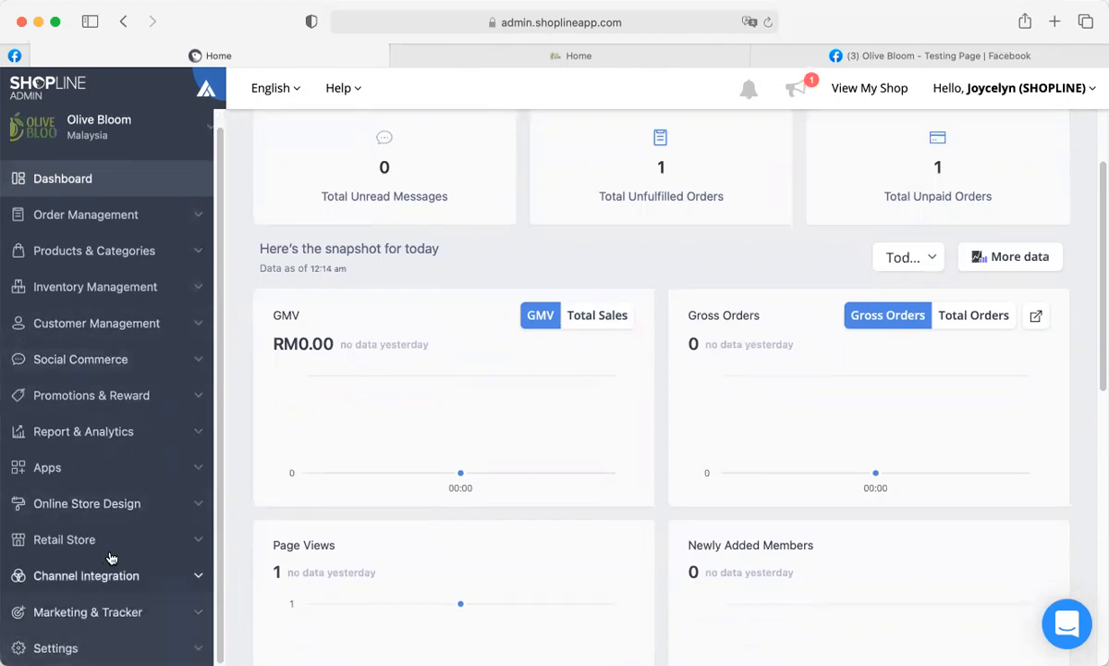
Create a Social Commerce manual order for the matching test member and open the Select Product list.
{"action": "left_click", "coordinate": [127, 360]}
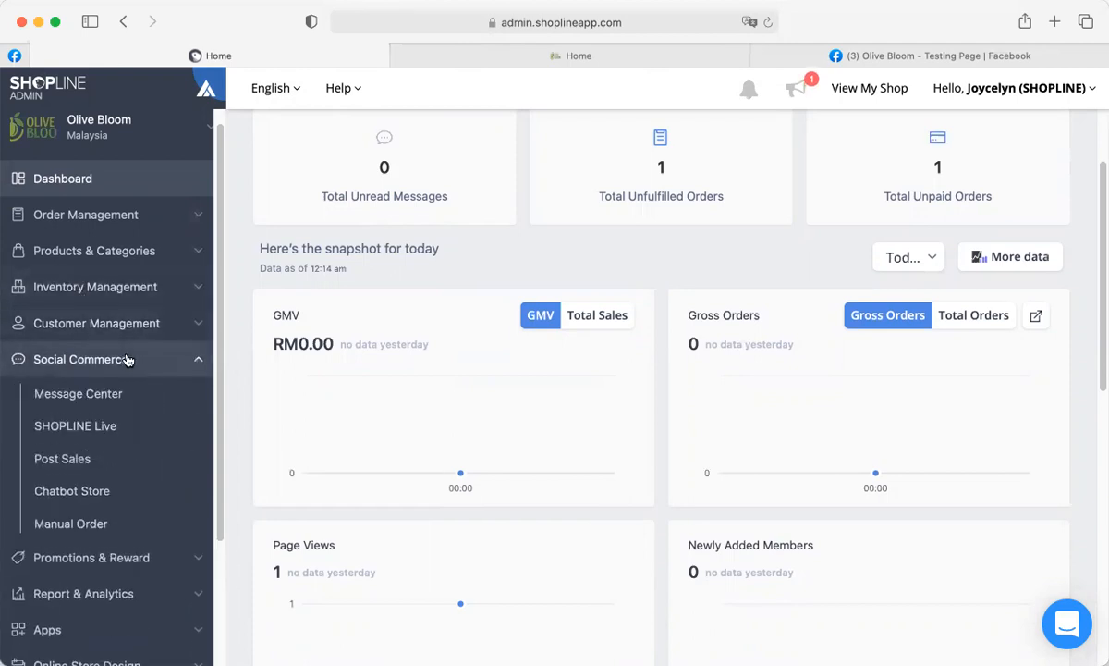
{"action": "left_click", "coordinate": [82, 532]}
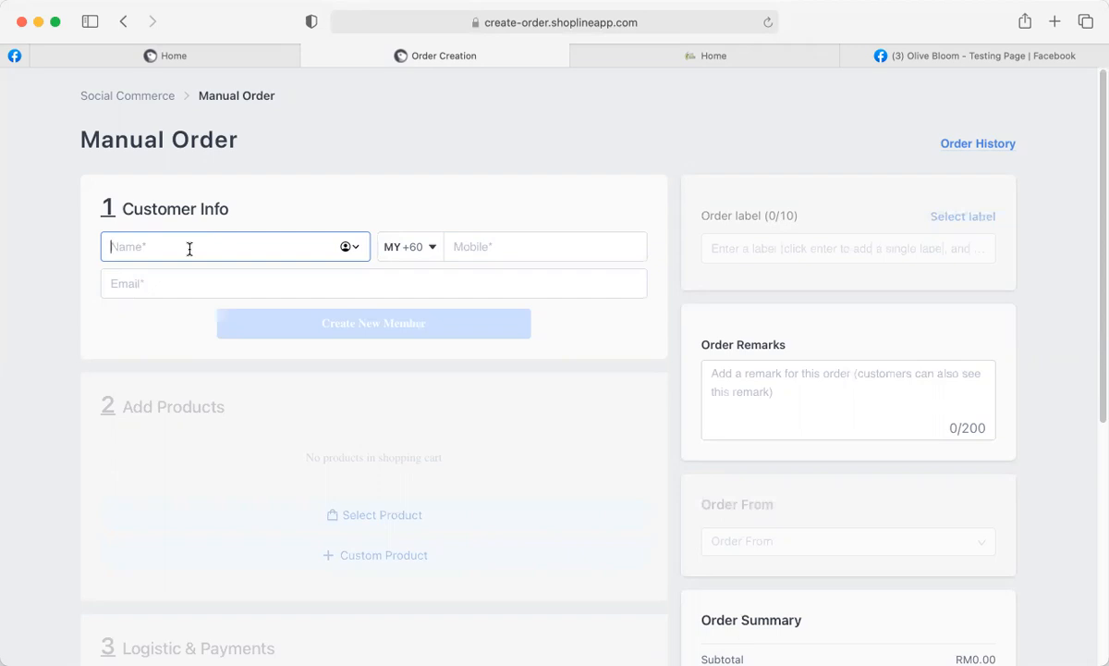
{"action": "type", "text": "Joyce"}
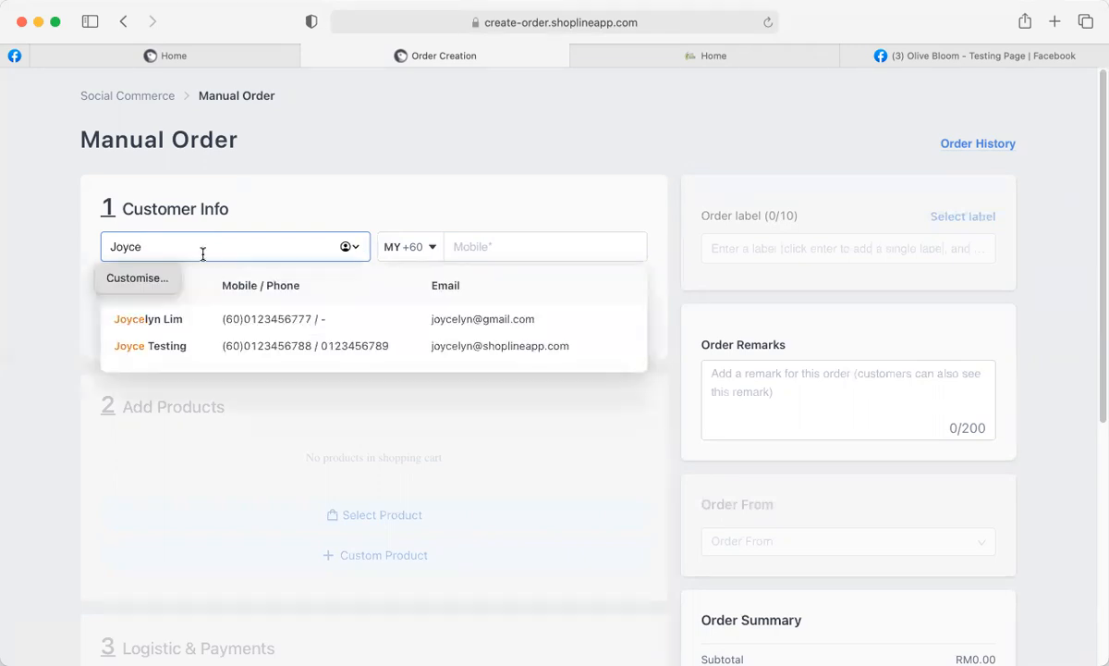
{"action": "left_click", "coordinate": [282, 349]}
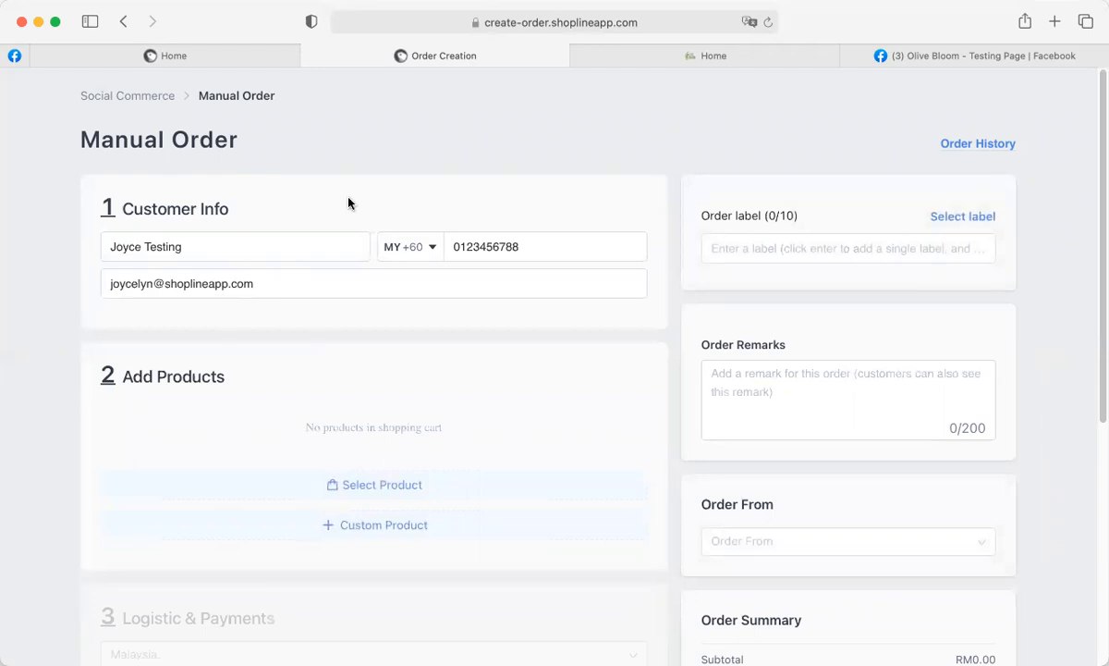
{"action": "scroll", "coordinate": [353, 366], "scroll_direction": "down", "scroll_amount": 5}
{"action": "scroll", "coordinate": [352, 366], "scroll_direction": "up", "scroll_amount": 4}
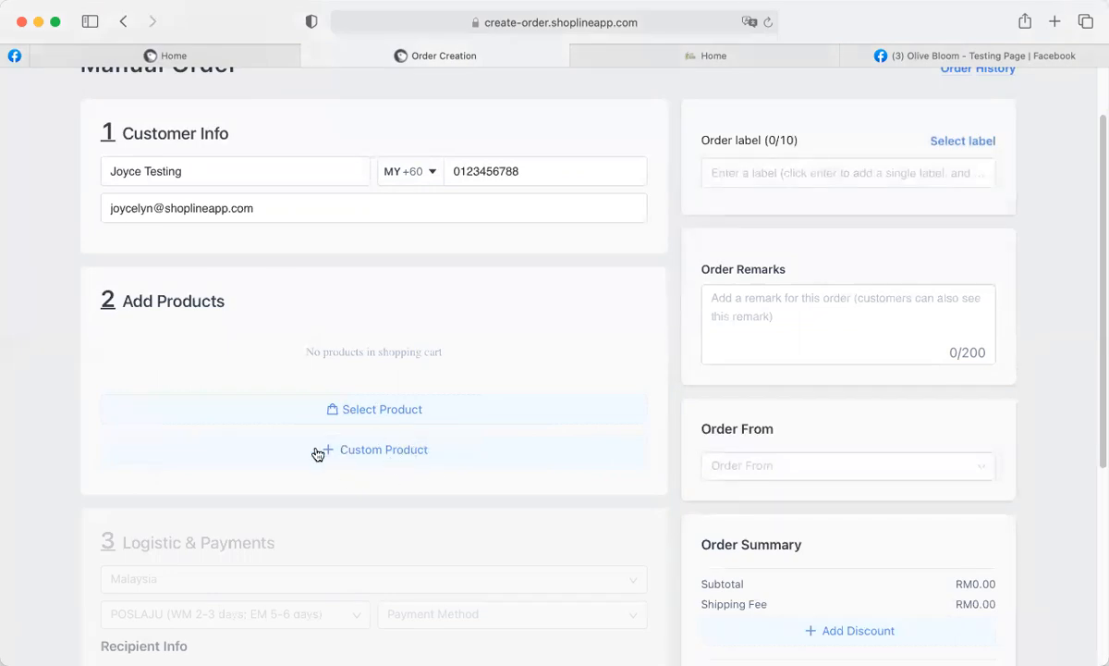
{"action": "scroll", "coordinate": [266, 417], "scroll_direction": "up", "scroll_amount": 1}
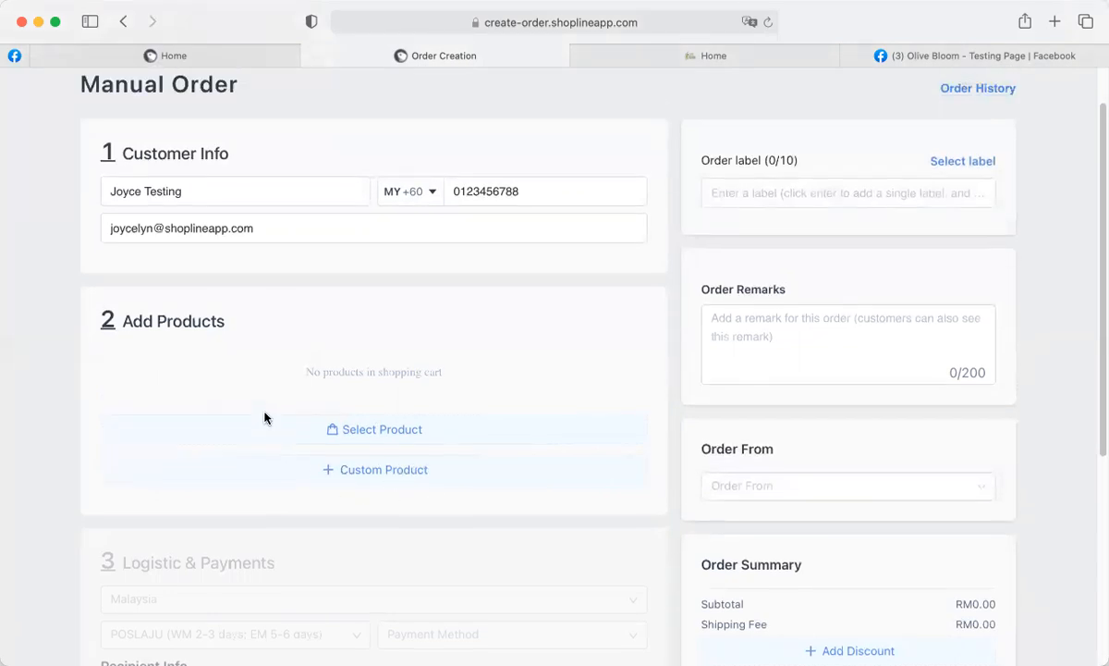
{"action": "left_click", "coordinate": [369, 434]}
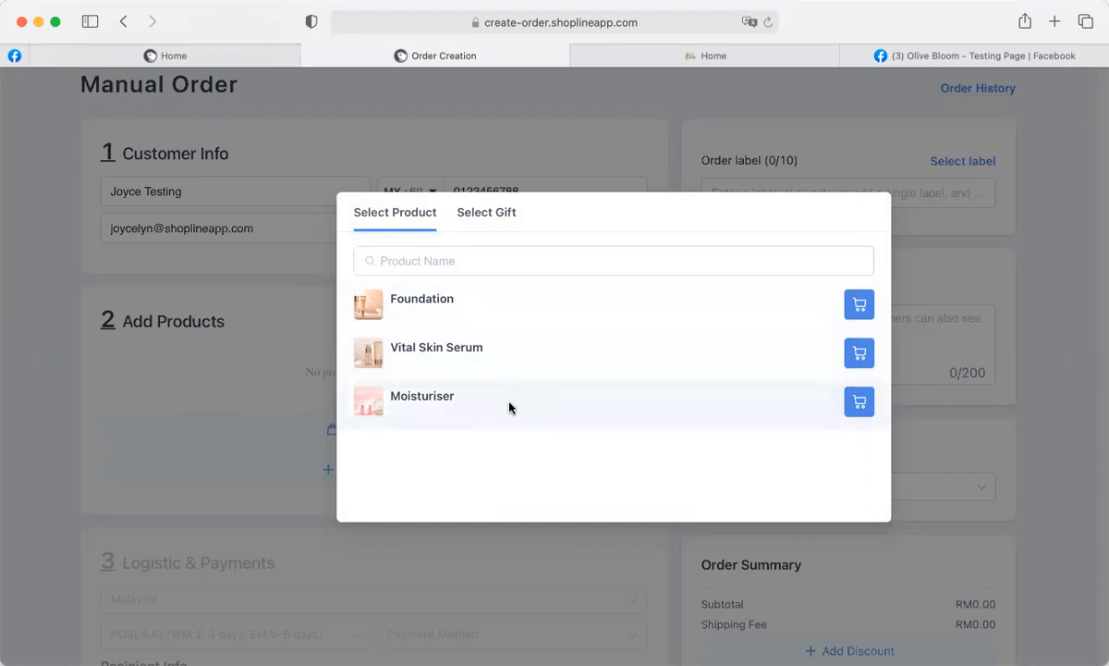
Add one Foundation at RM180.00 to the order after checking the free gift options.
{"action": "left_click", "coordinate": [411, 264]}
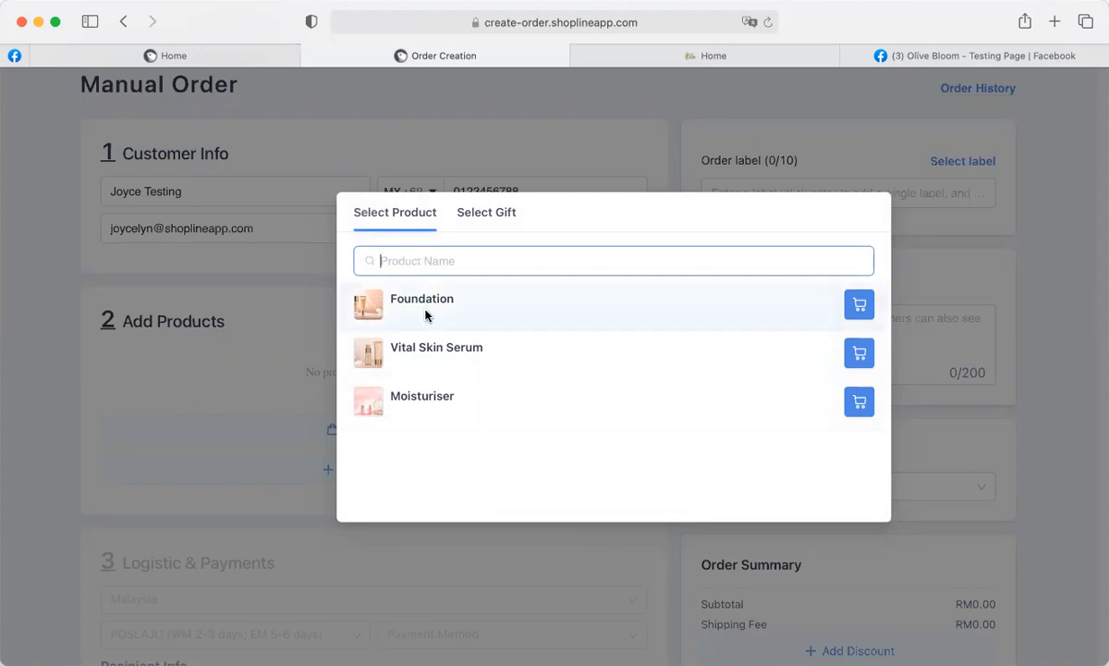
{"action": "left_click", "coordinate": [857, 309]}
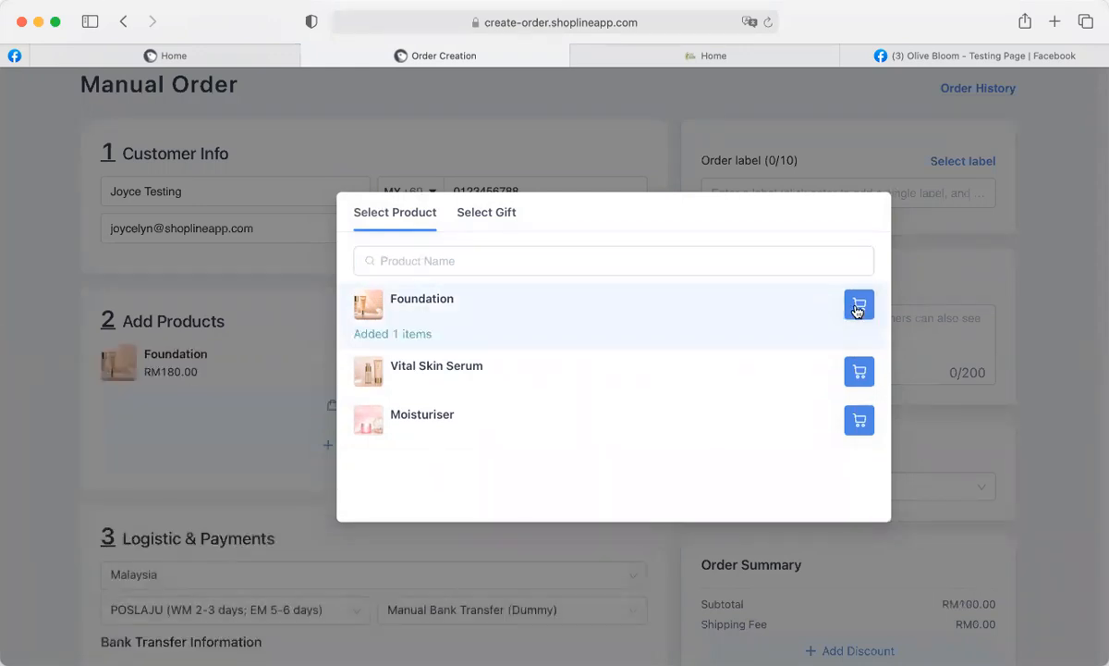
{"action": "left_click", "coordinate": [490, 213]}
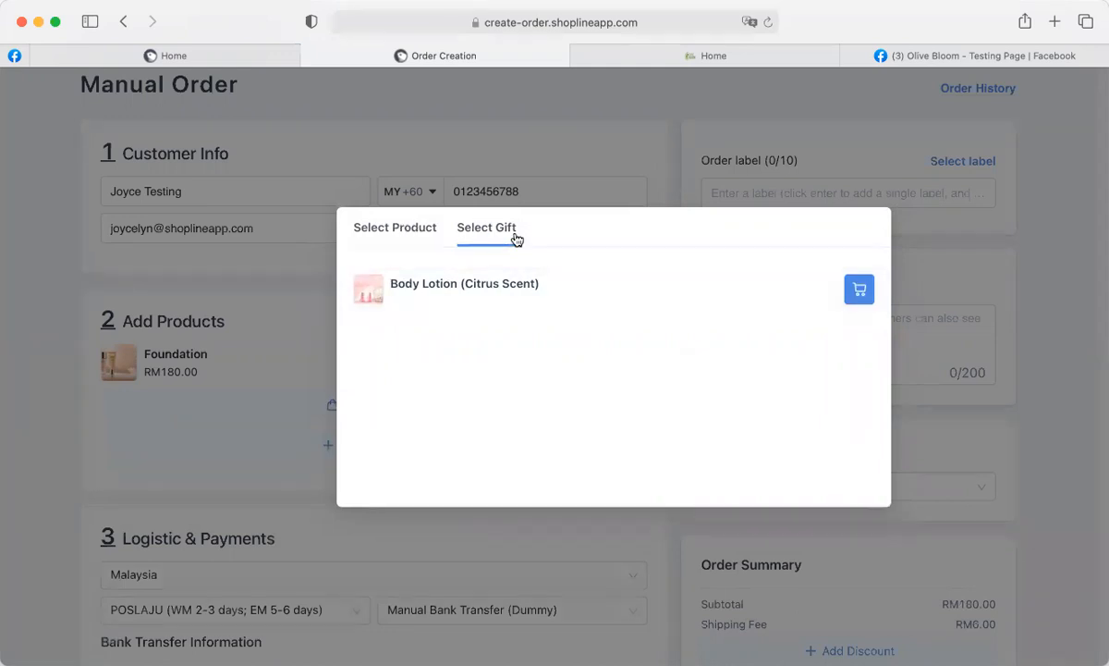
{"action": "left_click", "coordinate": [204, 56]}
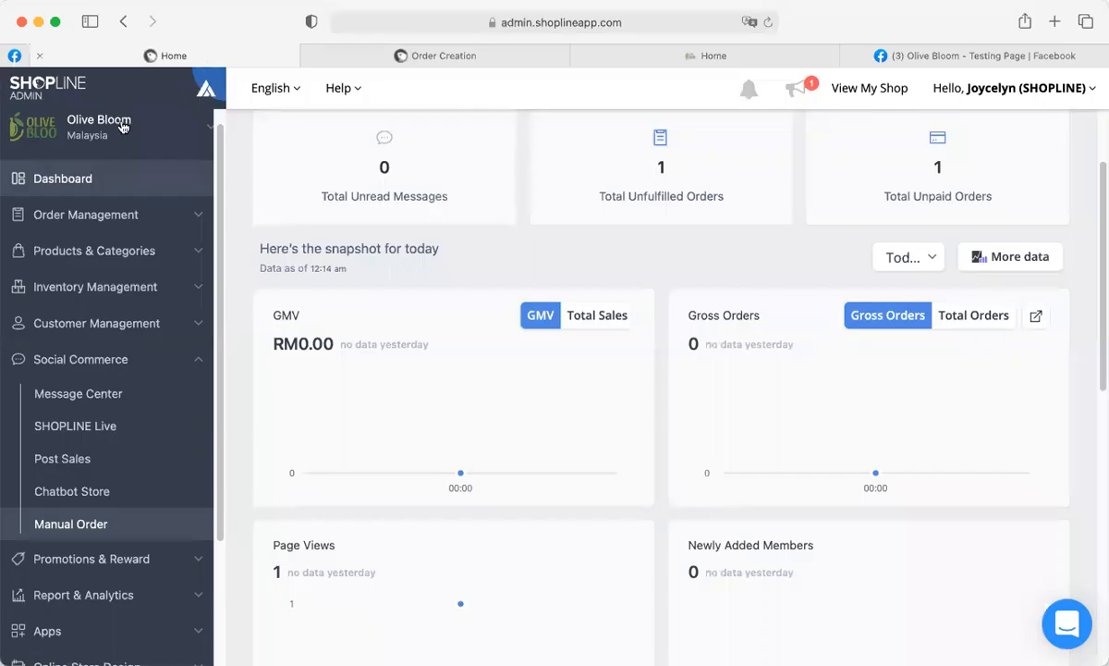
{"action": "left_click", "coordinate": [93, 251]}
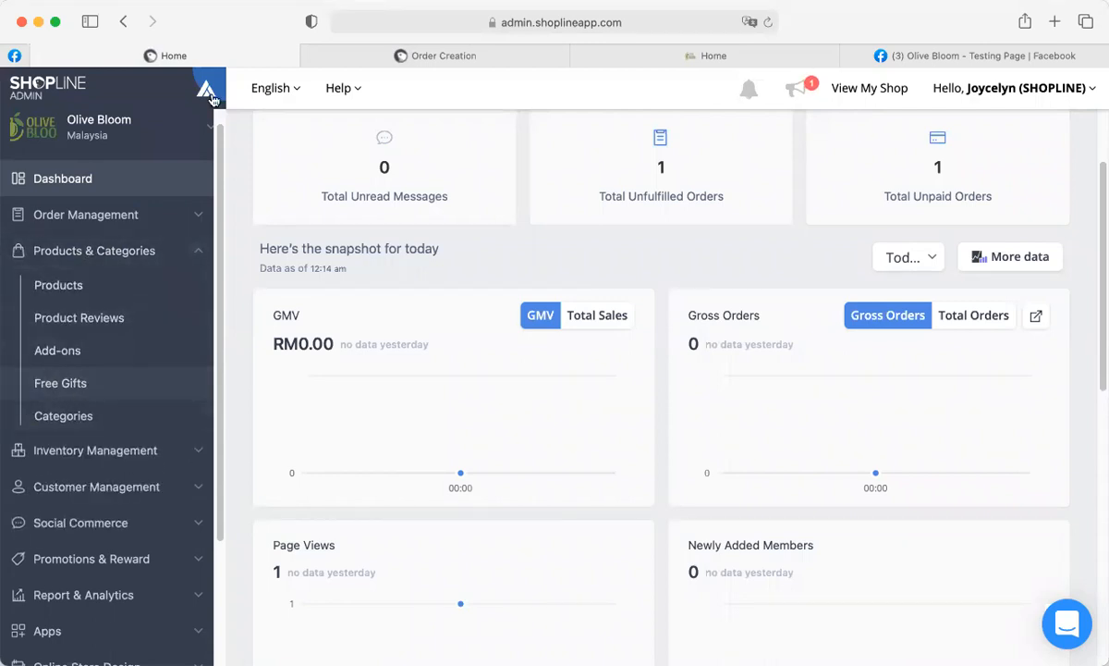
{"action": "left_click", "coordinate": [334, 55]}
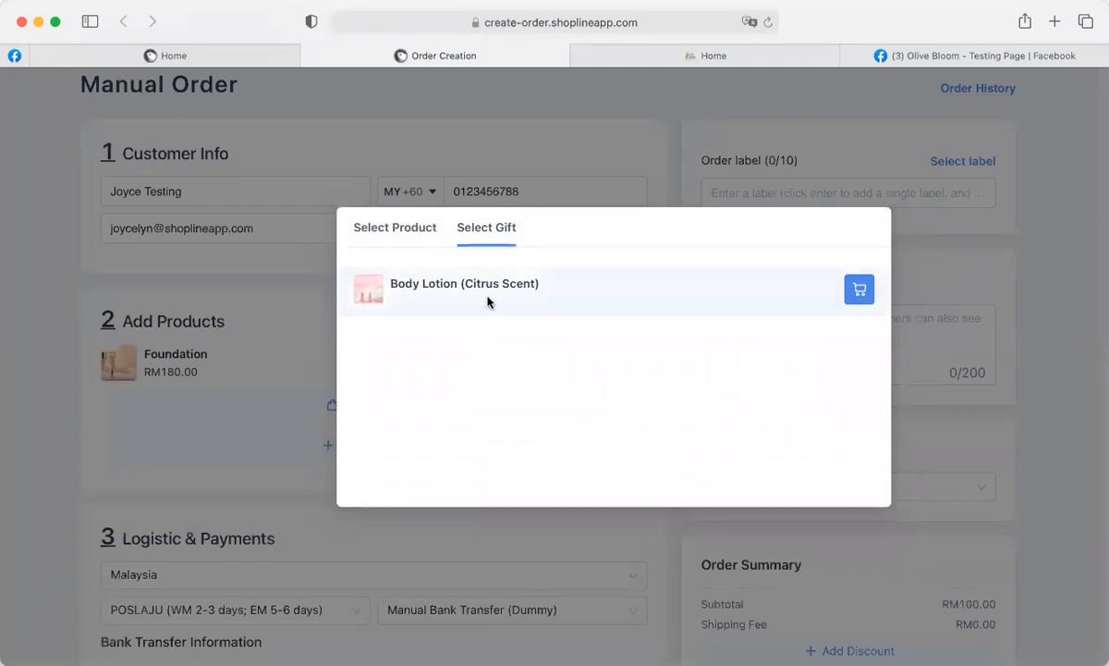
{"action": "left_click", "coordinate": [409, 231]}
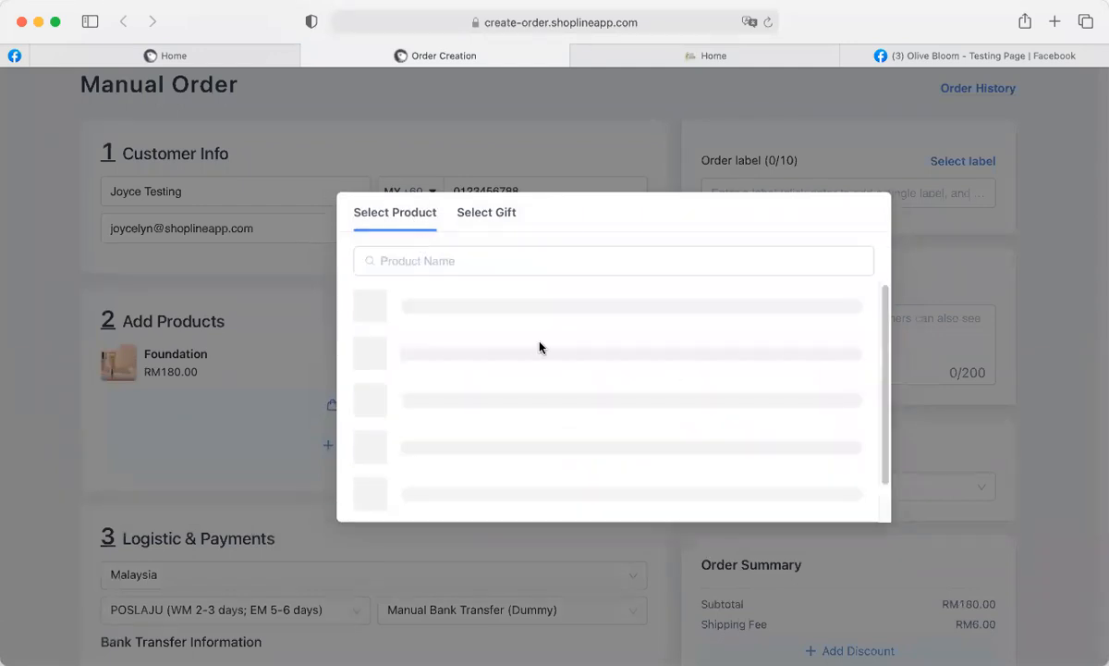
{"action": "left_click", "coordinate": [532, 551]}
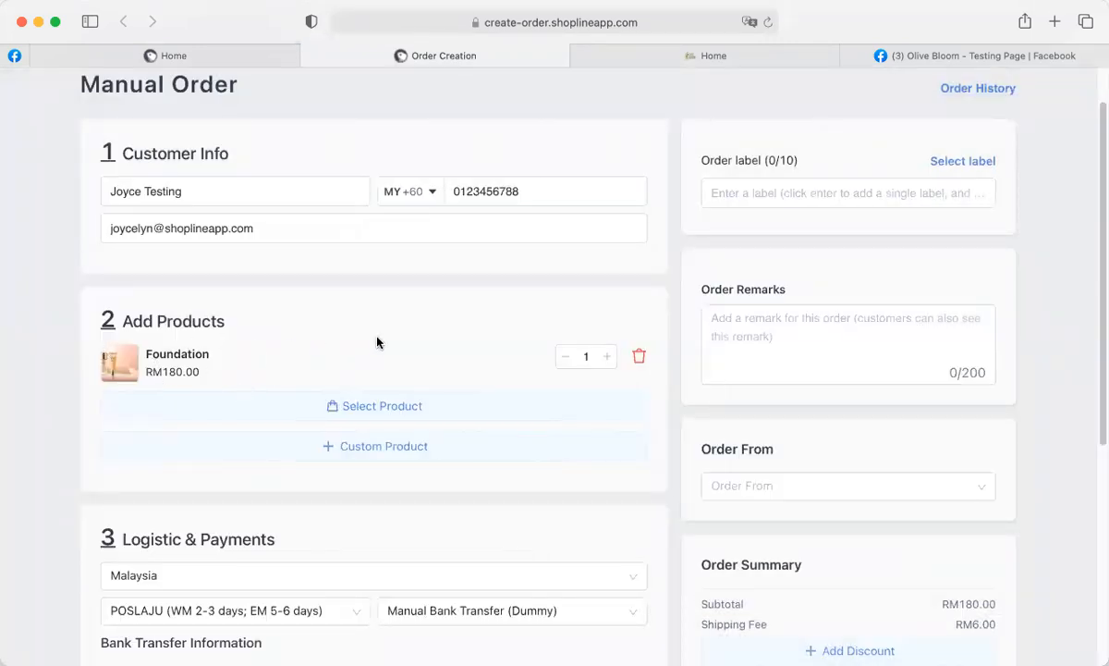
Create a custom product named 'Sunscreen (Limited Edition)' priced at RM300.
{"action": "left_click", "coordinate": [374, 451]}
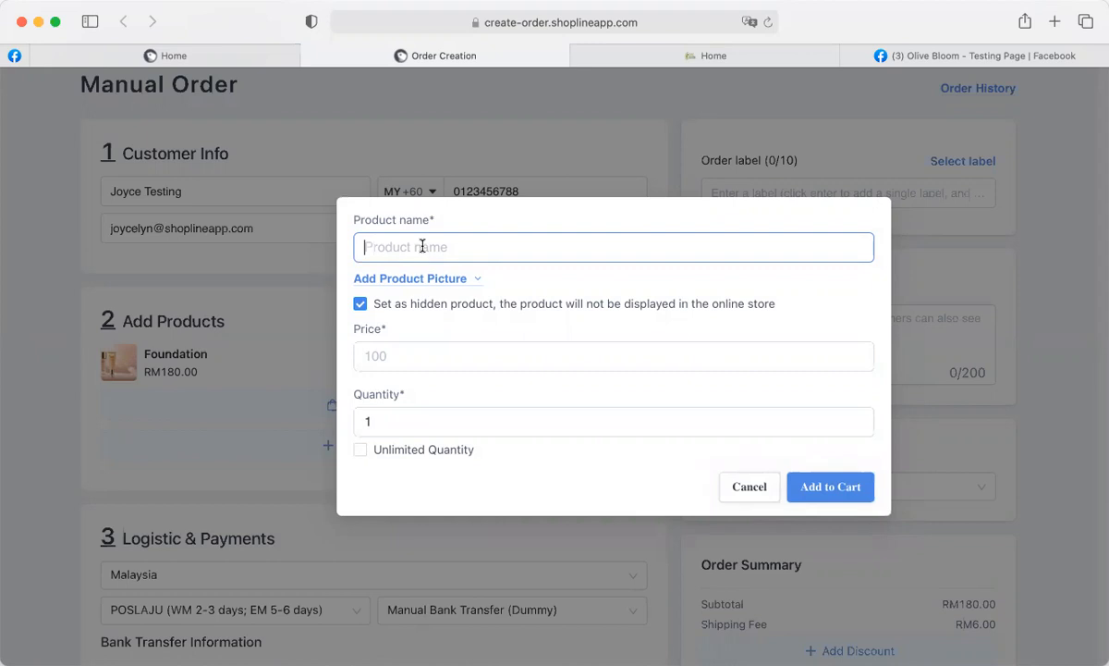
{"action": "type", "text": "Sunscreen"}
{"action": "type", "text": "(Limited "}
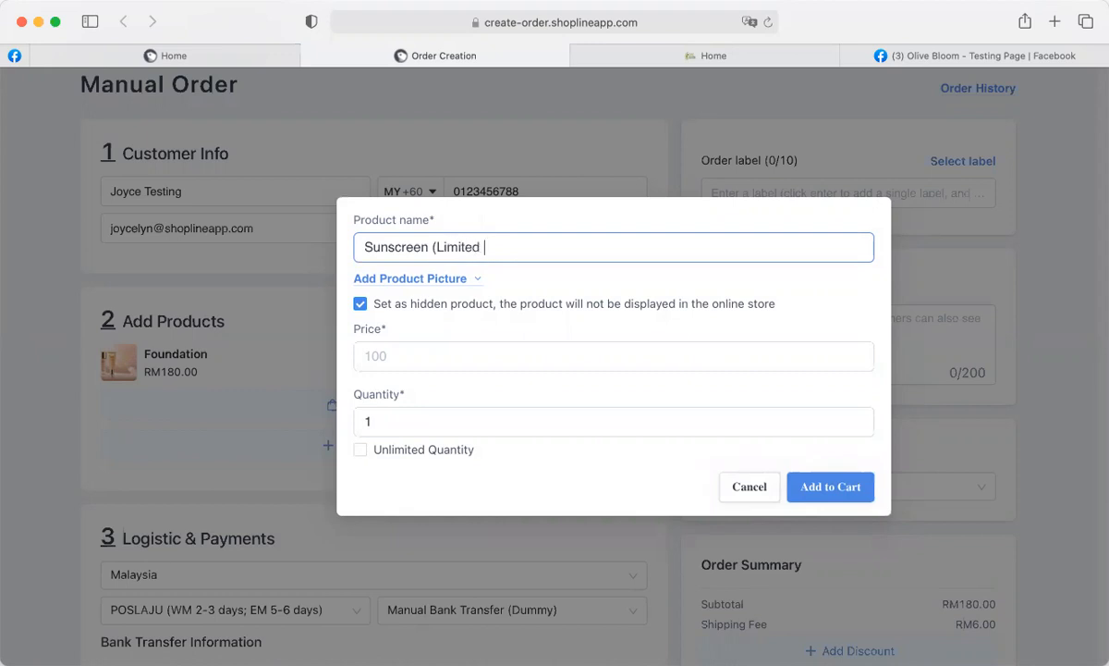
{"action": "type", "text": "Edition)"}
{"action": "left_click", "coordinate": [406, 361]}
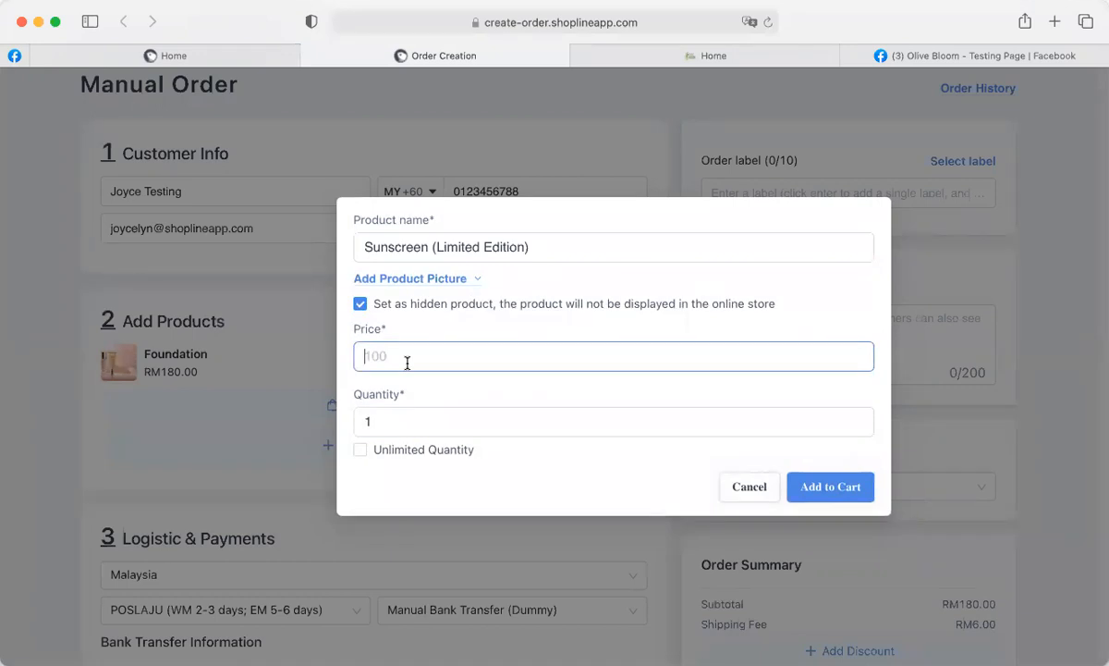
{"action": "type", "text": "300"}
Set the custom sunscreen's quantity to 10 and add it to the order.
{"action": "left_click", "coordinate": [378, 426]}
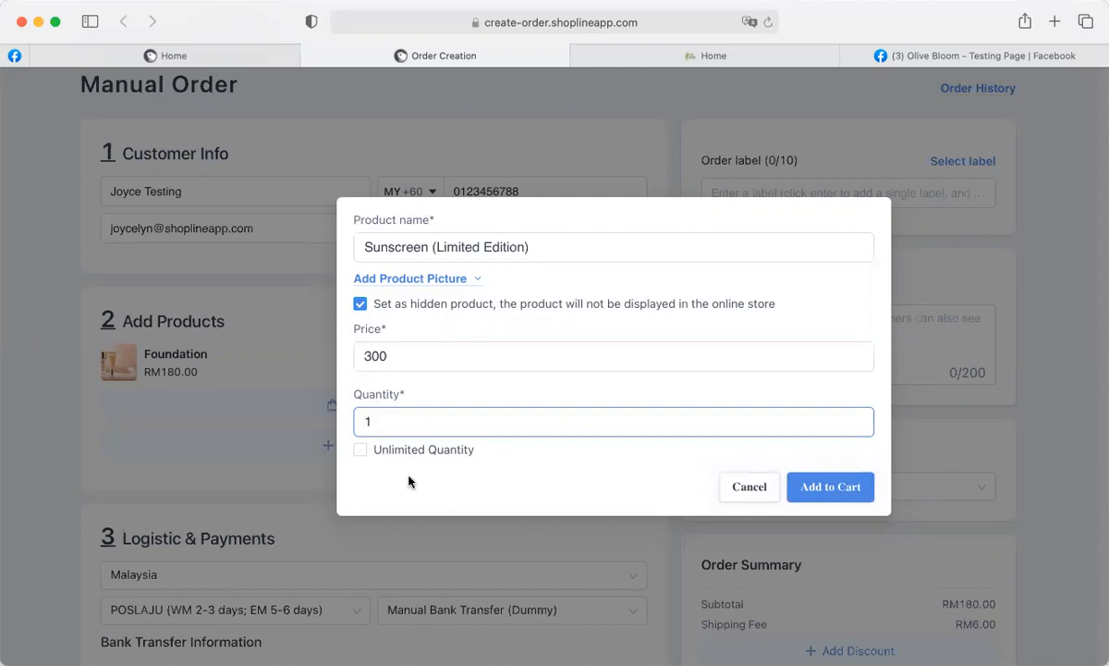
{"action": "left_click", "coordinate": [361, 450]}
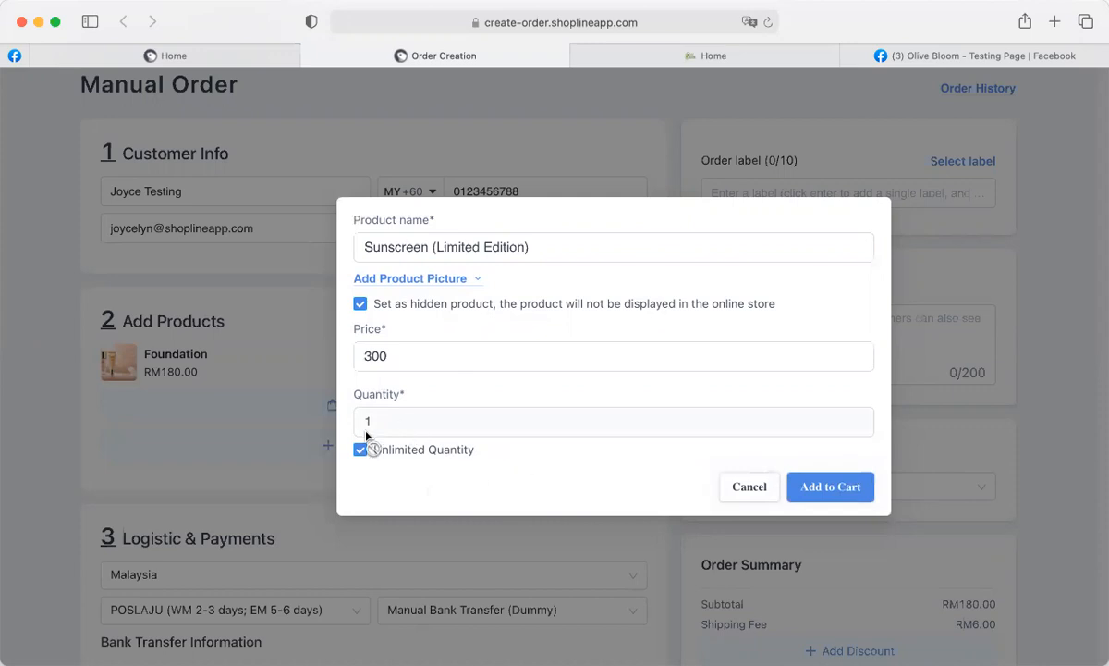
{"action": "left_click", "coordinate": [360, 450]}
{"action": "left_click", "coordinate": [395, 417]}
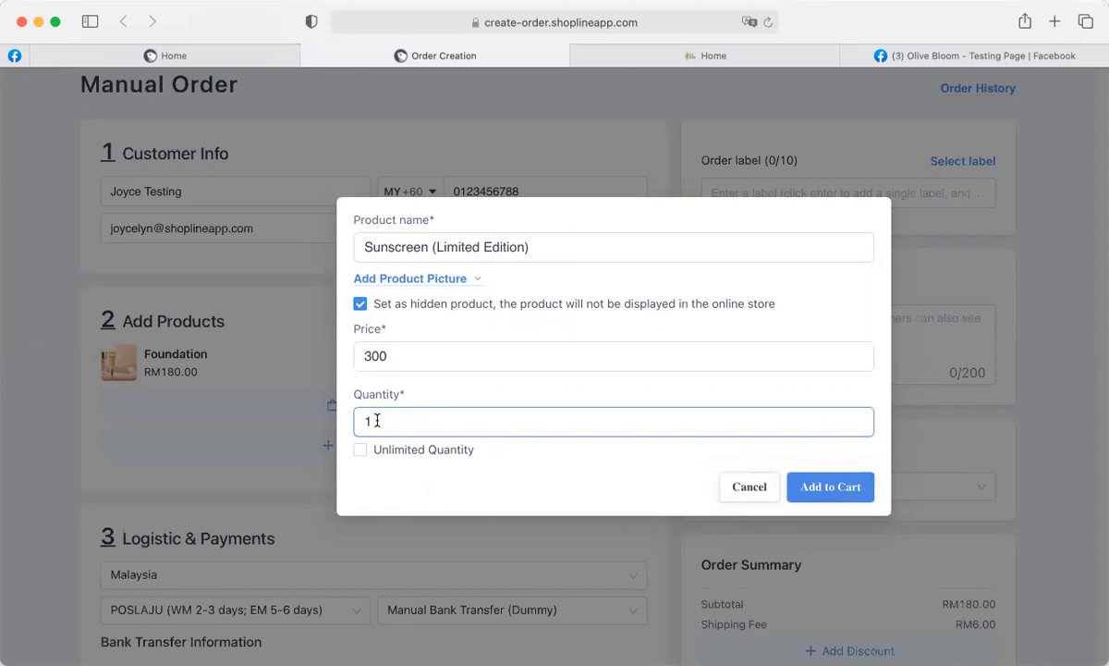
{"action": "left_click", "coordinate": [366, 421]}
{"action": "key", "text": "Delete"}
{"action": "type", "text": "10"}
{"action": "left_click", "coordinate": [822, 491]}
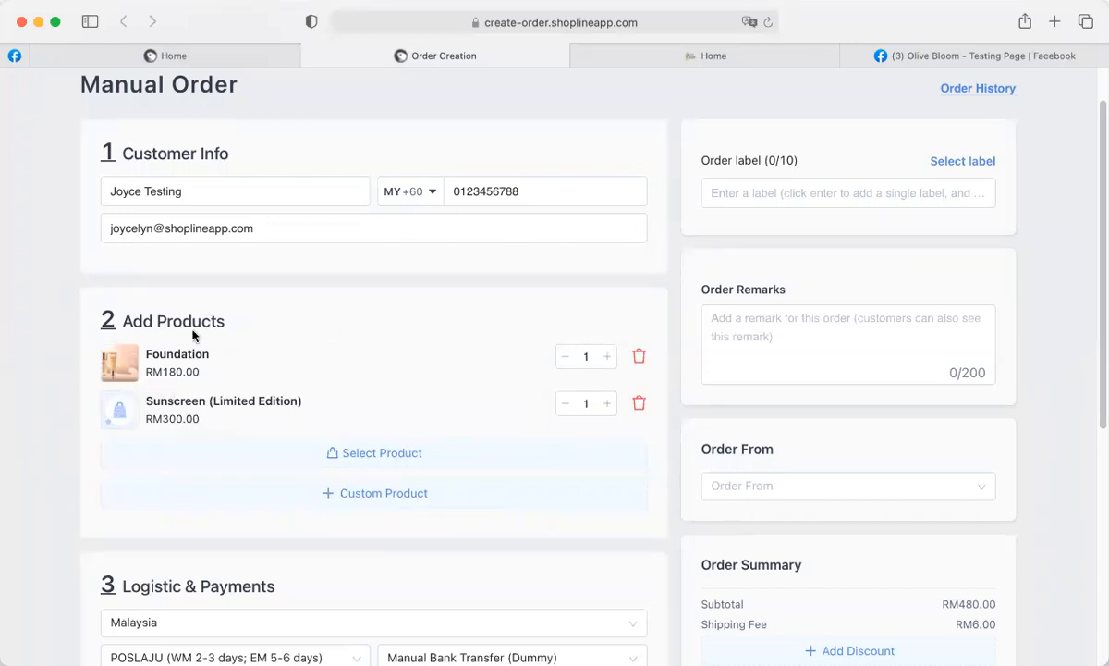
Keep POSLAJU shipping and Manual Bank Transfer (Dummy) payment for the RM486.00 order.
{"action": "scroll", "coordinate": [424, 406], "scroll_direction": "down", "scroll_amount": 5}
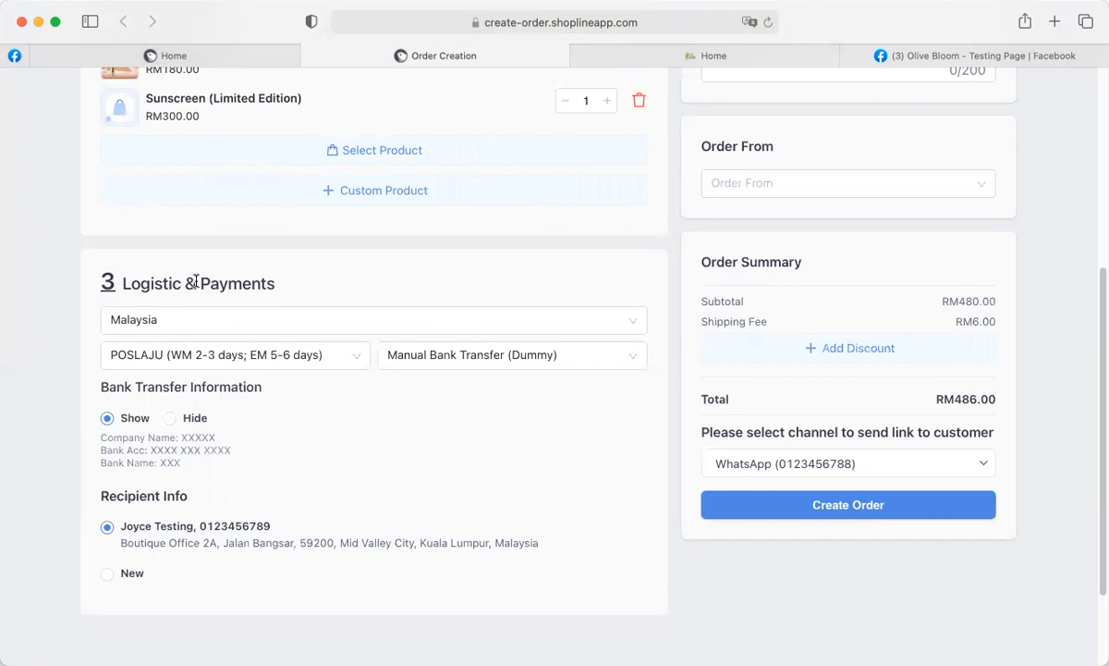
{"action": "scroll", "coordinate": [196, 281], "scroll_direction": "up", "scroll_amount": 5}
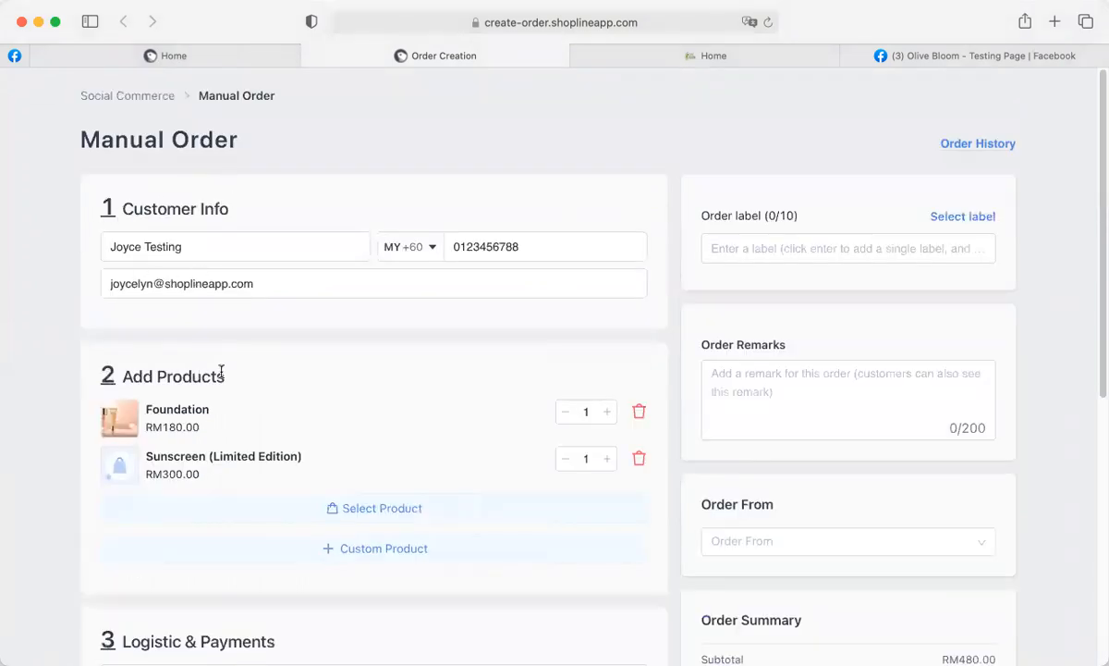
{"action": "scroll", "coordinate": [275, 447], "scroll_direction": "down", "scroll_amount": 5}
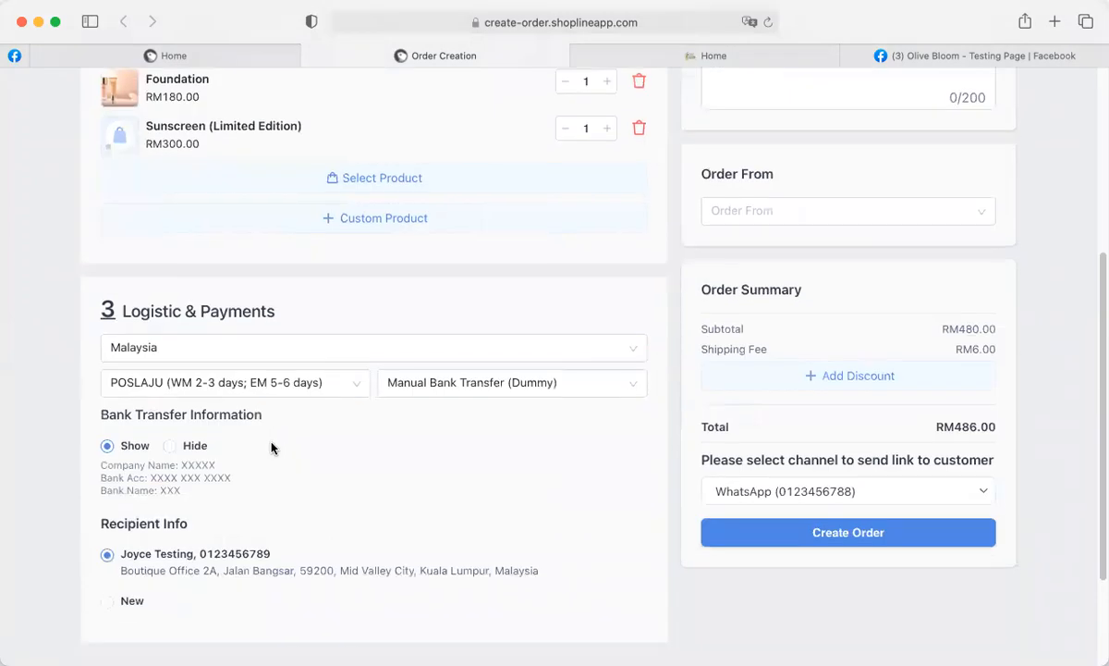
{"action": "scroll", "coordinate": [229, 395], "scroll_direction": "down", "scroll_amount": 1}
{"action": "scroll", "coordinate": [226, 396], "scroll_direction": "down", "scroll_amount": 2}
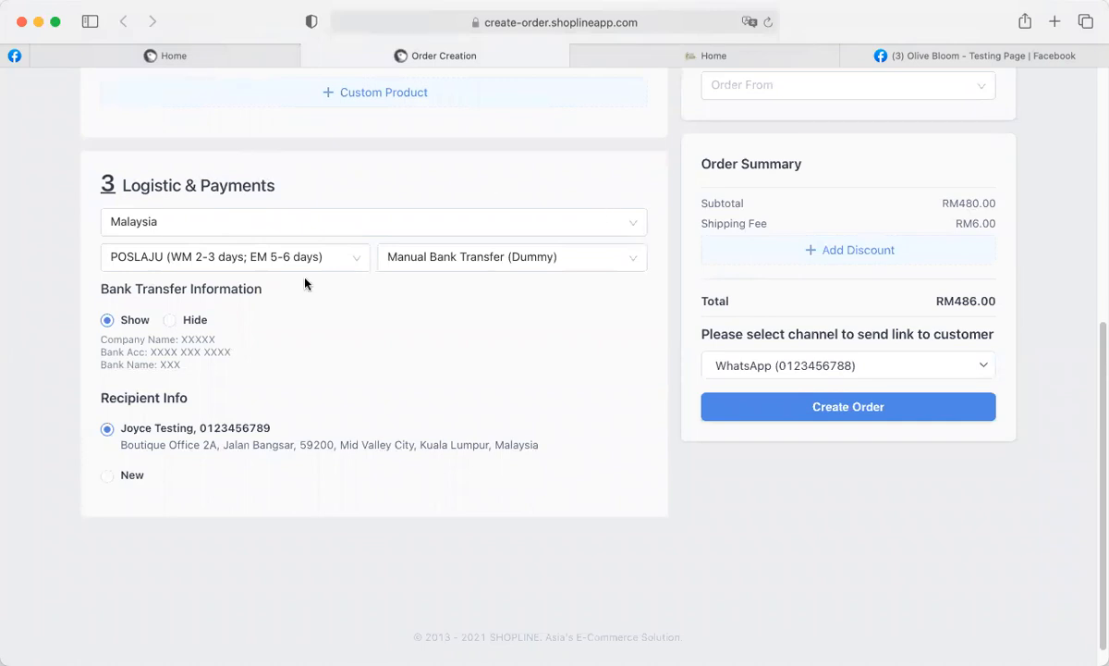
{"action": "left_click", "coordinate": [337, 258]}
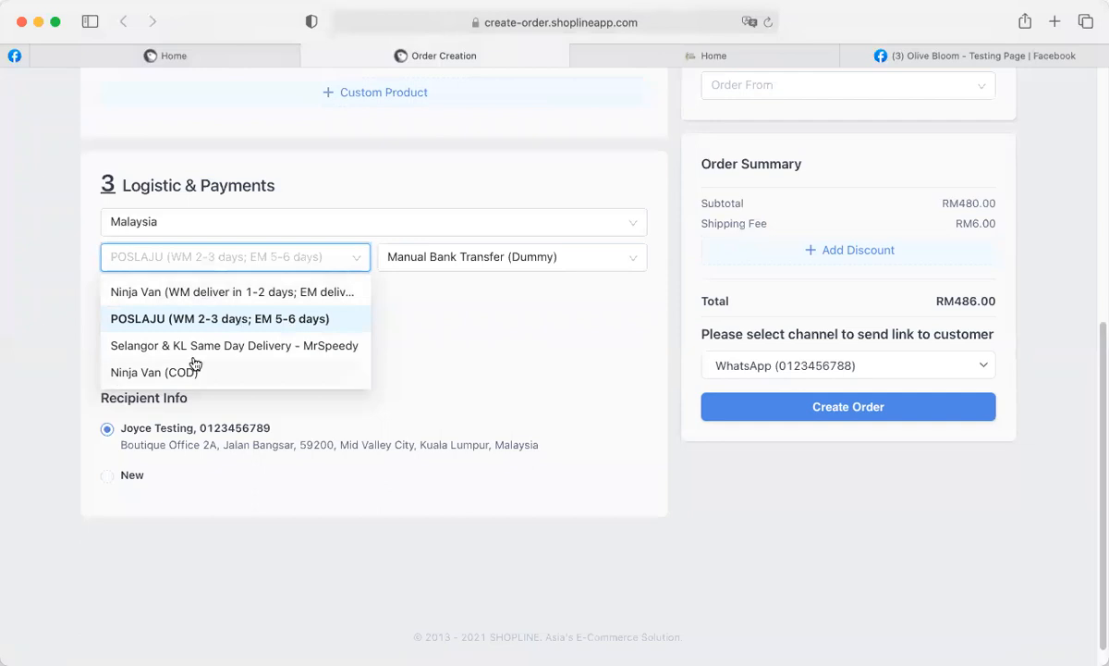
{"action": "left_click", "coordinate": [229, 319]}
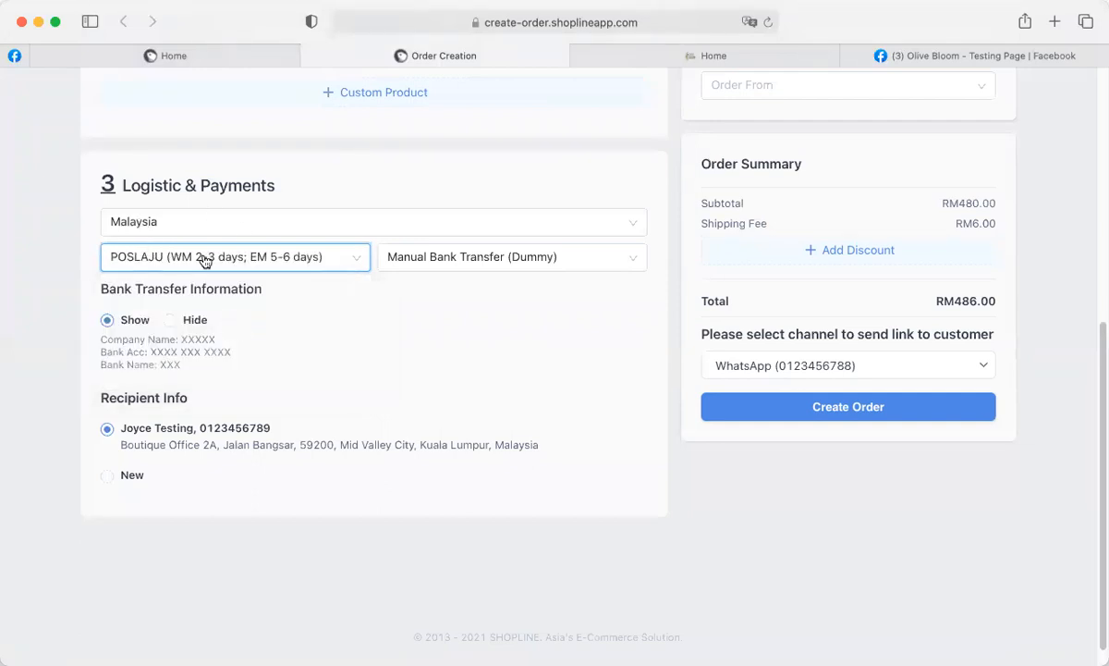
{"action": "left_click", "coordinate": [572, 265]}
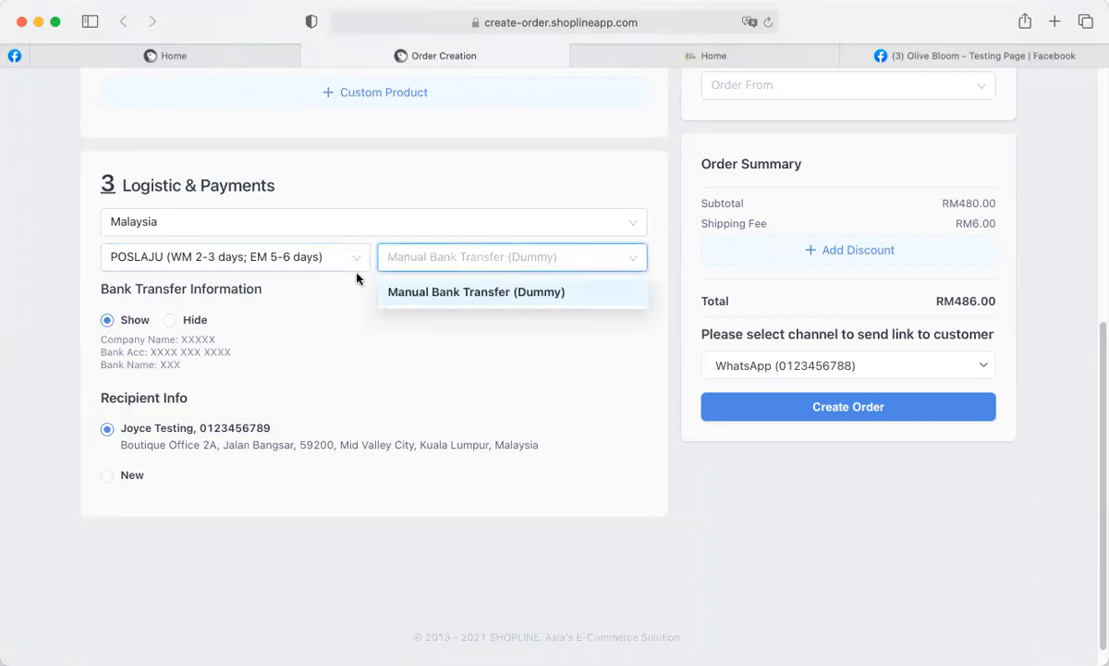
{"action": "left_click", "coordinate": [442, 297]}
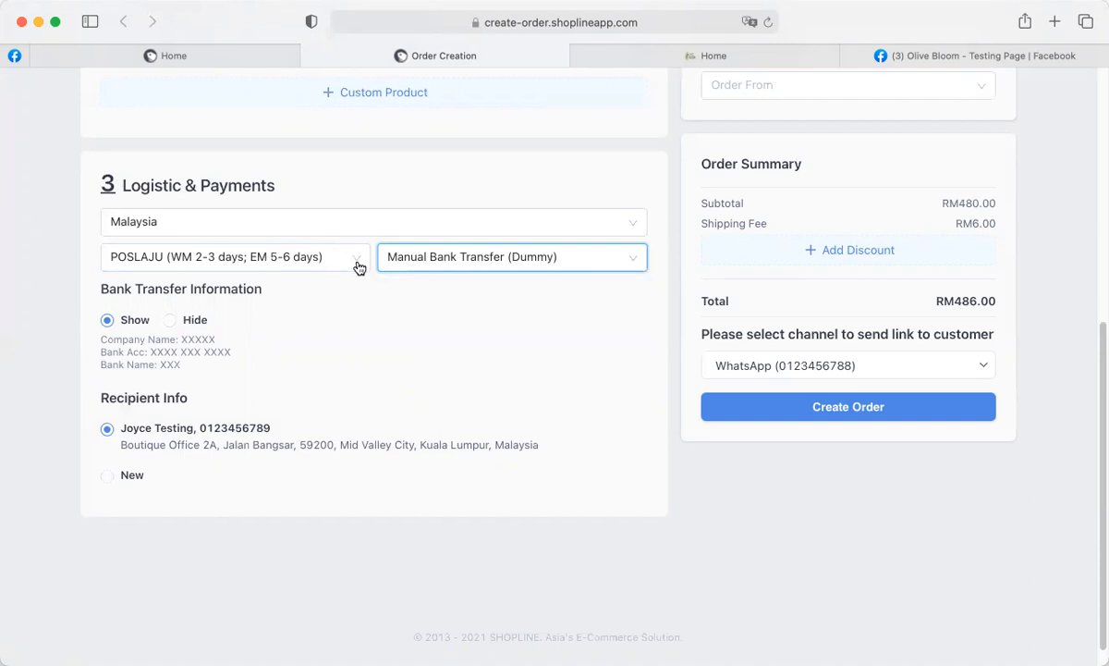
Go to the admin dashboard and expand Settings in the sidebar.
{"action": "left_click", "coordinate": [181, 54]}
{"action": "scroll", "coordinate": [60, 363], "scroll_direction": "down", "scroll_amount": 3}
{"action": "left_click", "coordinate": [56, 648]}
{"action": "scroll", "coordinate": [87, 560], "scroll_direction": "down", "scroll_amount": 5}
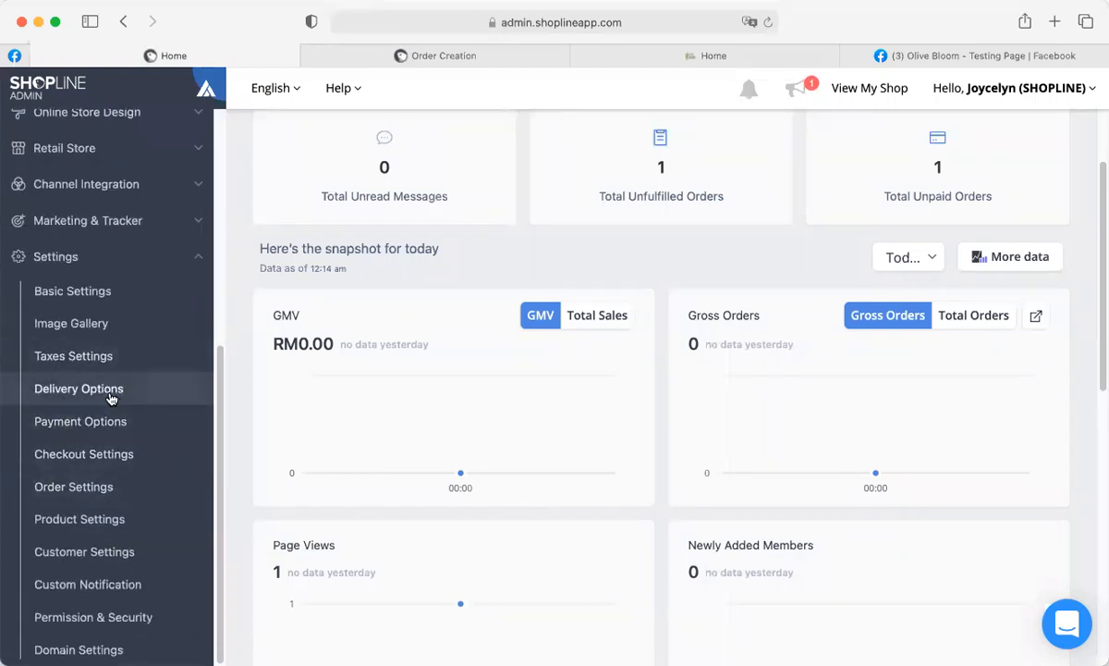
Return to the Order Creation page showing bank transfer details and WhatsApp as send-link channel.
{"action": "left_click", "coordinate": [341, 59]}
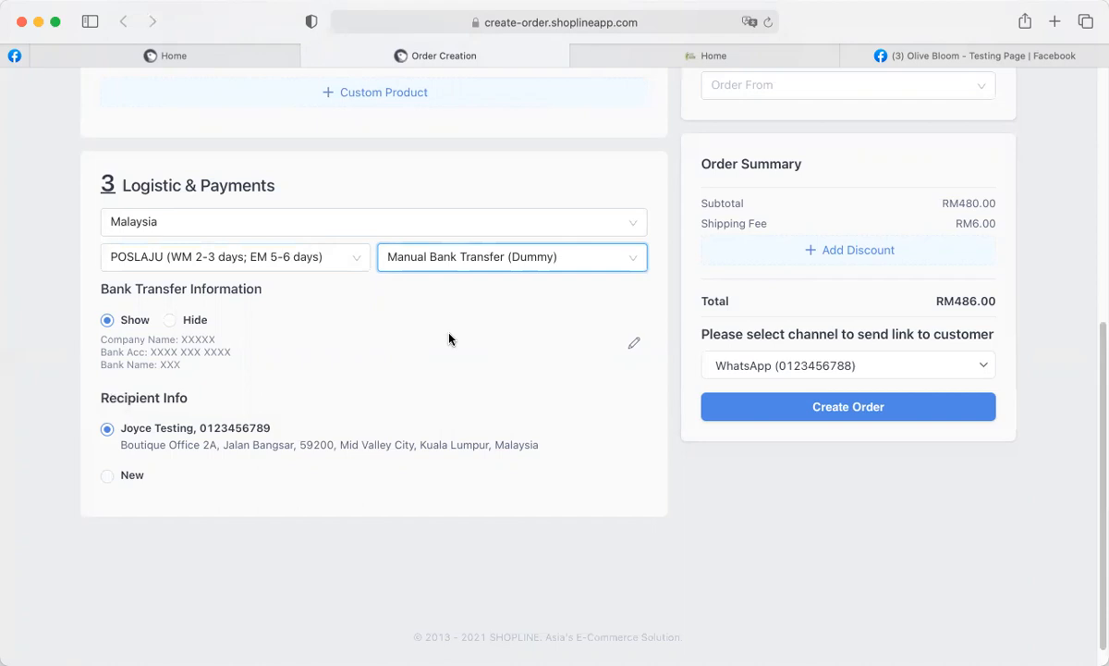
{"action": "left_click", "coordinate": [205, 59]}
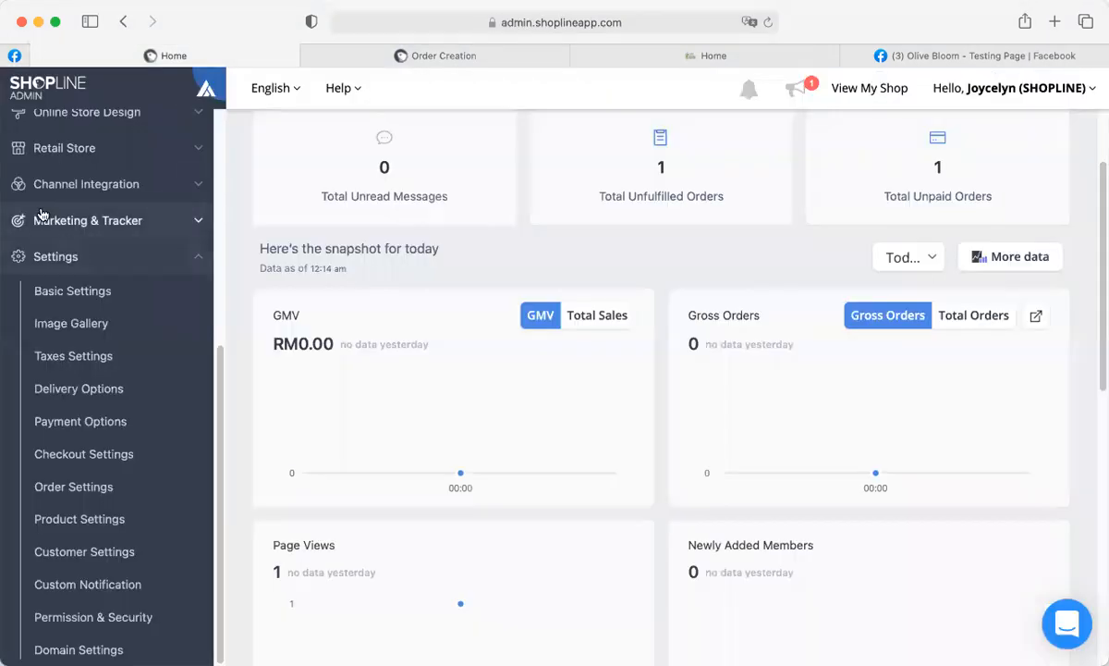
{"action": "scroll", "coordinate": [41, 216], "scroll_direction": "up", "scroll_amount": 5}
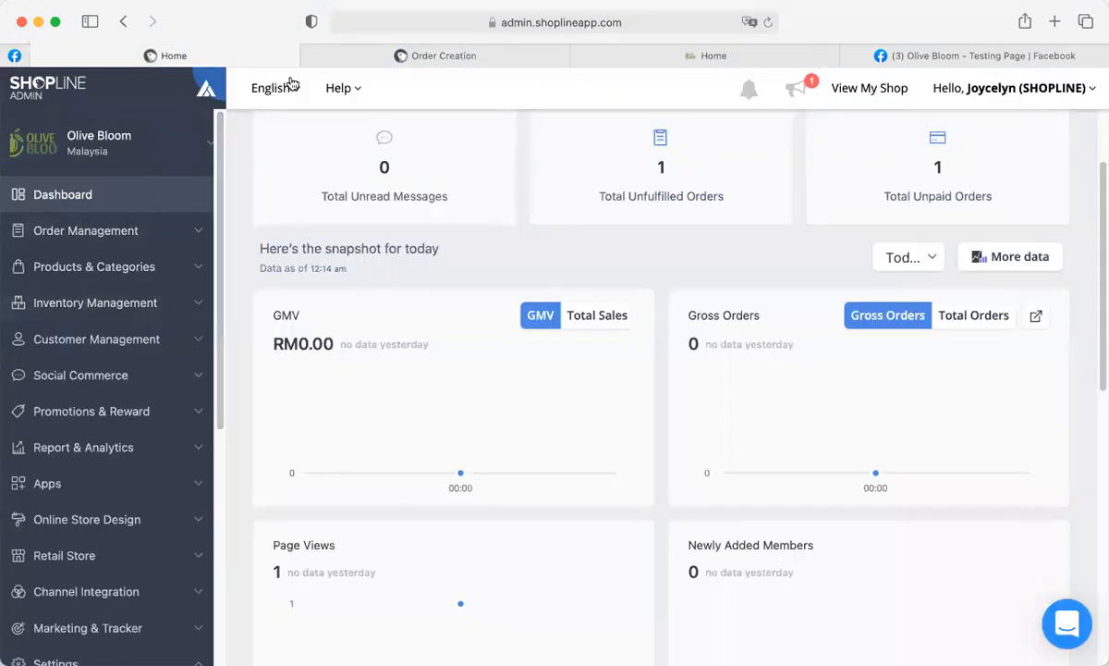
{"action": "left_click", "coordinate": [324, 57]}
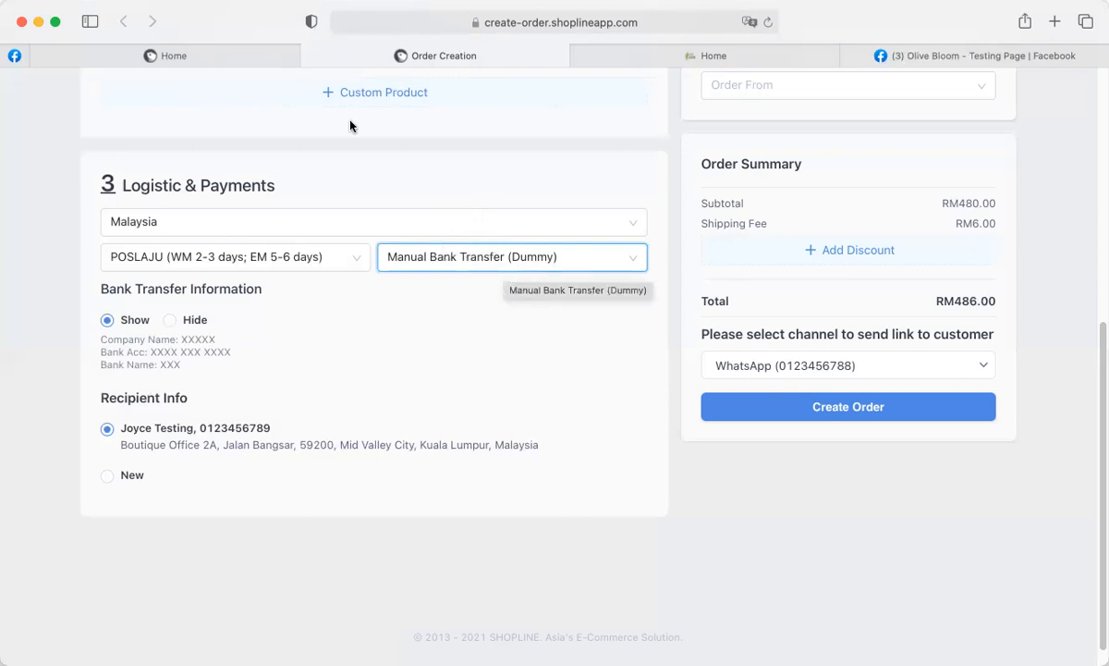
{"action": "left_click", "coordinate": [208, 56]}
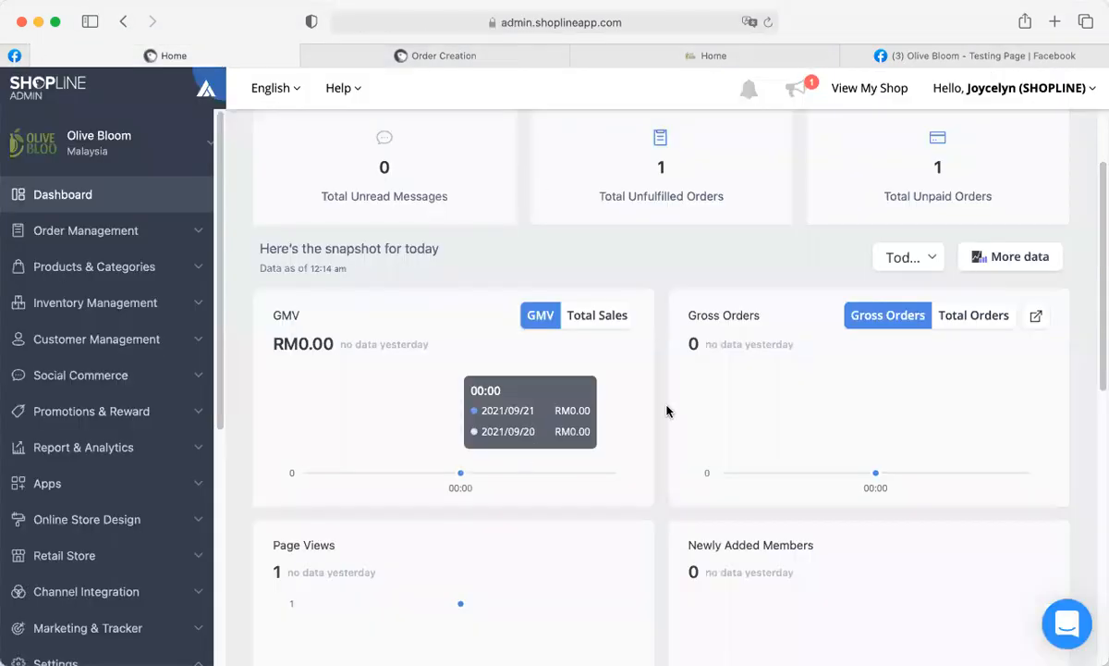
{"action": "left_click", "coordinate": [1068, 624]}
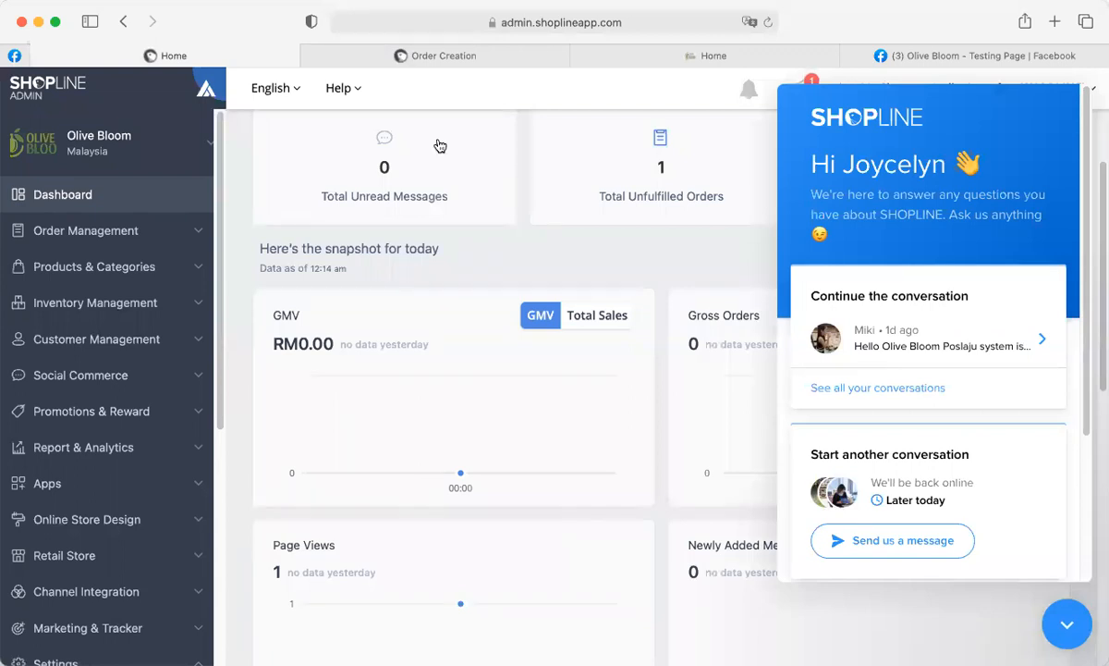
{"action": "left_click", "coordinate": [342, 63]}
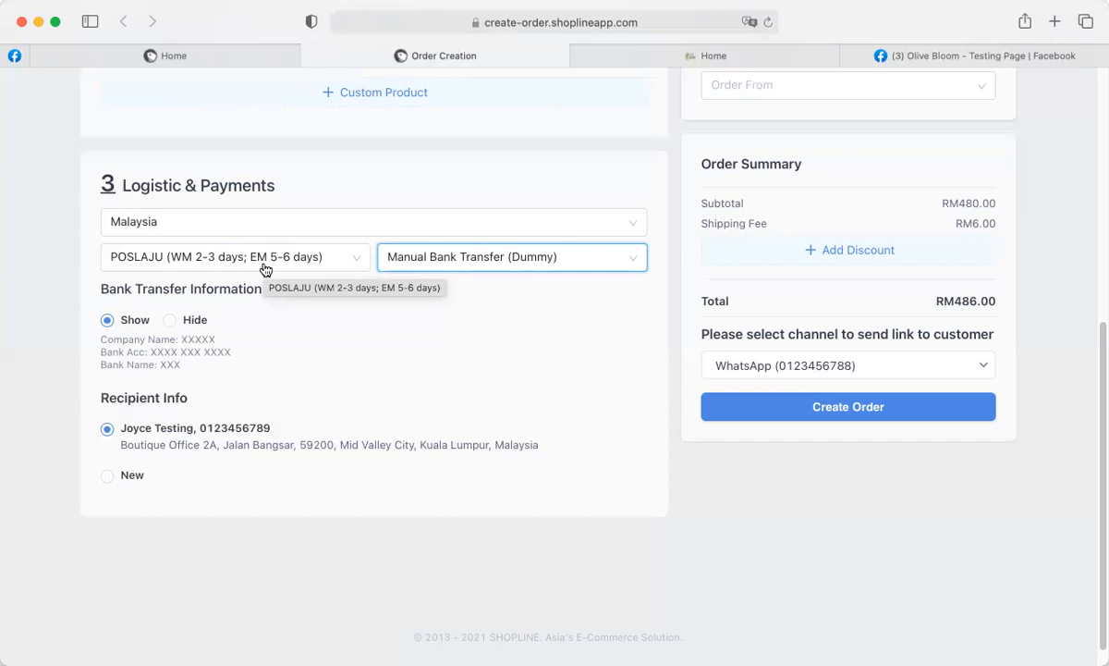
{"action": "left_click", "coordinate": [213, 52]}
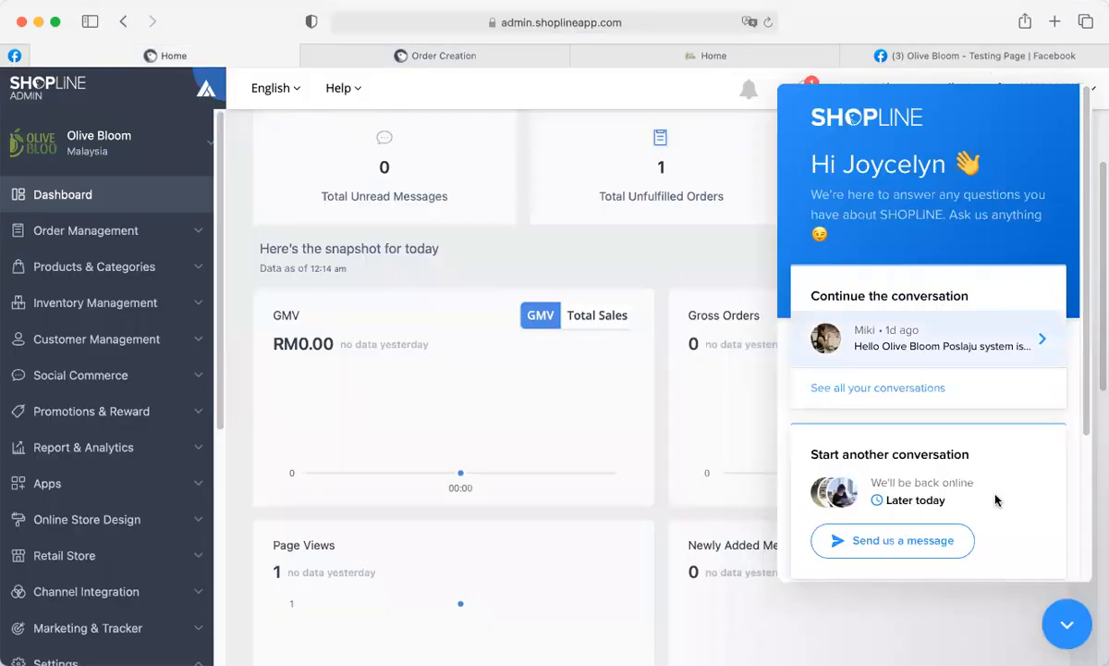
{"action": "left_click", "coordinate": [1055, 629]}
{"action": "left_click", "coordinate": [331, 56]}
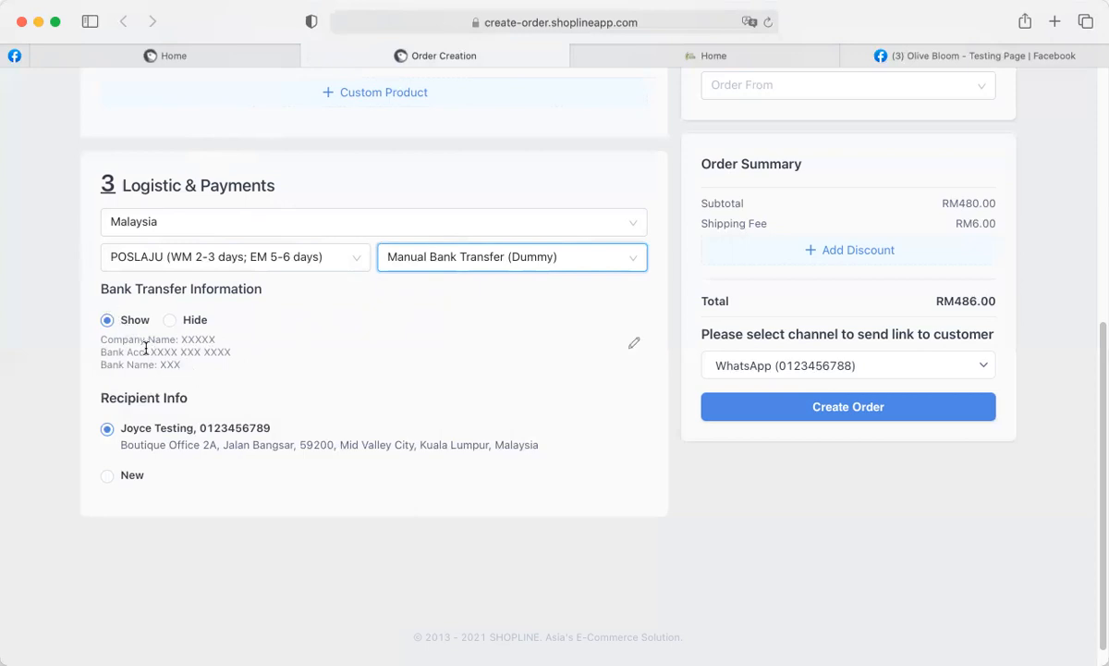
{"action": "left_click_drag", "start_coordinate": [98, 339], "coordinate": [178, 362]}
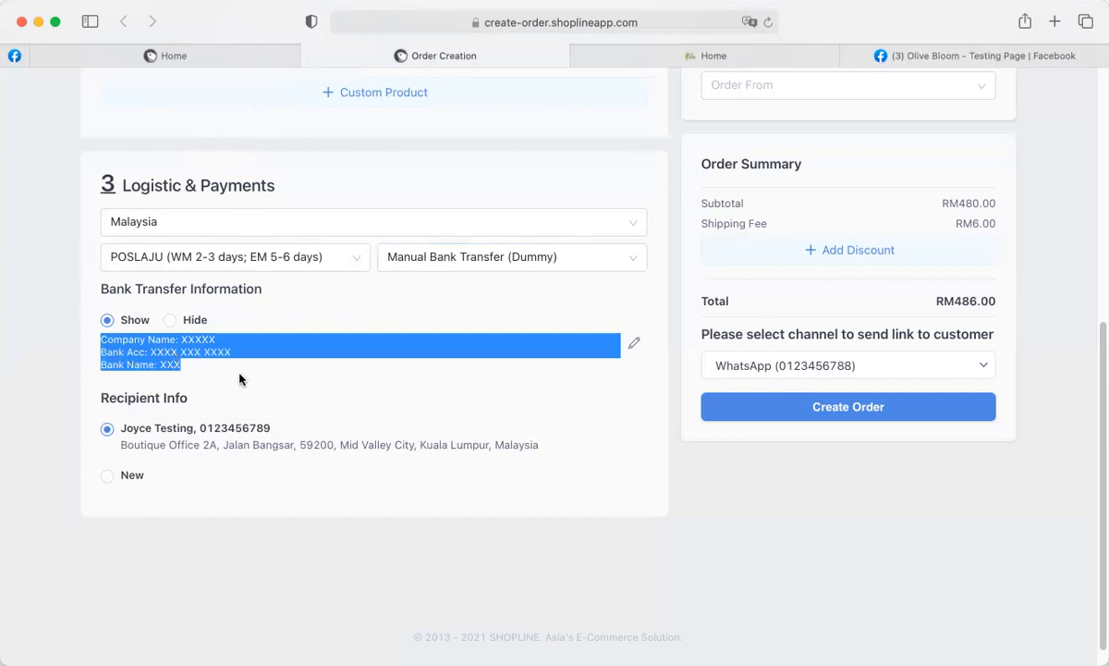
{"action": "left_click", "coordinate": [181, 366]}
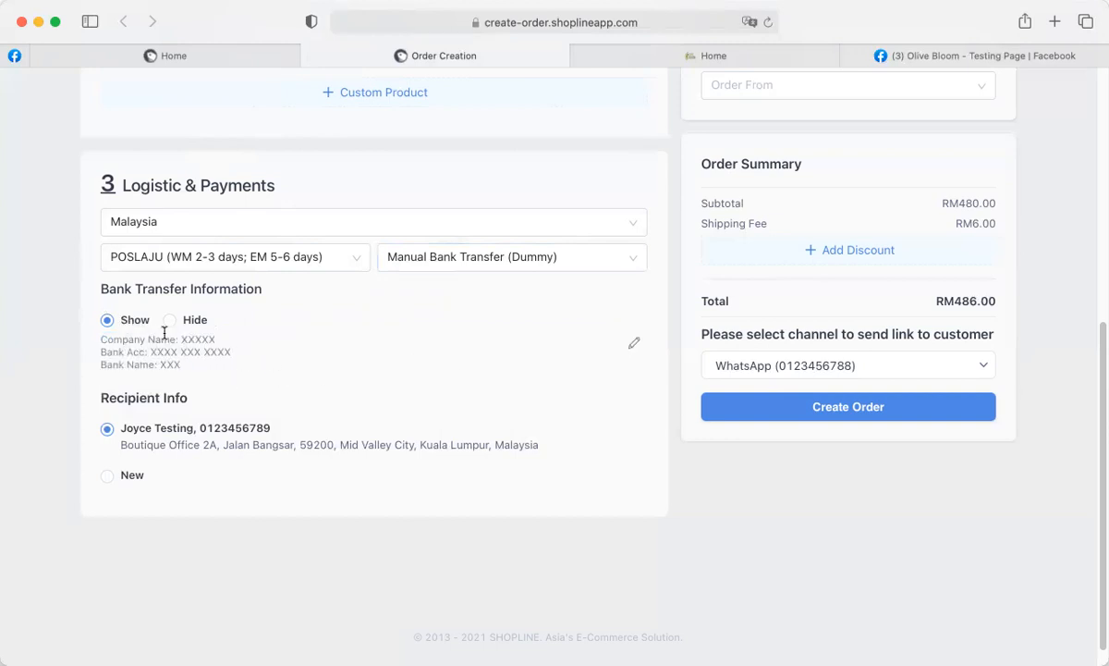
{"action": "left_click_drag", "start_coordinate": [100, 341], "coordinate": [181, 365]}
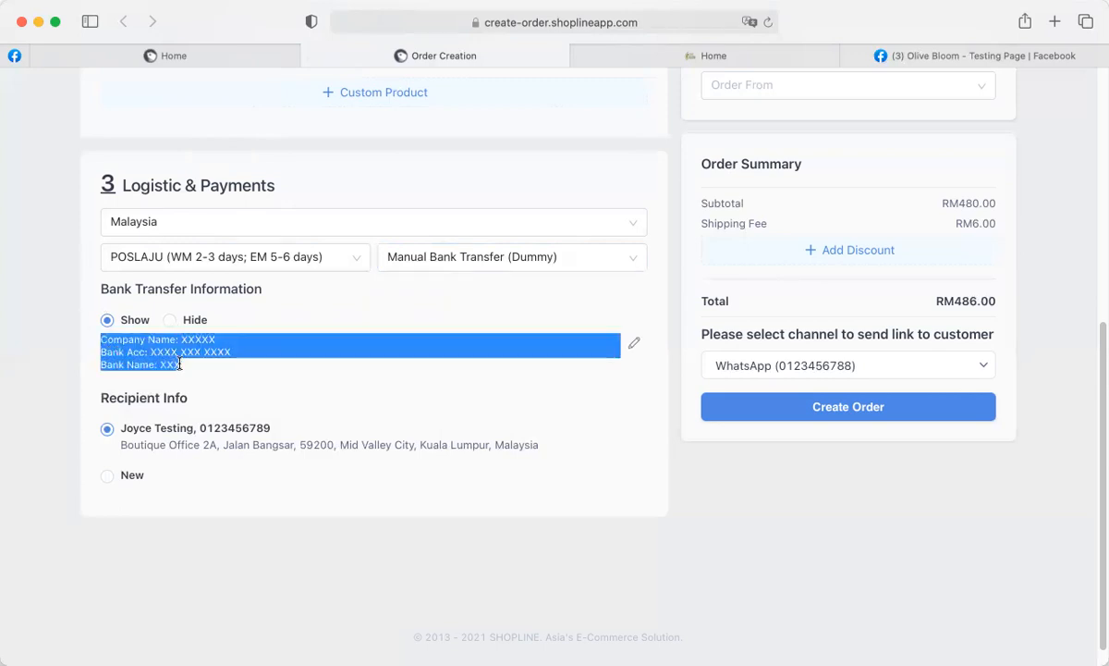
{"action": "left_click", "coordinate": [180, 364]}
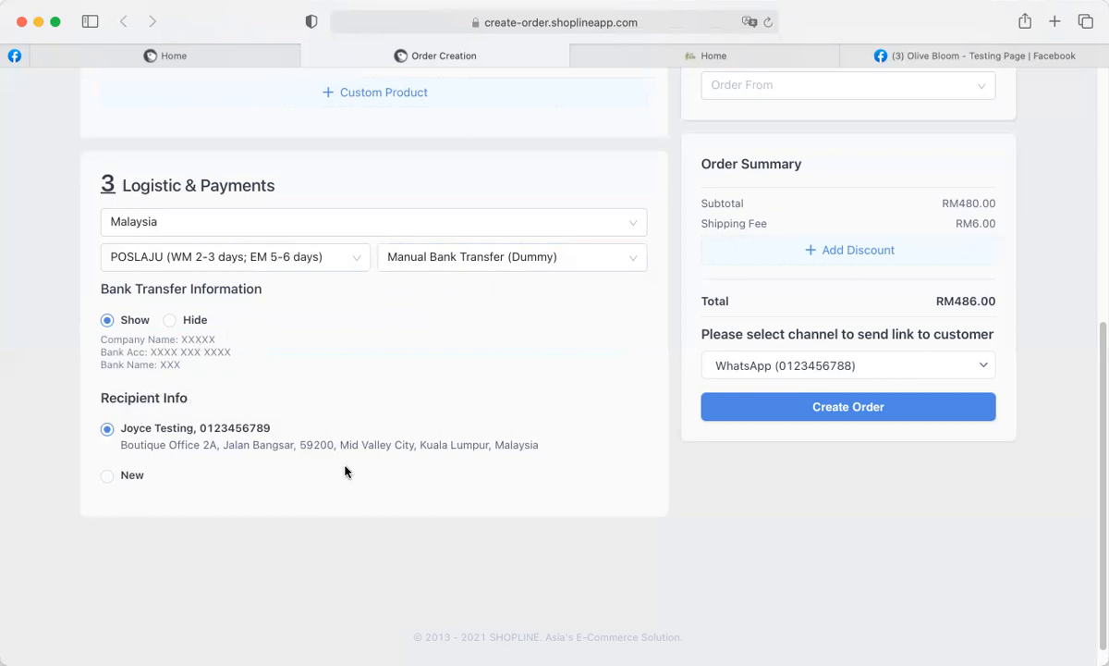
{"action": "scroll", "coordinate": [204, 370], "scroll_direction": "up", "scroll_amount": 5}
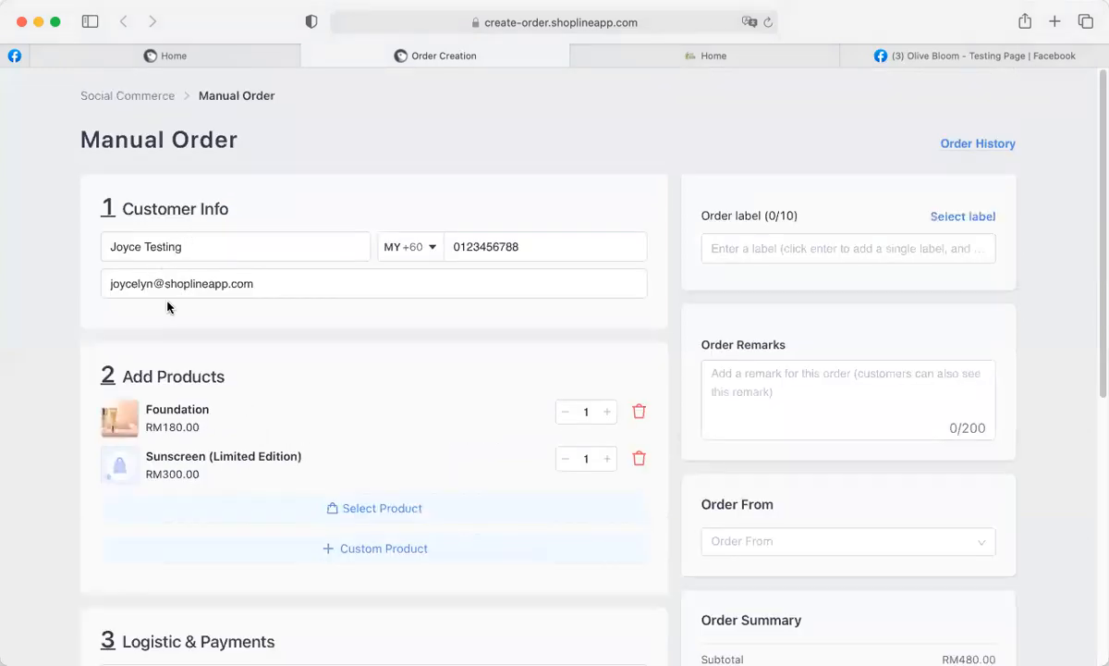
{"action": "scroll", "coordinate": [261, 319], "scroll_direction": "down", "scroll_amount": 5}
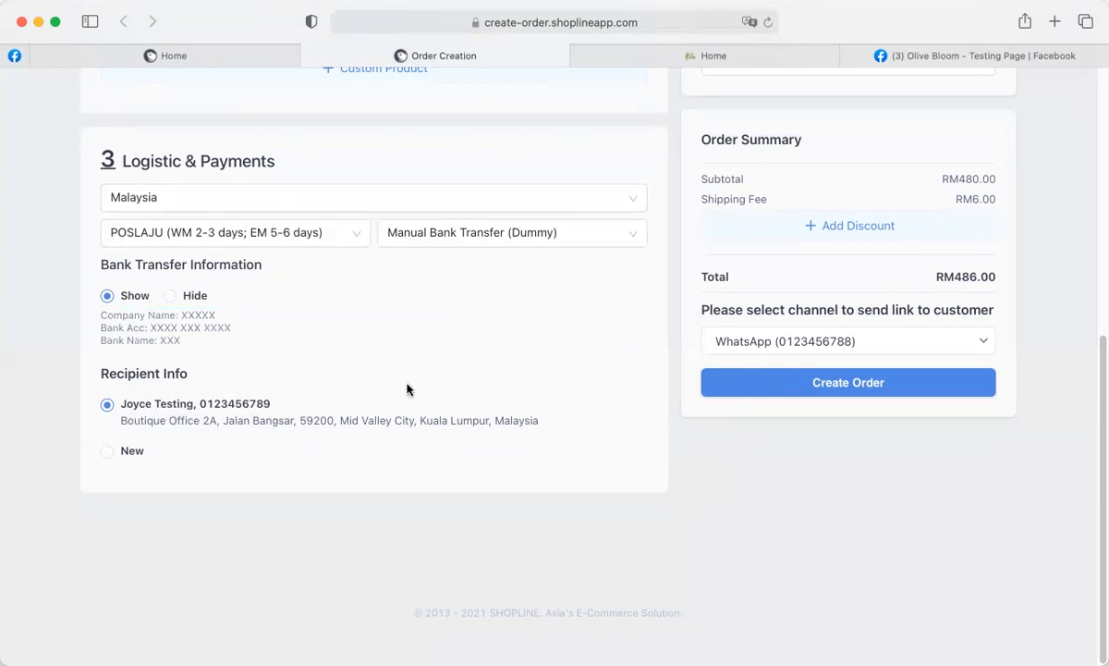
{"action": "scroll", "coordinate": [588, 441], "scroll_direction": "up", "scroll_amount": 5}
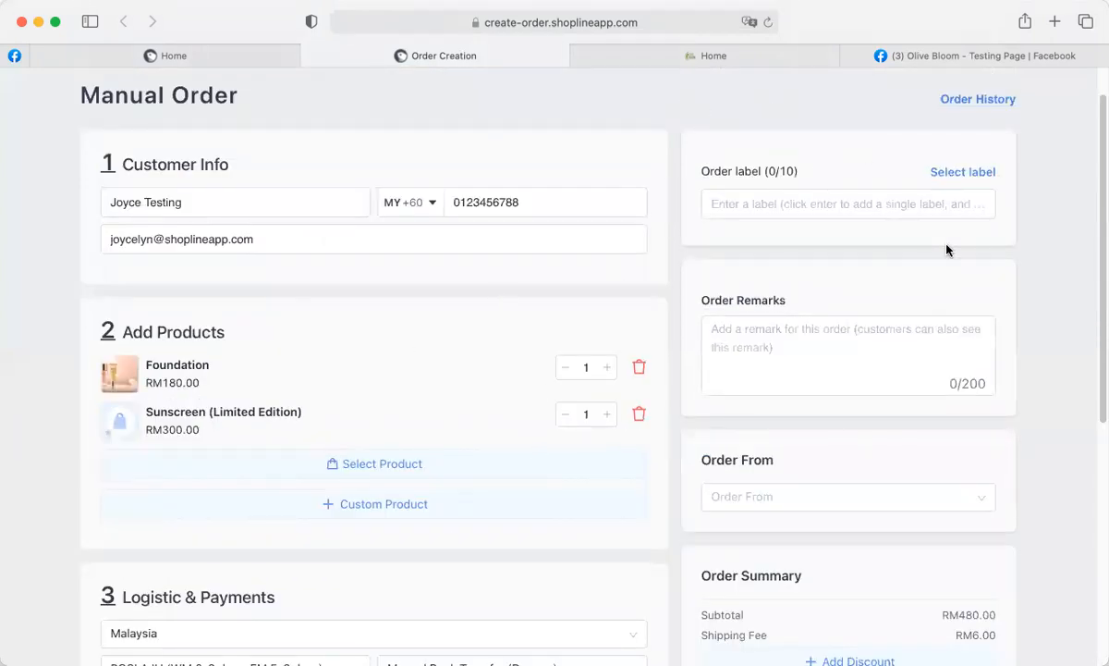
{"action": "scroll", "coordinate": [1017, 319], "scroll_direction": "down", "scroll_amount": 1}
{"action": "scroll", "coordinate": [1025, 320], "scroll_direction": "down", "scroll_amount": 1}
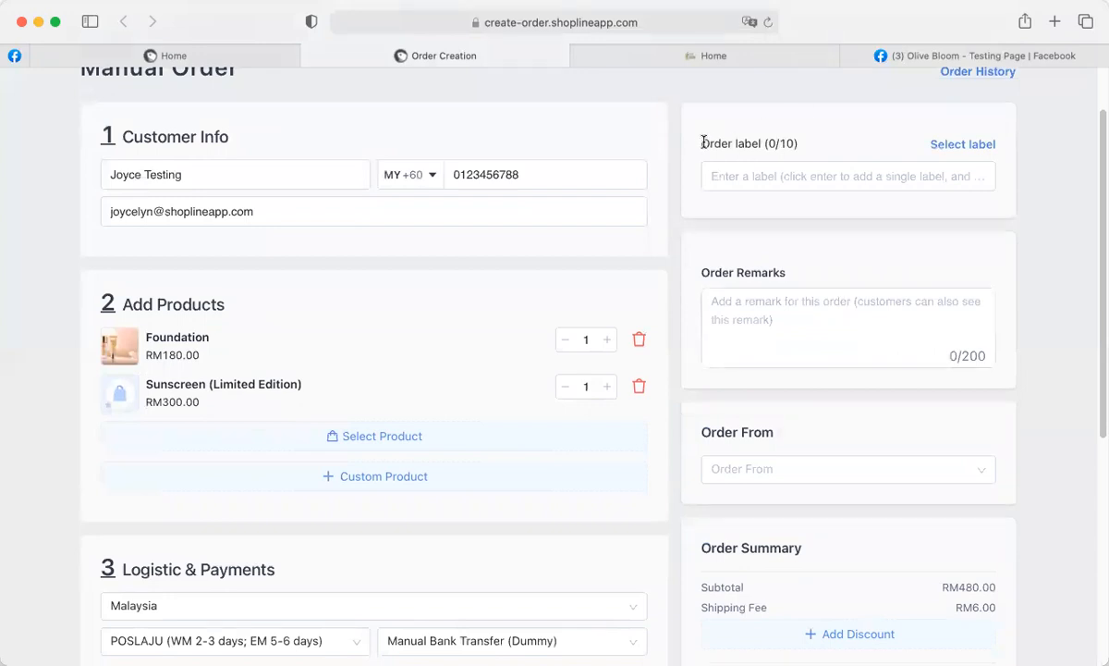
Enter 'Please give us your feedback for your shopping experience with us, thanks!' in Order Remarks.
{"action": "left_click", "coordinate": [747, 306]}
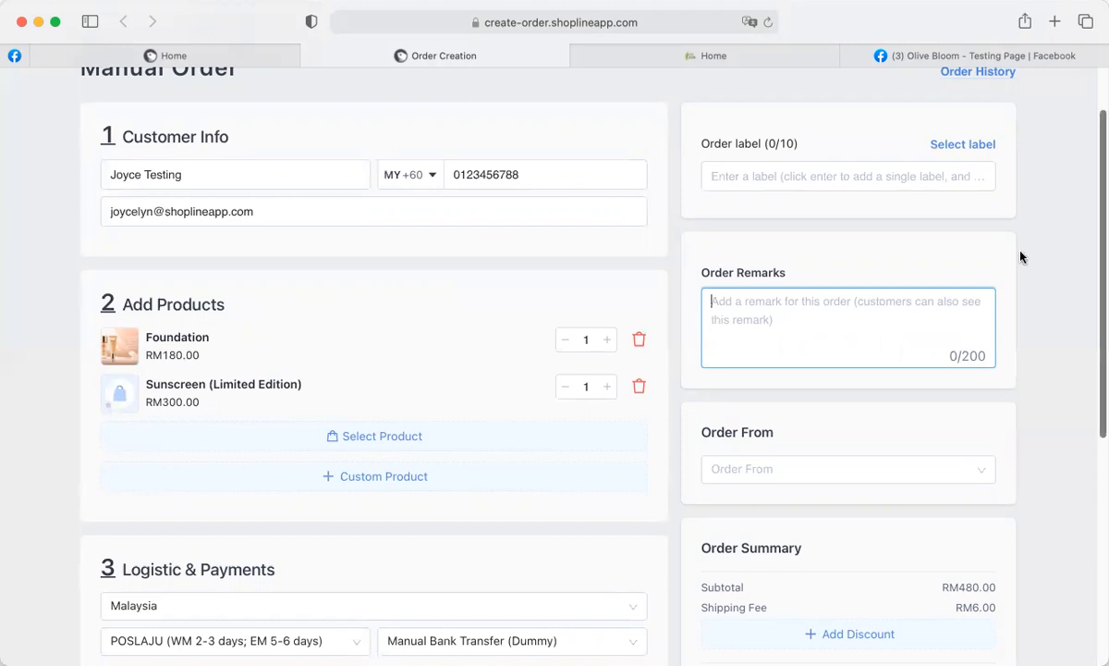
{"action": "type", "text": "Please "}
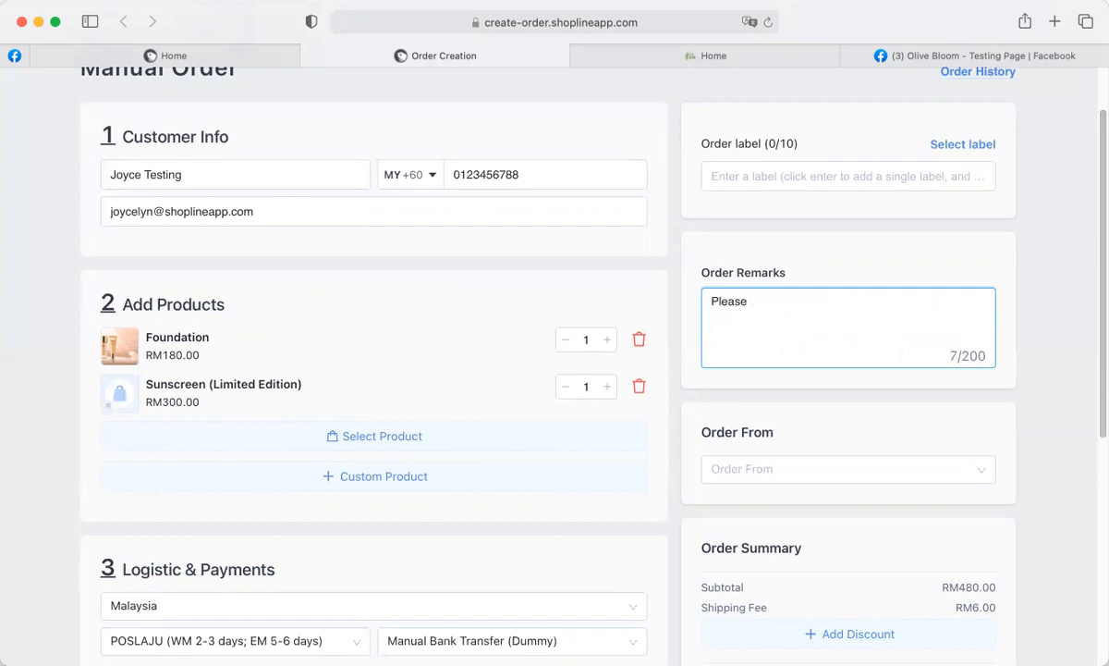
{"action": "type", "text": "give us your feedback on"}
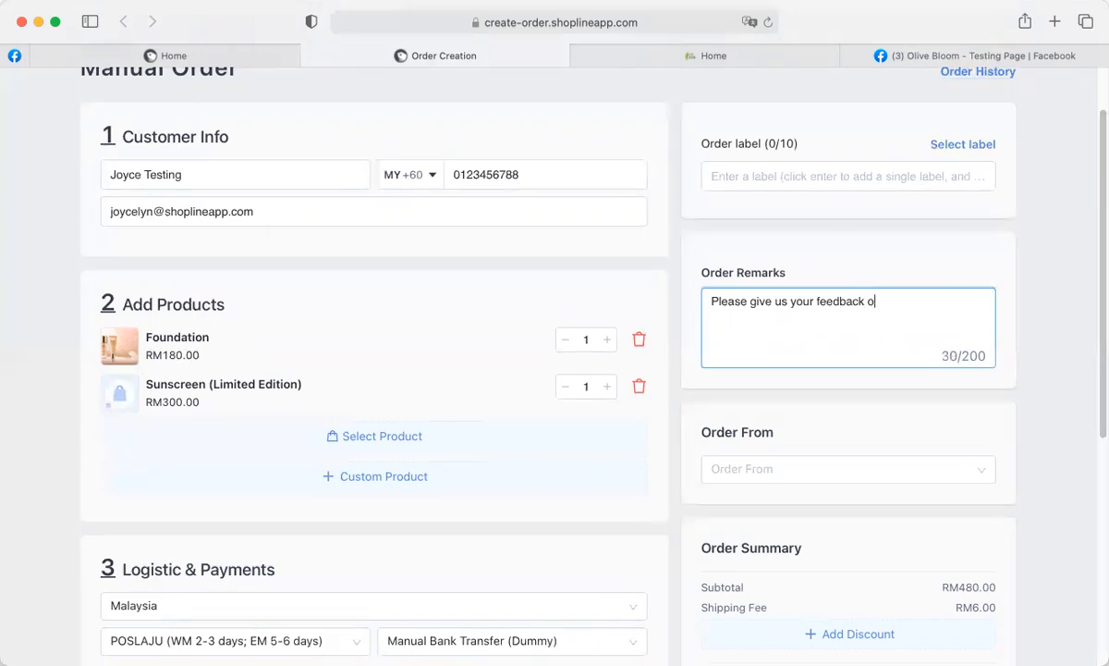
{"action": "key", "text": "BackSpace"}
{"action": "key", "text": "BackSpace"}
{"action": "type", "text": "for your shopping "}
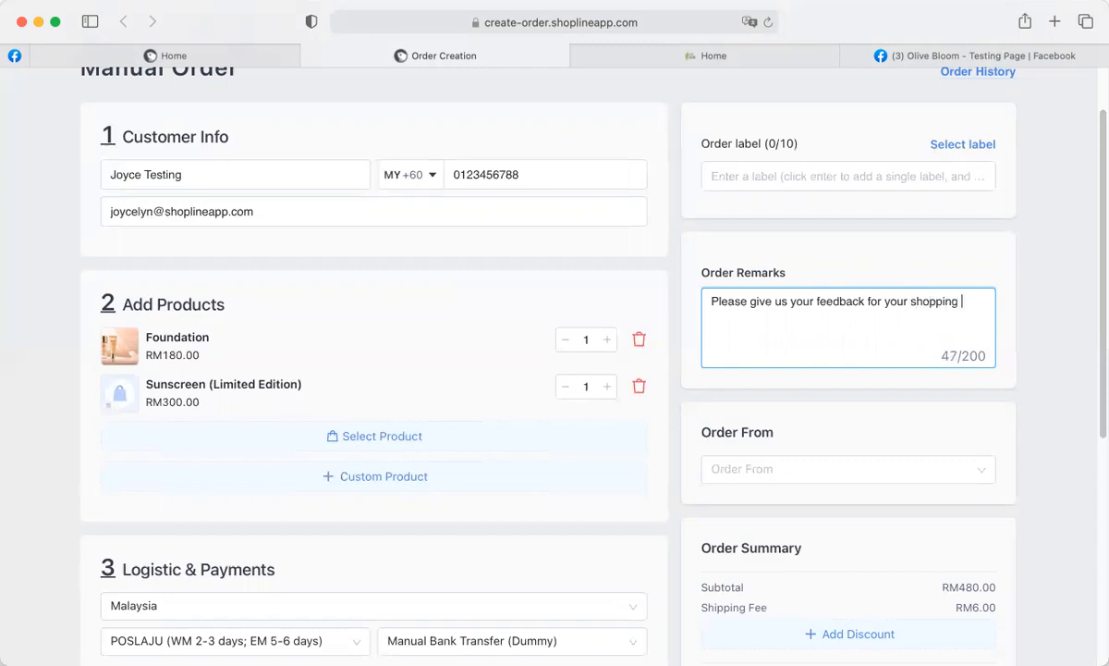
{"action": "type", "text": "experience wit"}
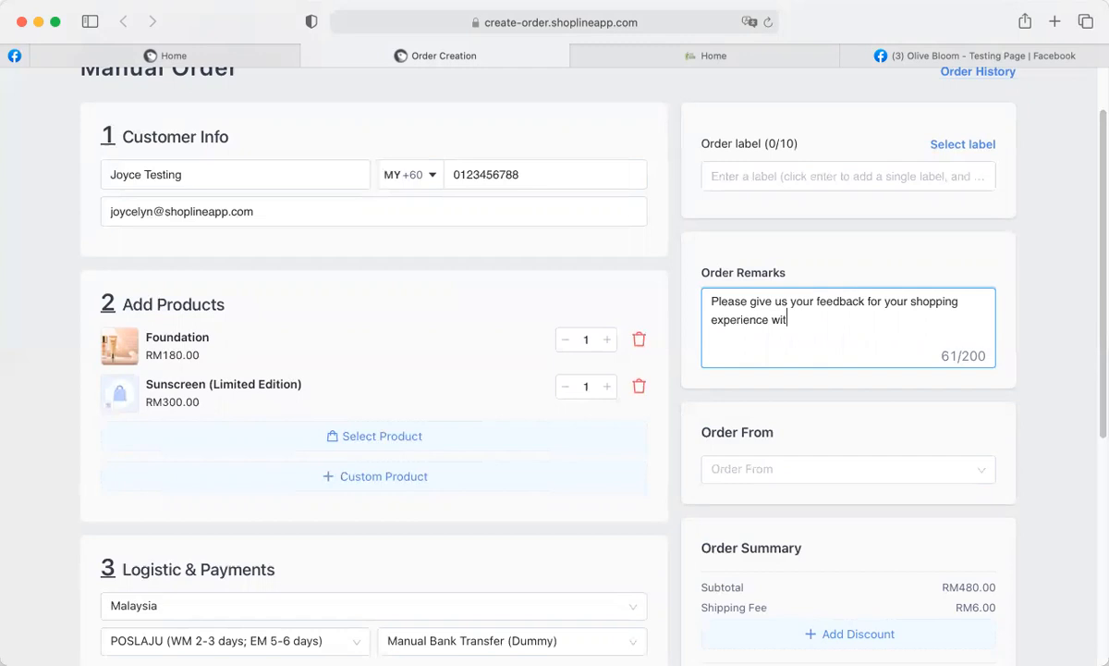
{"action": "type", "text": "h us, thanks!"}
{"action": "left_click_drag", "start_coordinate": [961, 354], "coordinate": [985, 349]}
{"action": "left_click", "coordinate": [876, 329]}
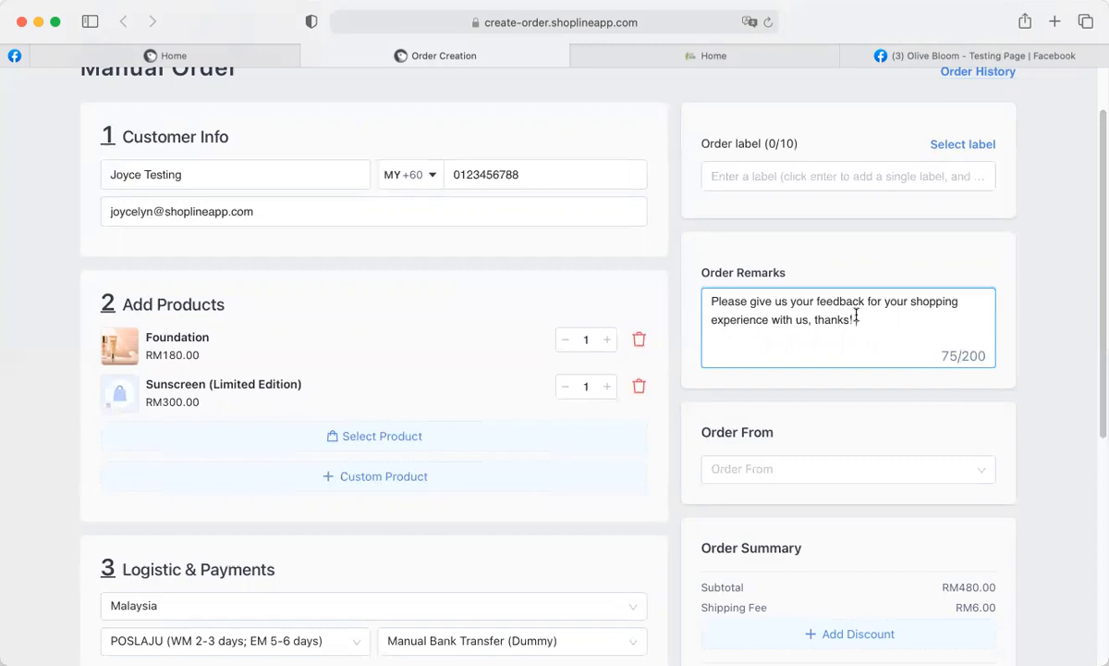
{"action": "scroll", "coordinate": [859, 315], "scroll_direction": "down", "scroll_amount": 1}
{"action": "scroll", "coordinate": [862, 305], "scroll_direction": "down", "scroll_amount": 3}
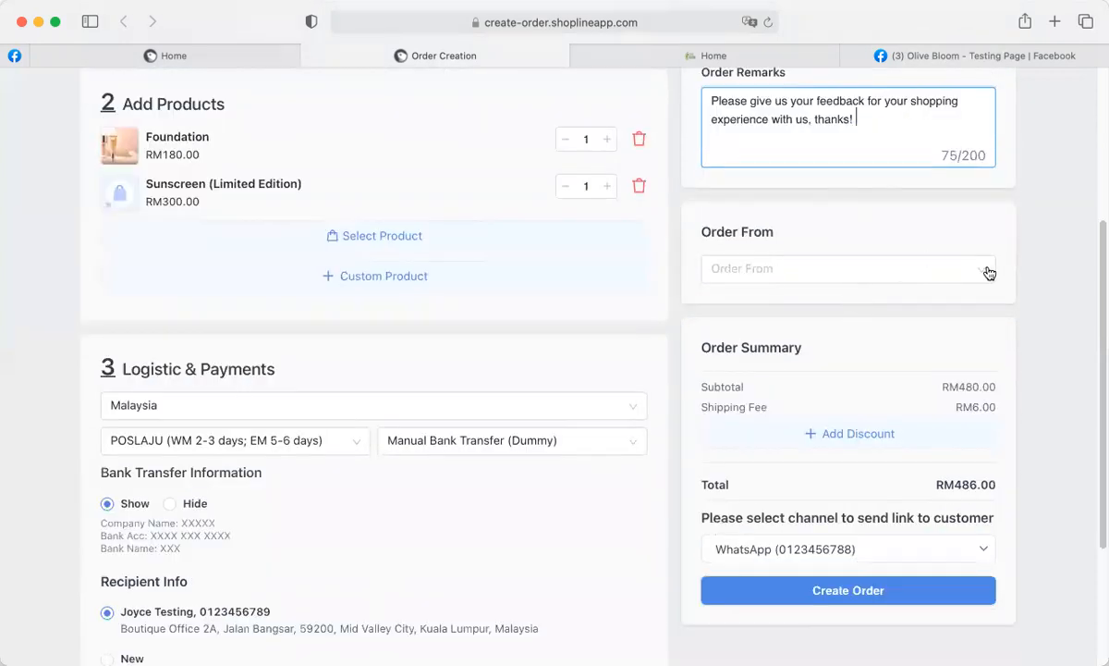
Choose Whatsapp in the Order From dropdown.
{"action": "left_click", "coordinate": [924, 270]}
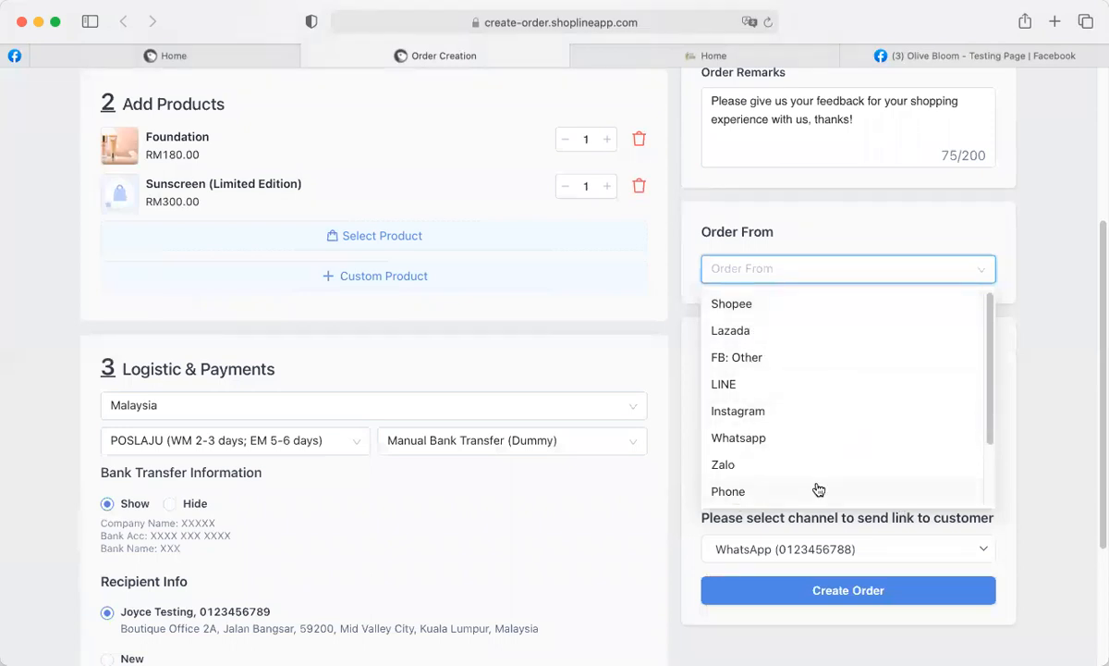
{"action": "left_click", "coordinate": [744, 440]}
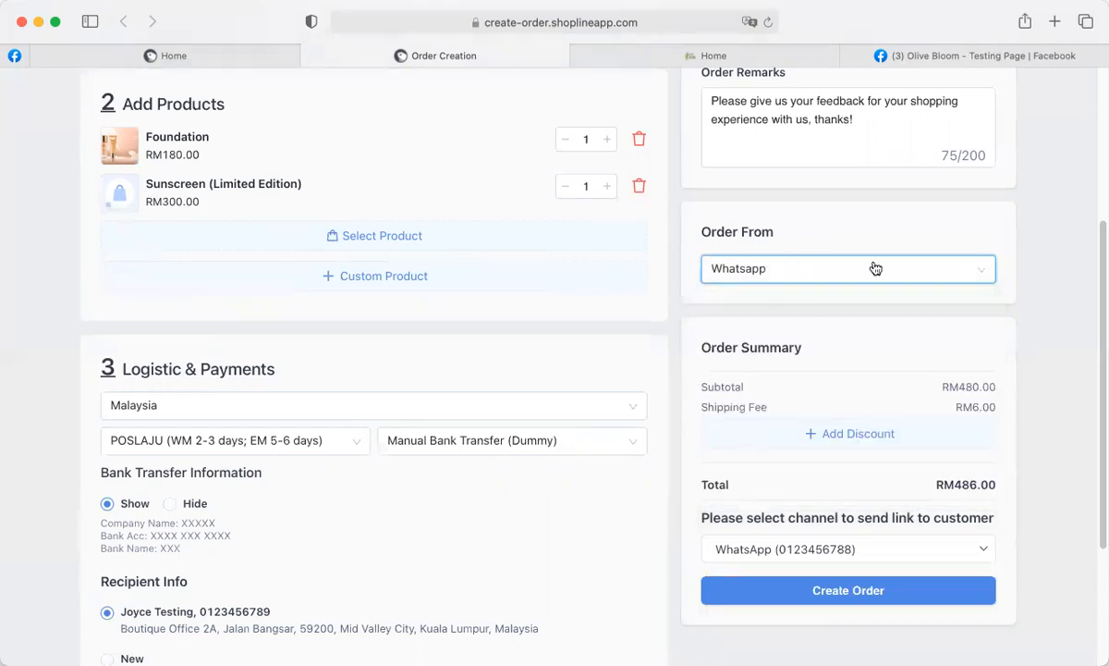
{"action": "scroll", "coordinate": [1026, 370], "scroll_direction": "down", "scroll_amount": 2}
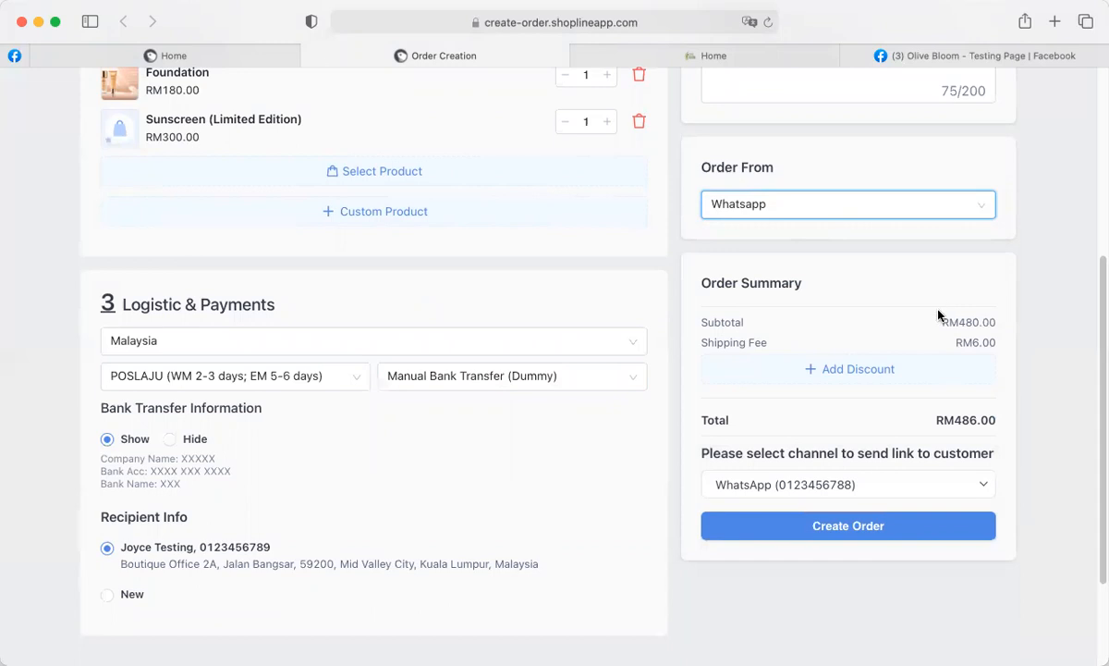
{"action": "left_click_drag", "start_coordinate": [940, 322], "coordinate": [995, 344]}
{"action": "left_click", "coordinate": [992, 321]}
{"action": "left_click", "coordinate": [995, 344]}
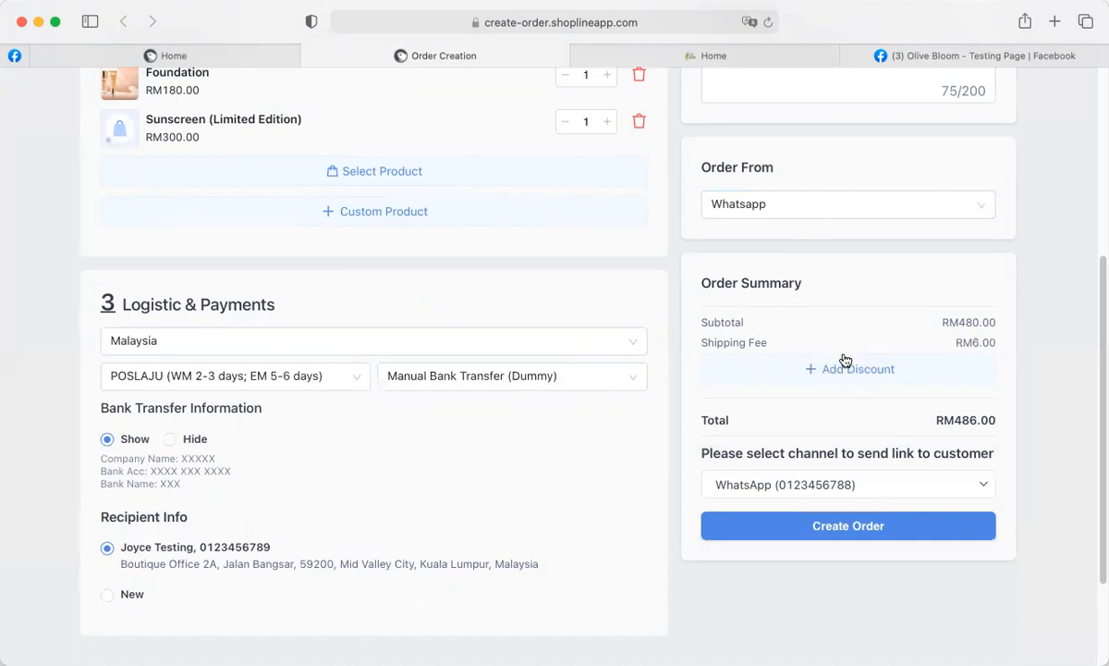
Save a 30 MYR custom discount, lowering the total from RM486.00 to RM456.00.
{"action": "left_click", "coordinate": [849, 377]}
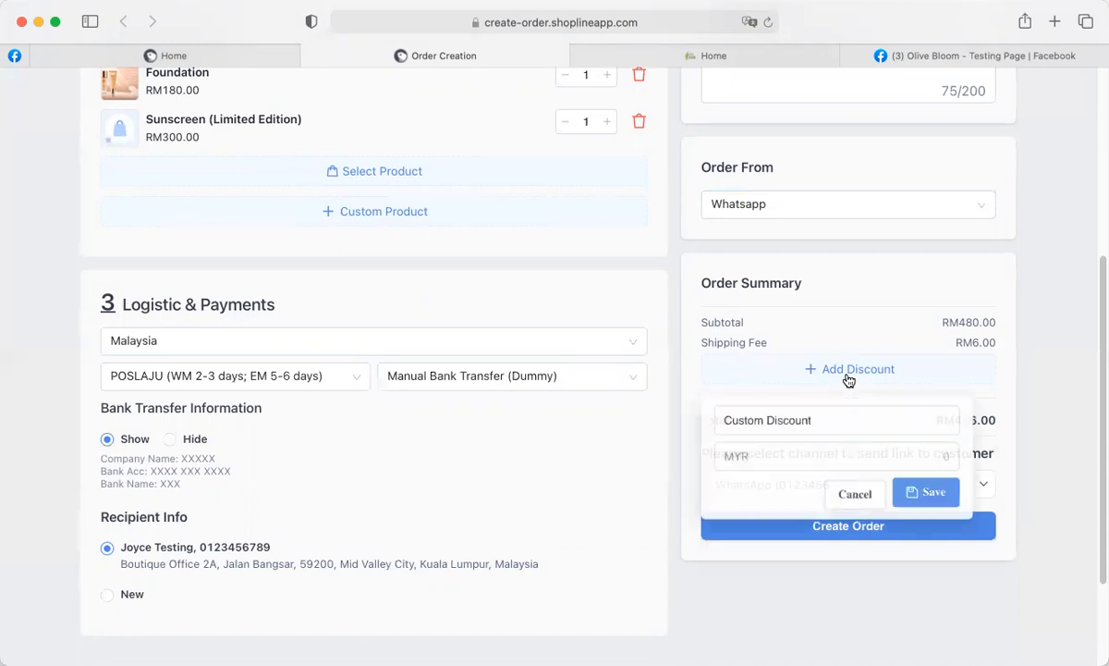
{"action": "left_click", "coordinate": [749, 456]}
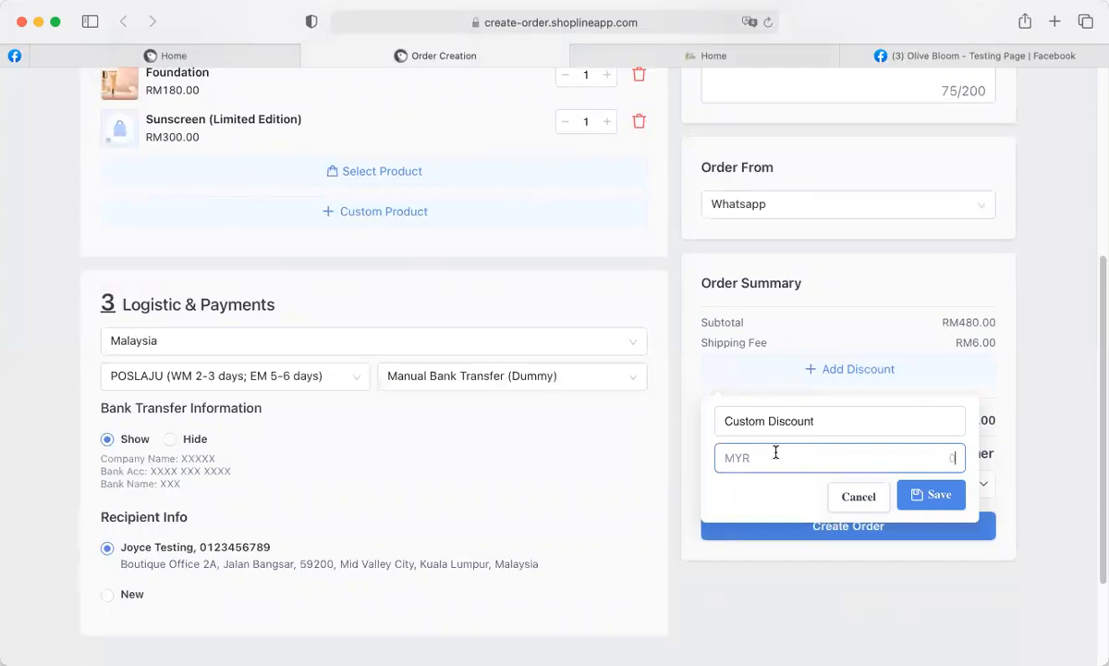
{"action": "type", "text": "30"}
{"action": "left_click", "coordinate": [932, 497]}
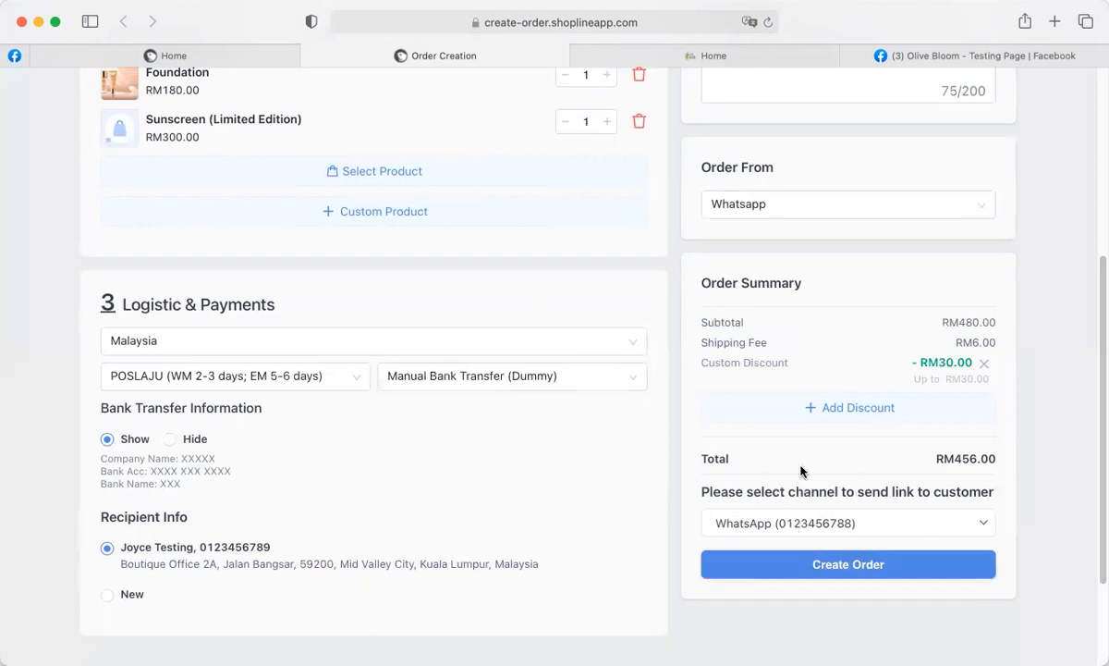
Set the order link channel to WhatsApp and create the order.
{"action": "left_click", "coordinate": [982, 534]}
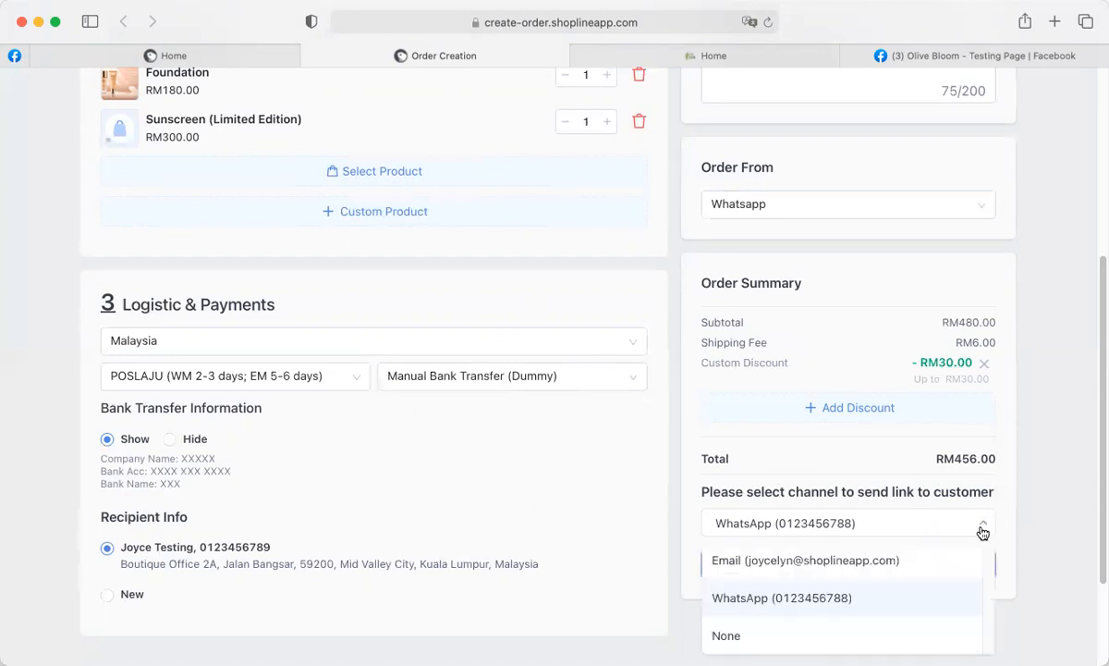
{"action": "scroll", "coordinate": [981, 575], "scroll_direction": "down", "scroll_amount": 1}
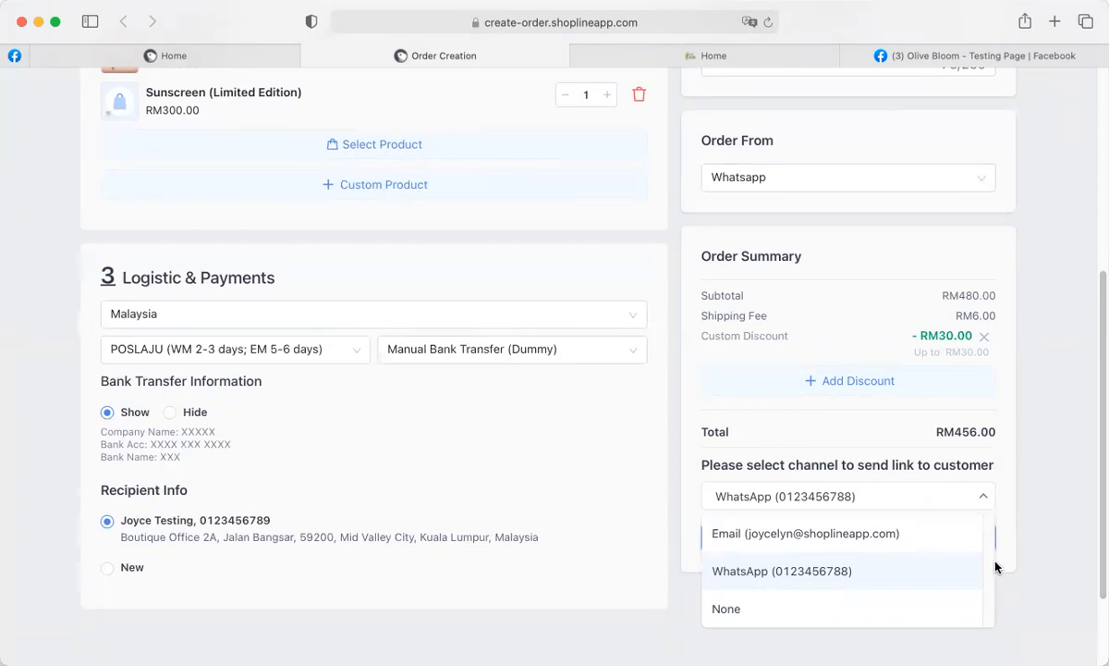
{"action": "left_click", "coordinate": [760, 610]}
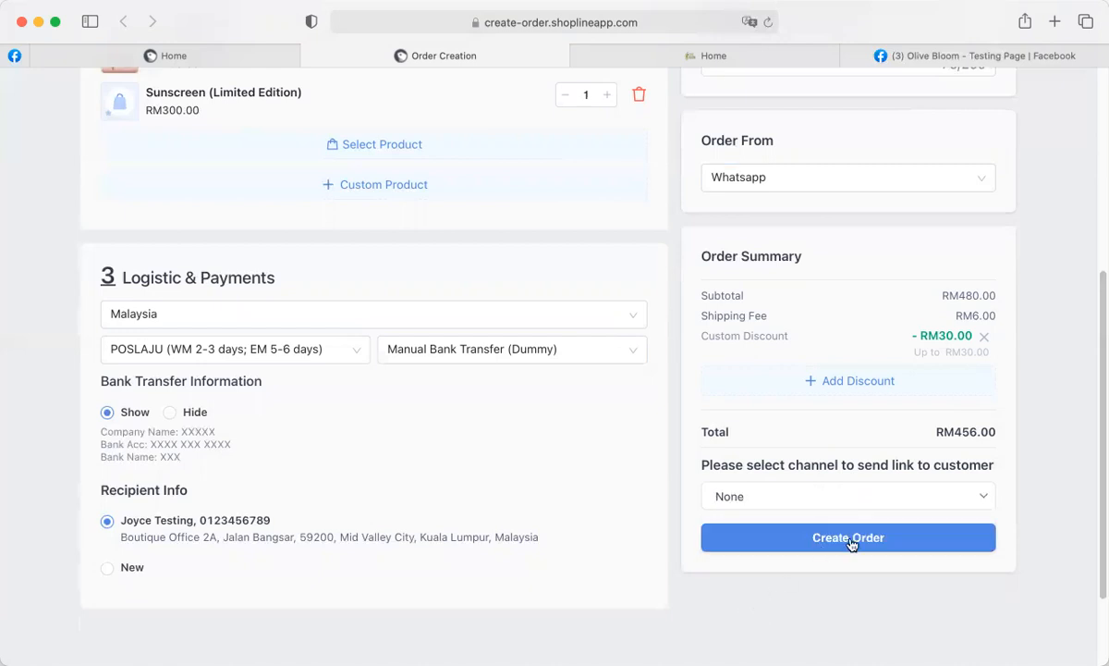
{"action": "left_click", "coordinate": [985, 500]}
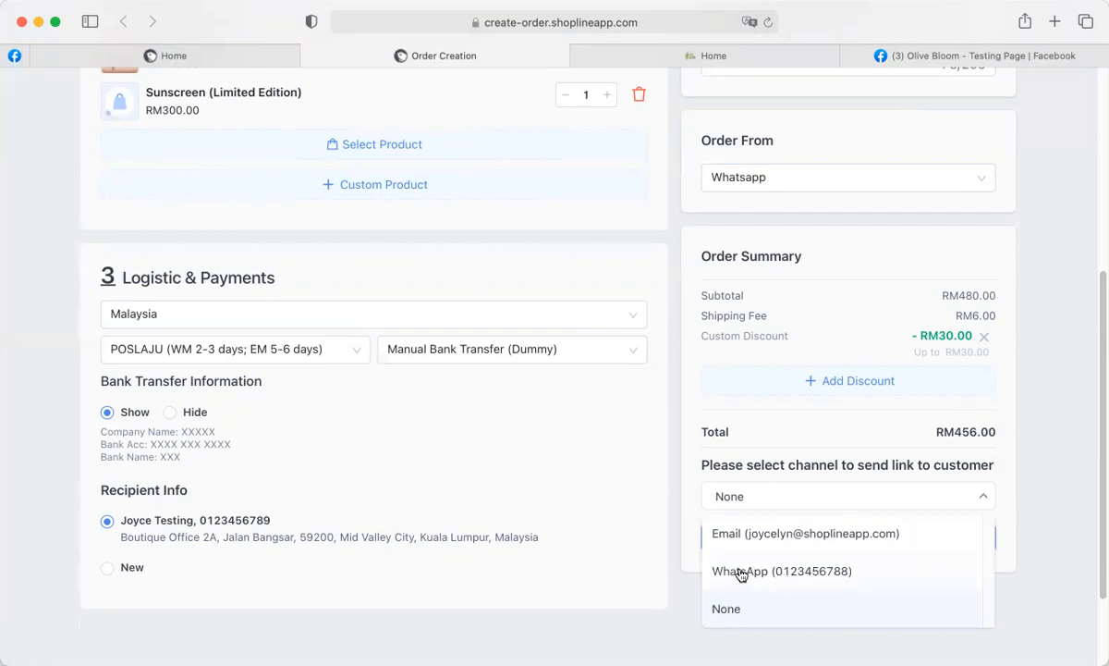
{"action": "left_click", "coordinate": [788, 573]}
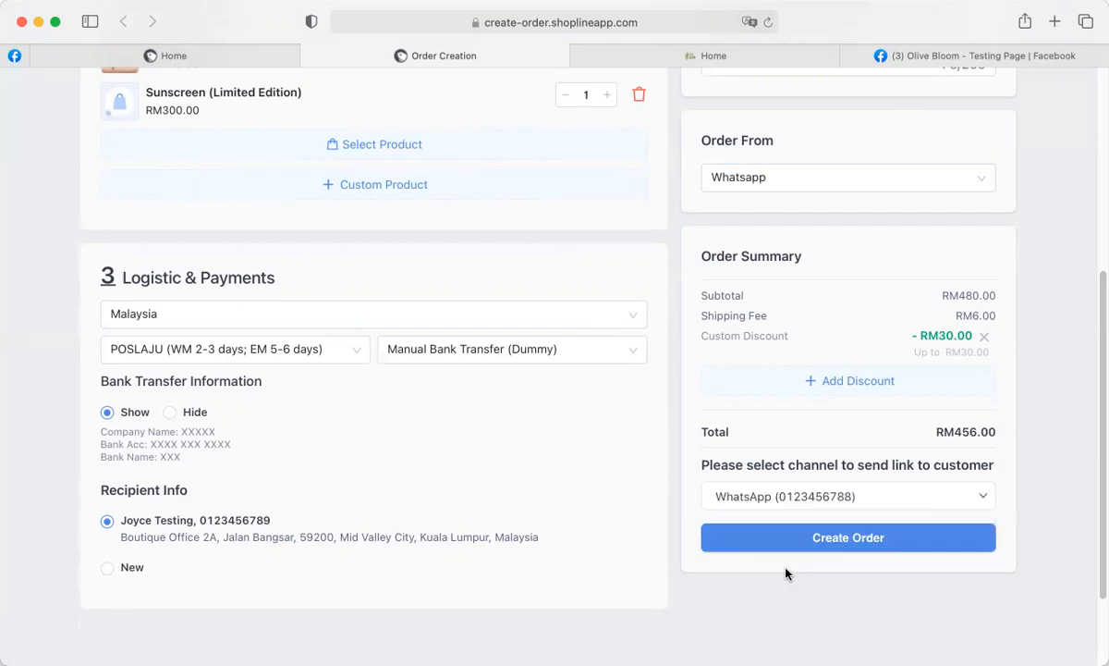
{"action": "left_click", "coordinate": [846, 545]}
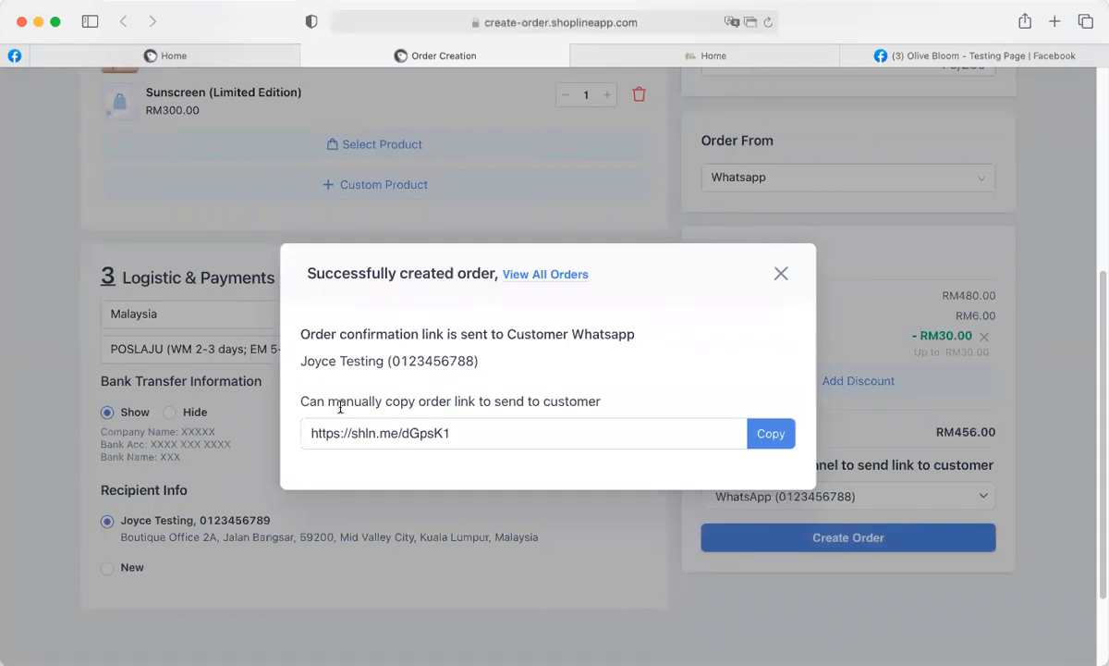
Copy the generated order link from the success dialog.
{"action": "left_click", "coordinate": [368, 431]}
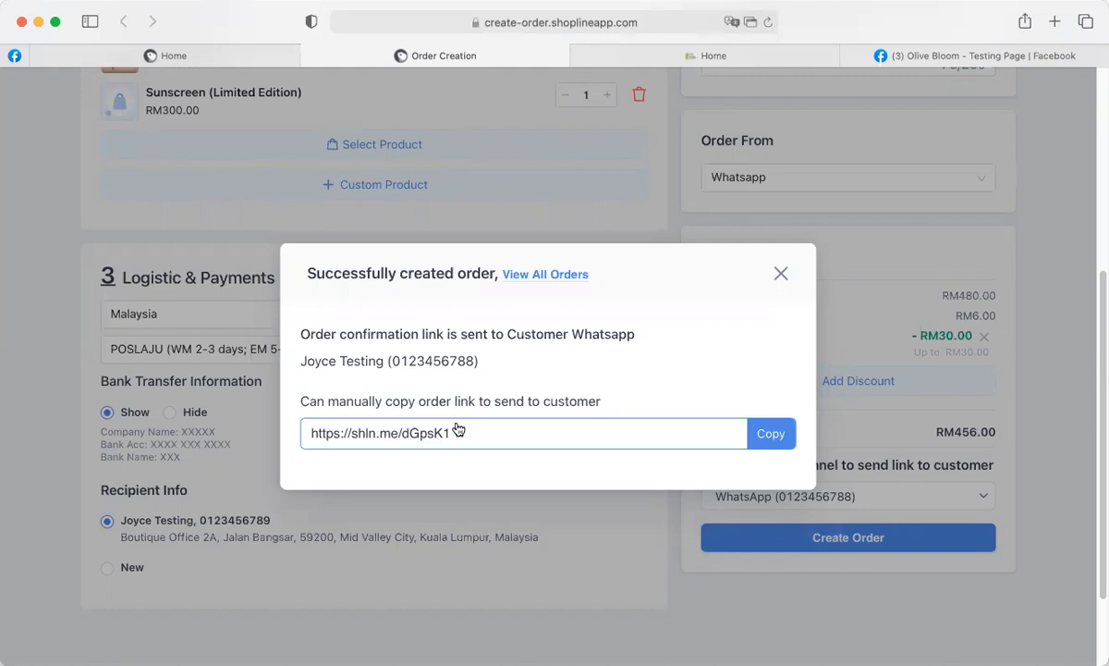
{"action": "left_click", "coordinate": [768, 440]}
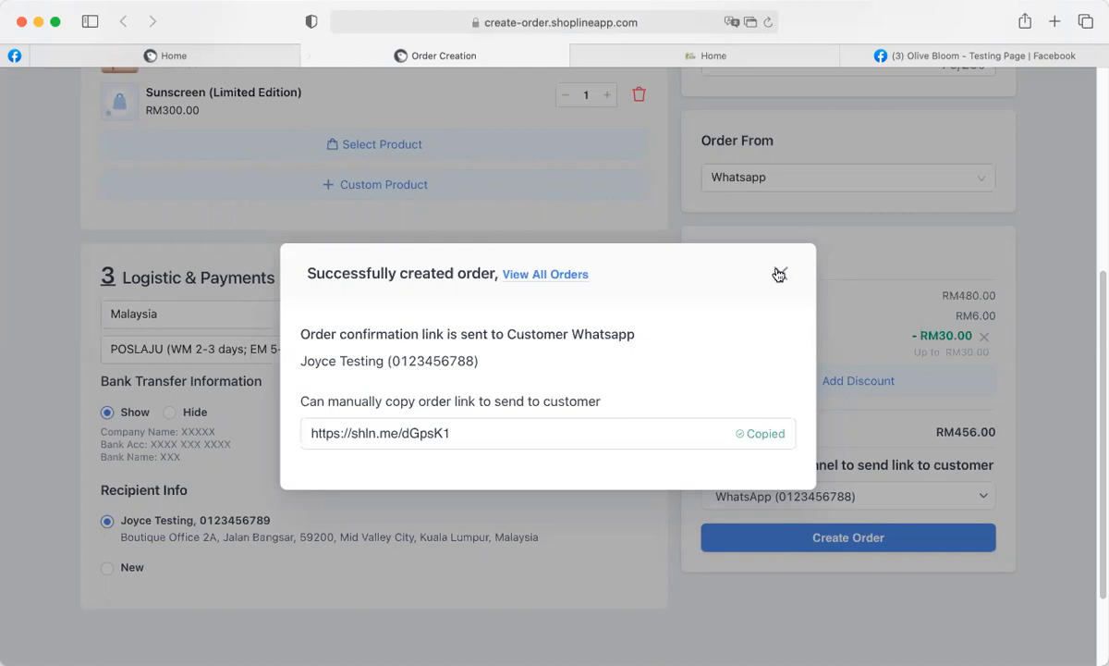
{"action": "left_click", "coordinate": [533, 275]}
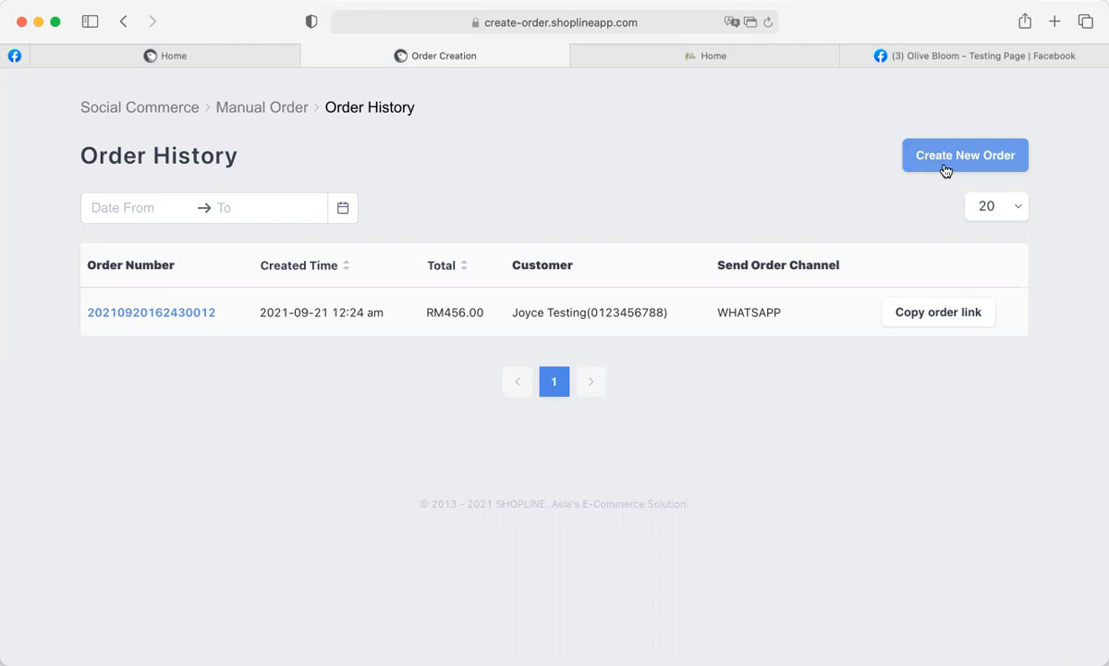
Return from Order History to the Home dashboard.
{"action": "left_click", "coordinate": [148, 55]}
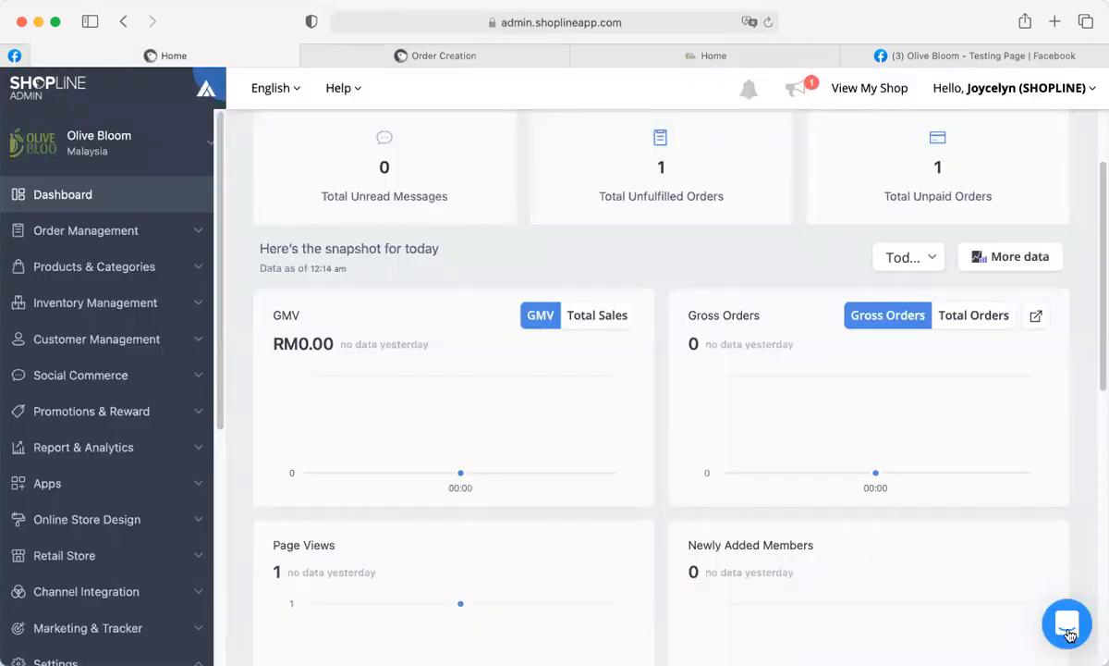